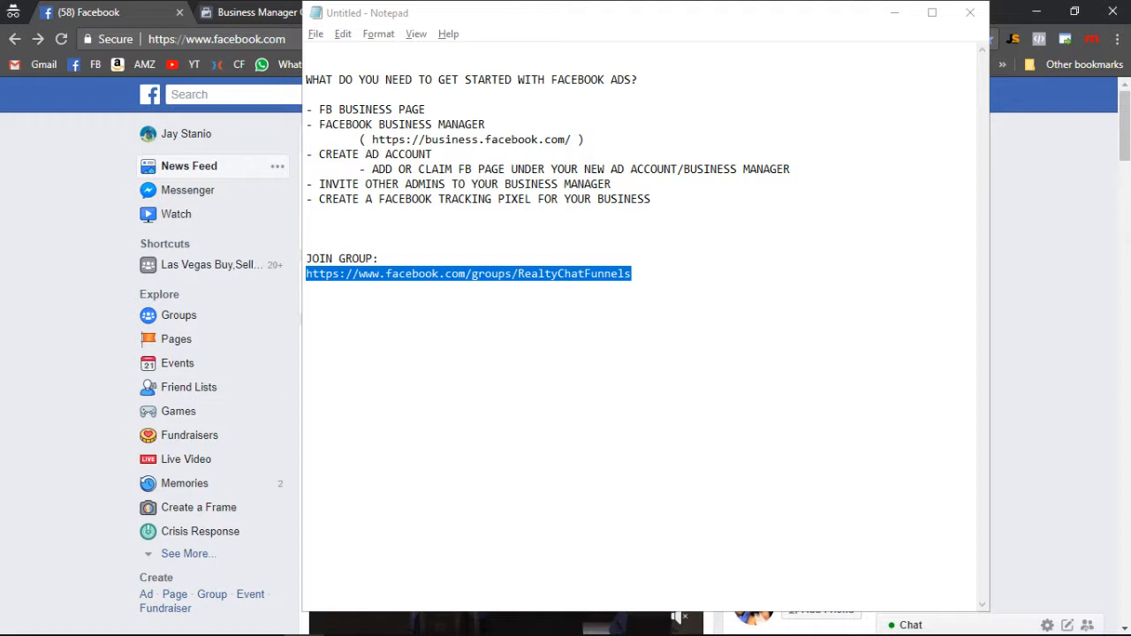
Open the Pages section on Facebook and start creating a new Page
left_click(77, 252)
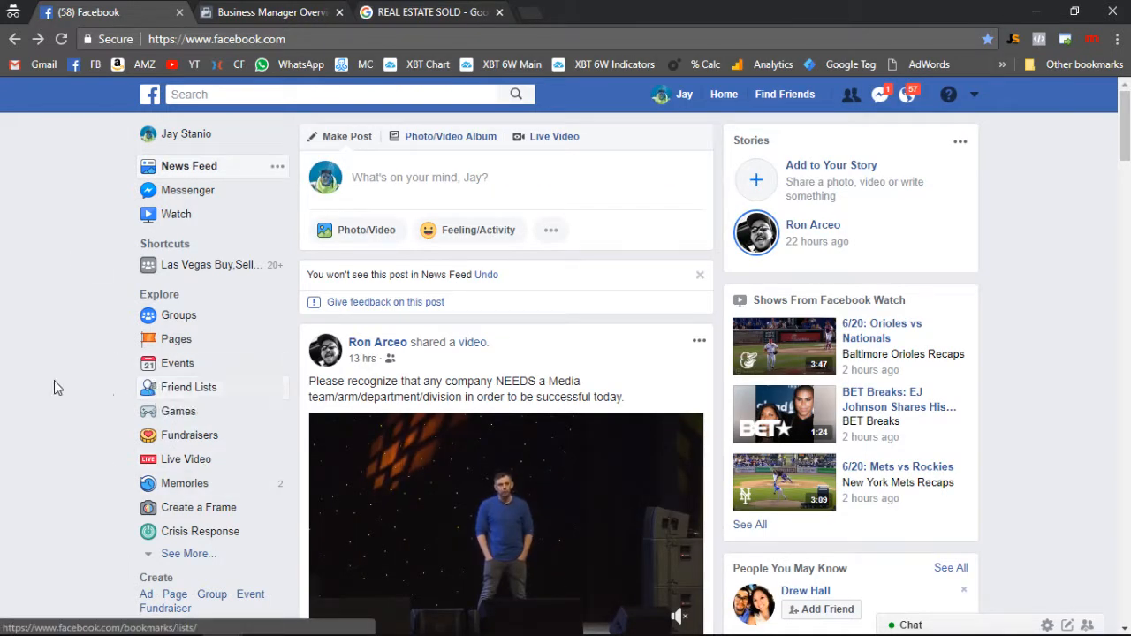
left_click(173, 343)
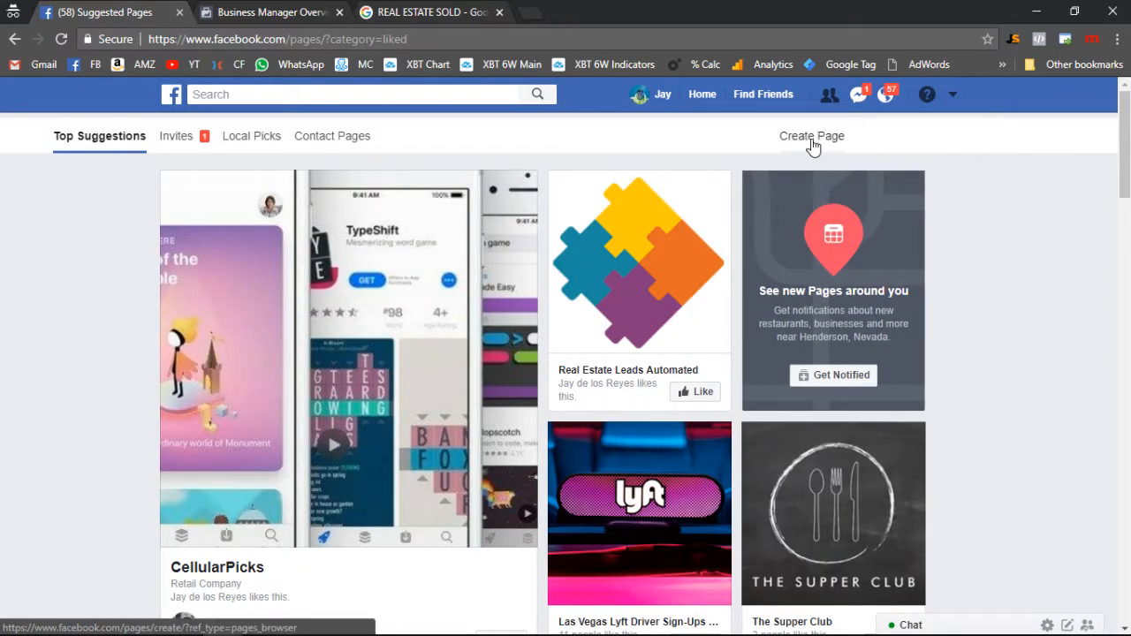
left_click(813, 141)
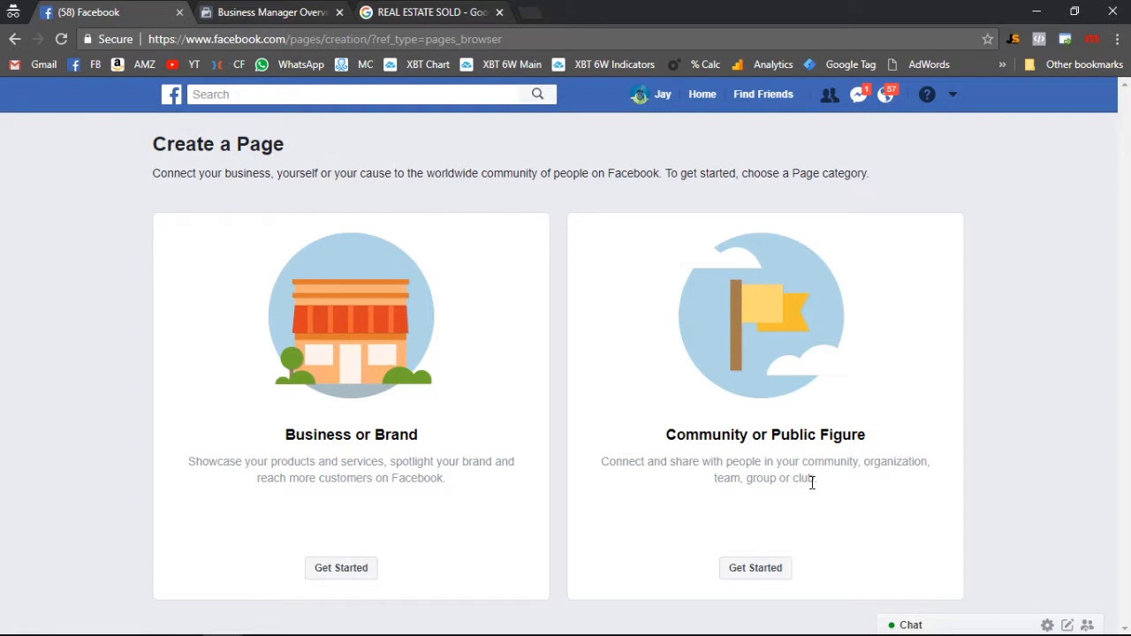
Choose a Business or Brand page and name it Real Estate Demo
left_click(345, 570)
left_click(270, 326)
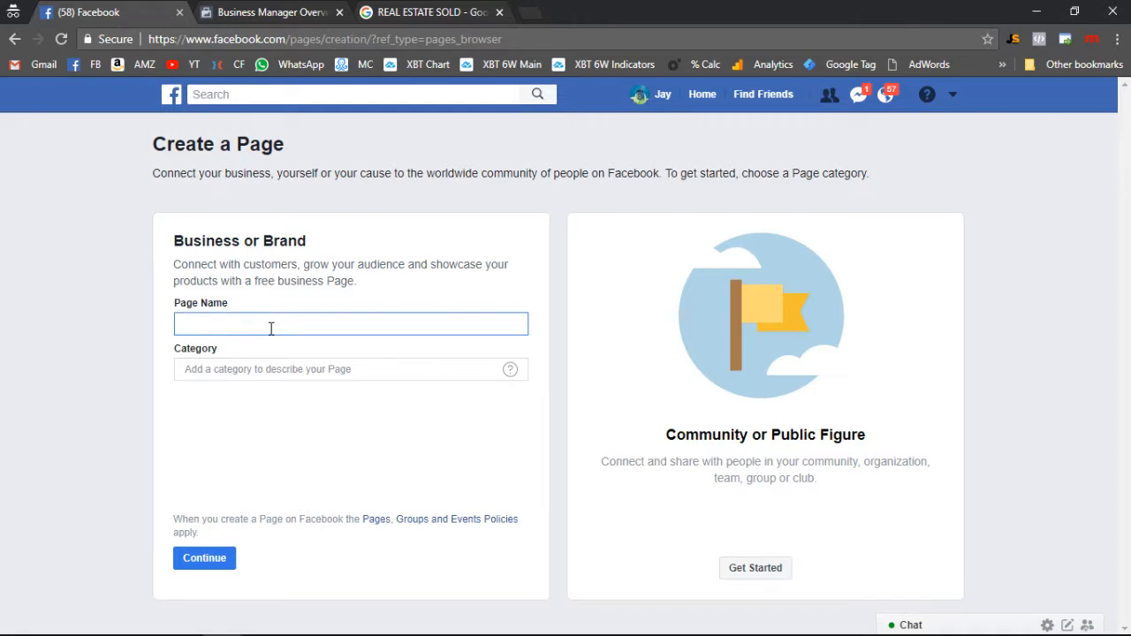
type("Real Estate Demo")
Set the Page category to Community and continue creating the Page
left_click(303, 366)
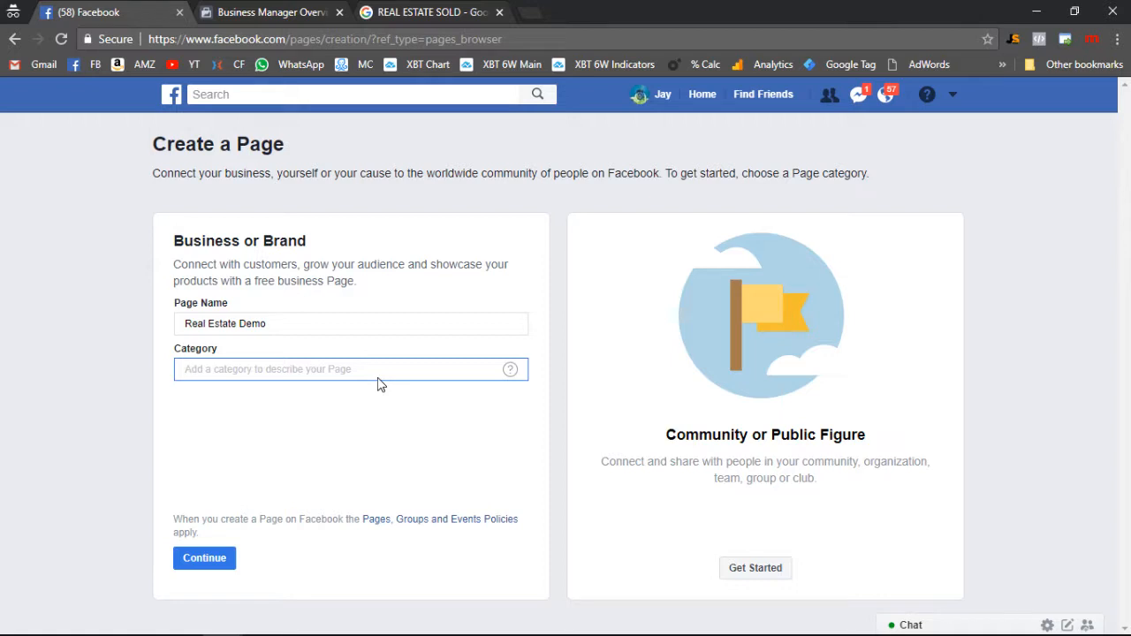
type("Com")
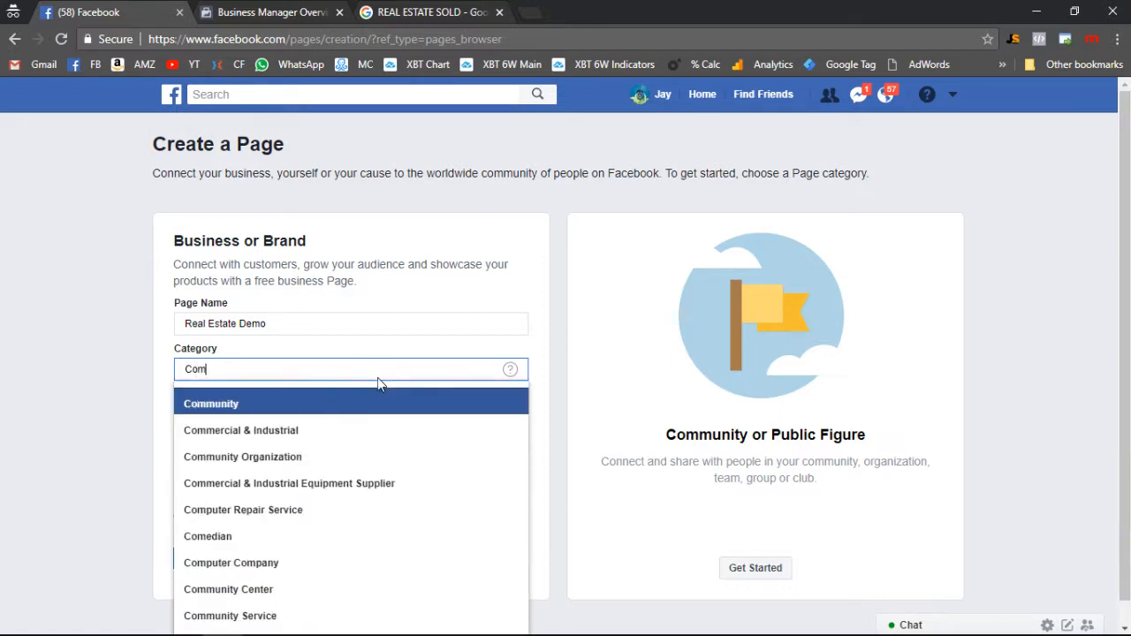
left_click(263, 407)
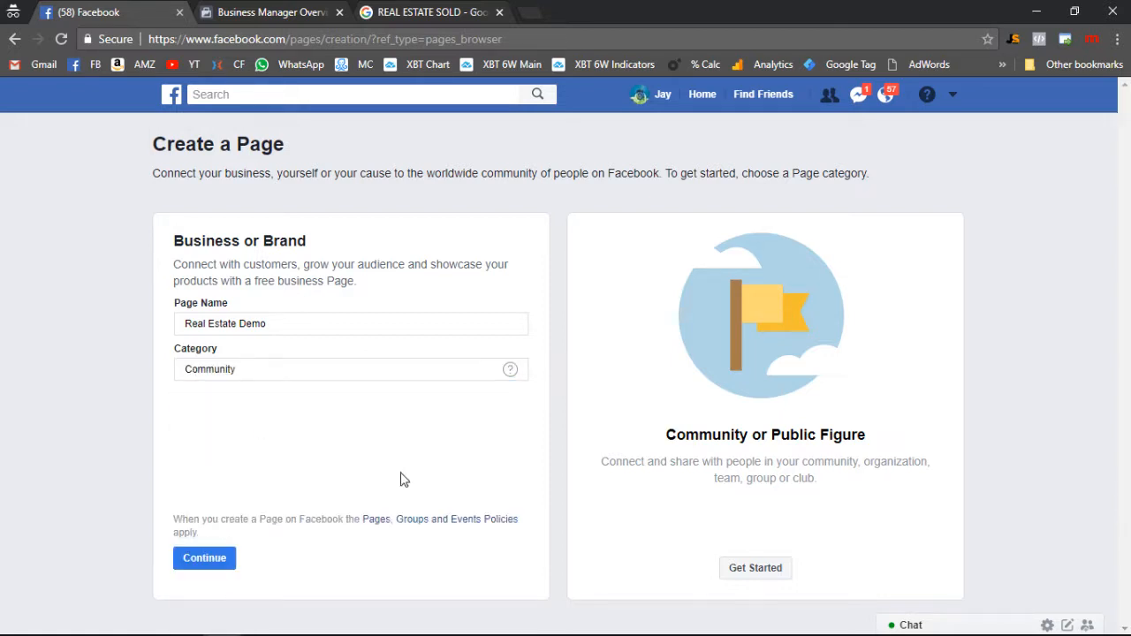
left_click(217, 559)
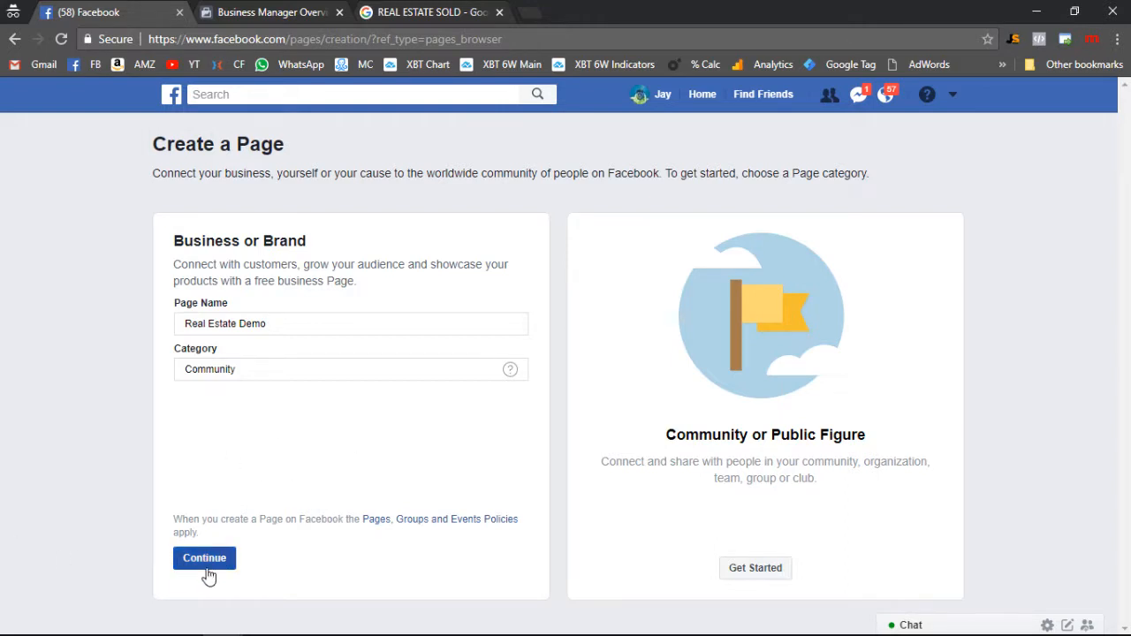
left_click(206, 569)
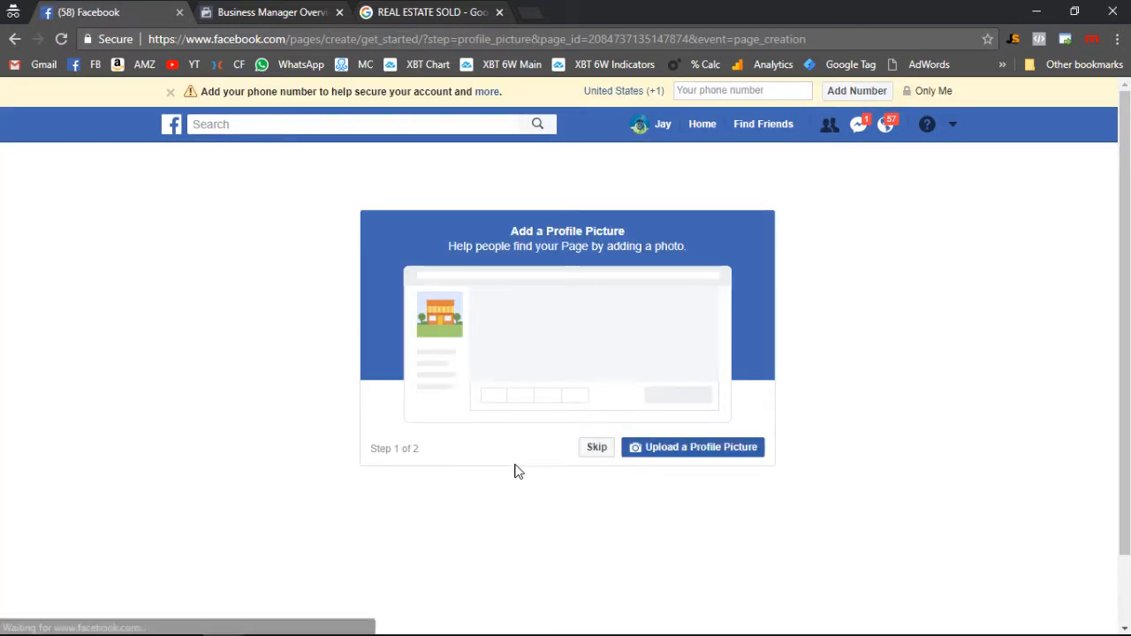
left_click(692, 450)
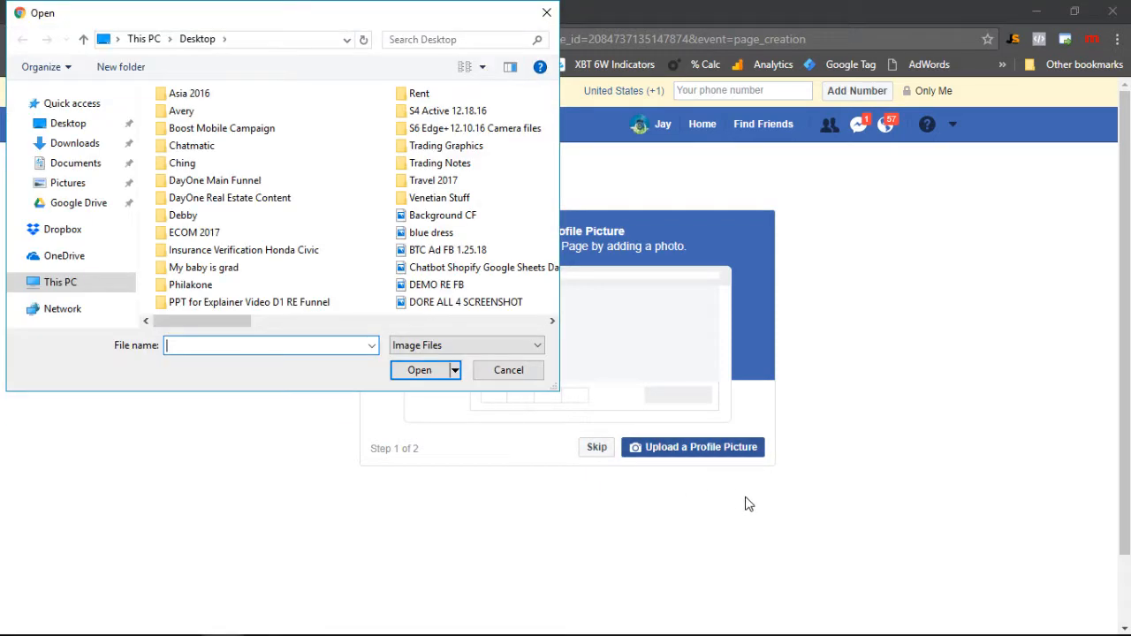
left_click(542, 14)
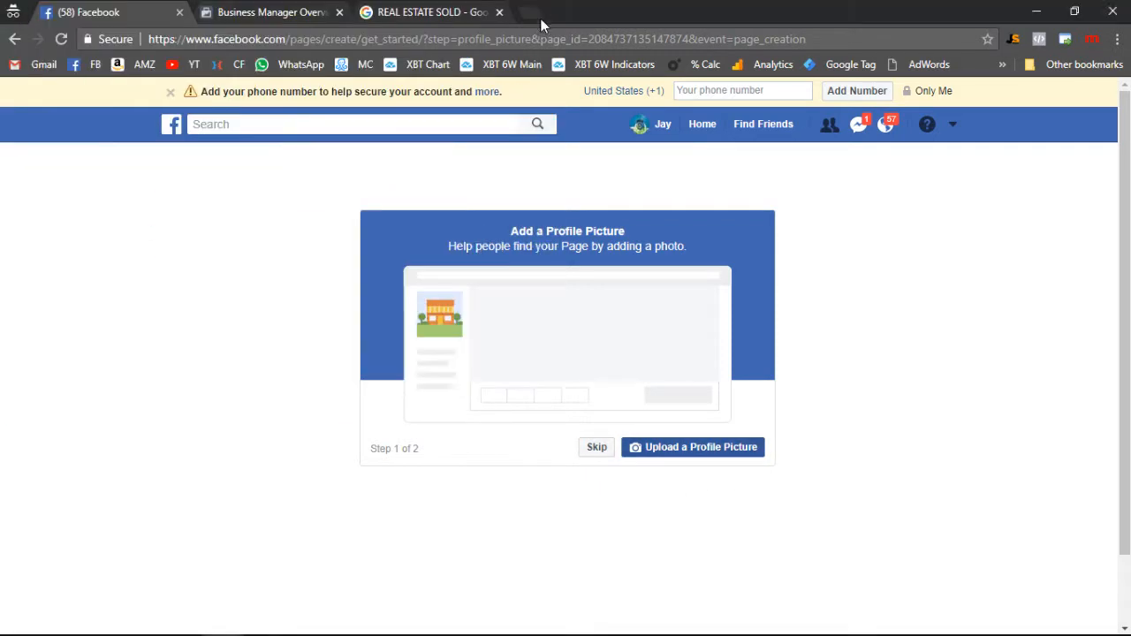
left_click(1036, 12)
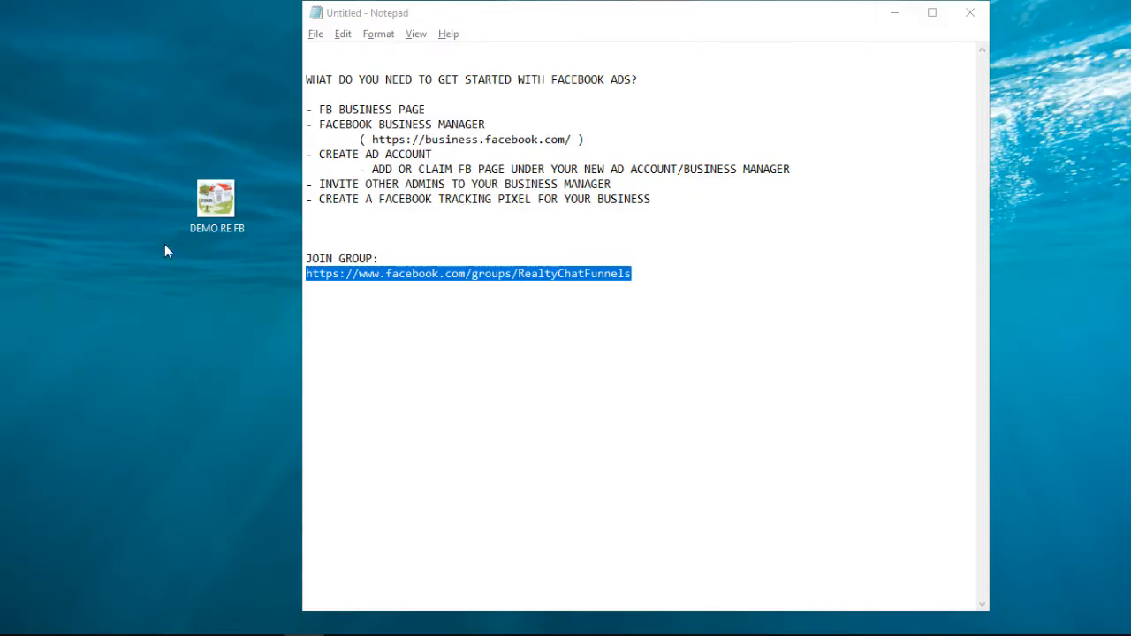
mouse_move(222, 622)
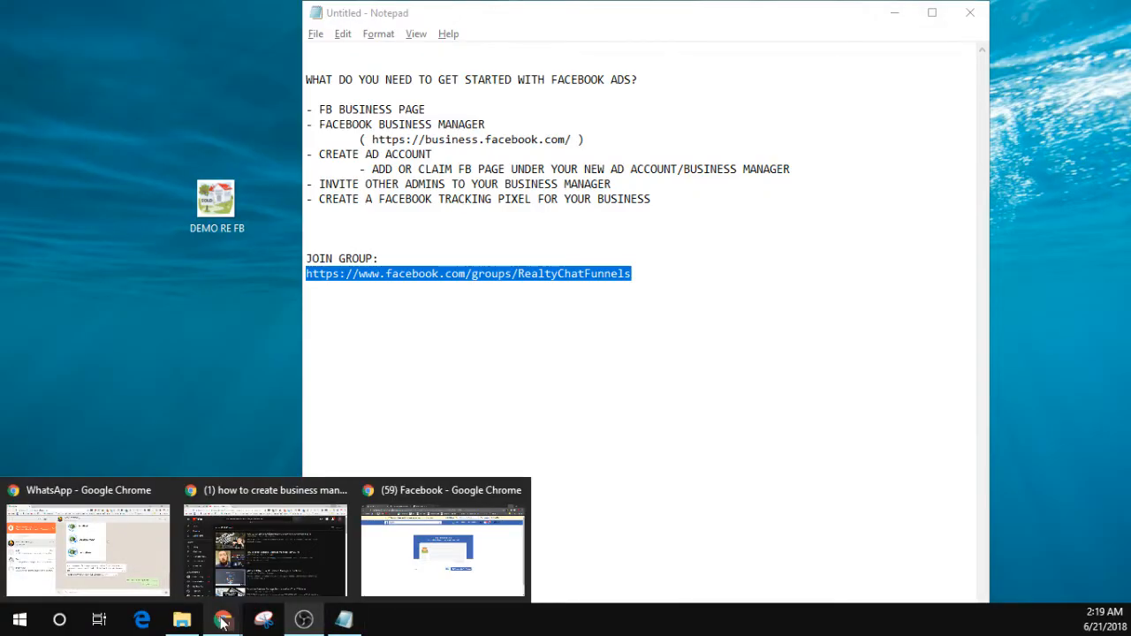
left_click(412, 573)
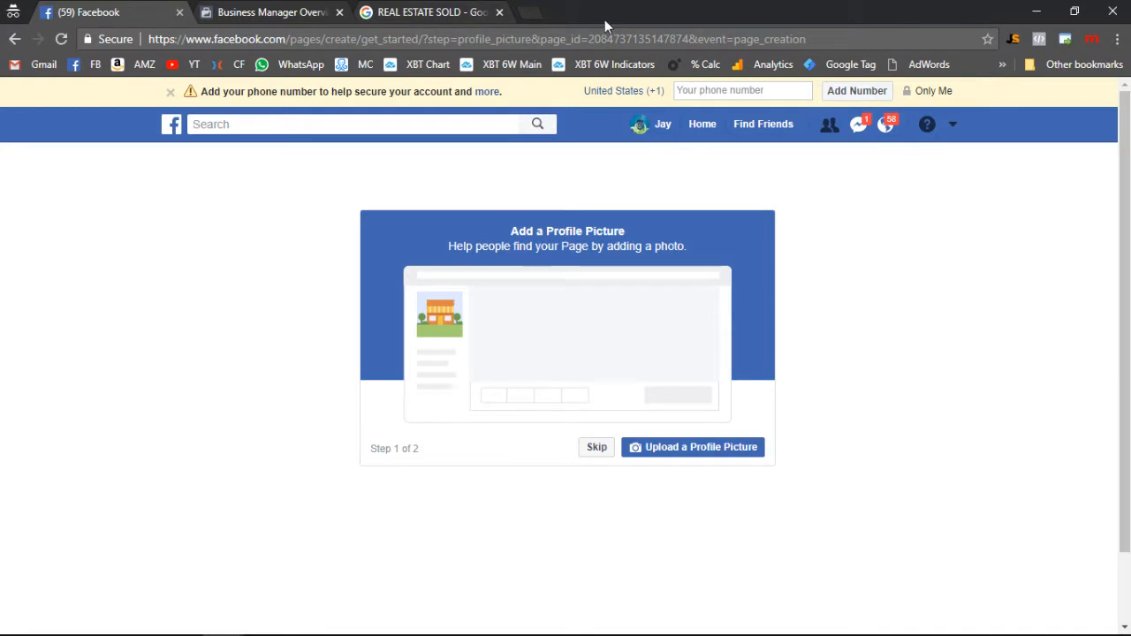
left_click(713, 459)
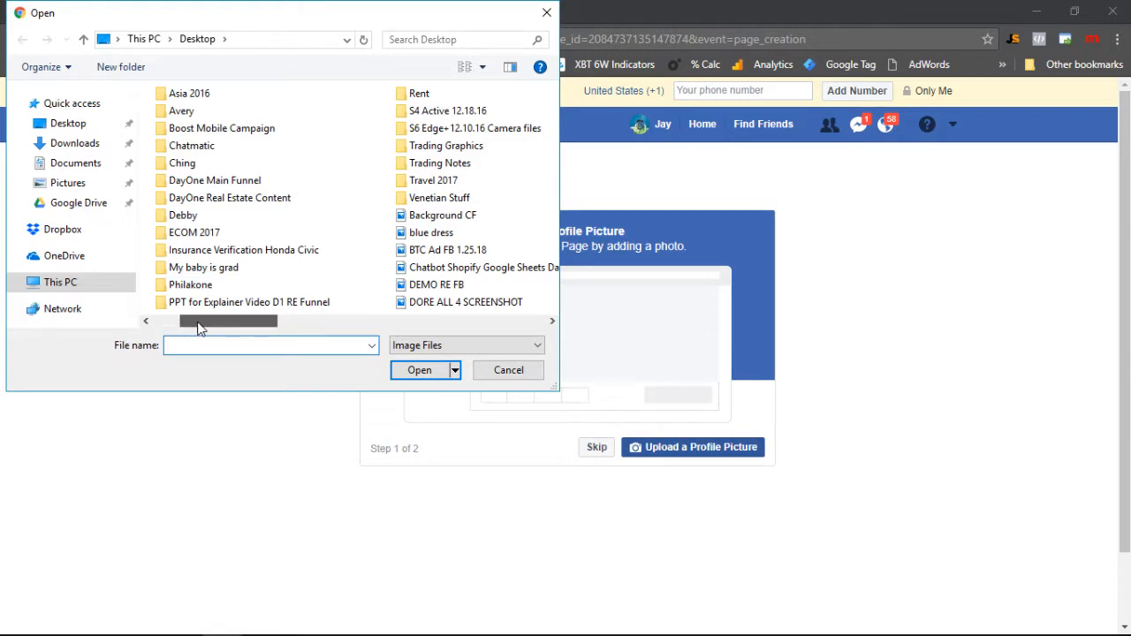
left_click(546, 12)
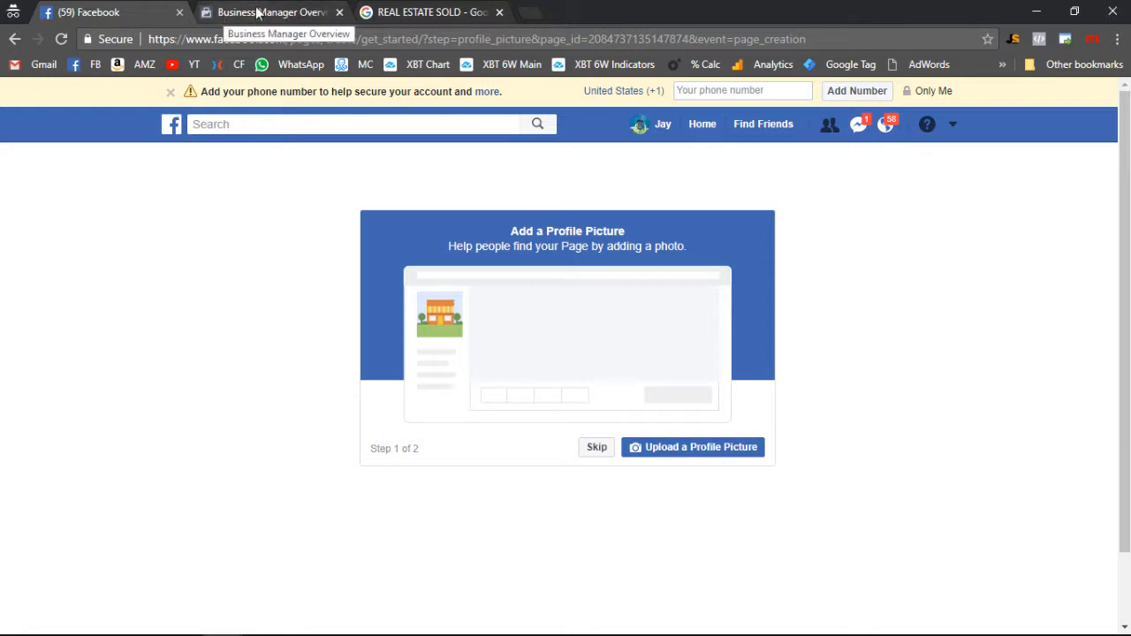
Browse the REAL ESTATE SOLD image results labeled for reuse and open the sold-house illustration in a new tab
left_click(409, 14)
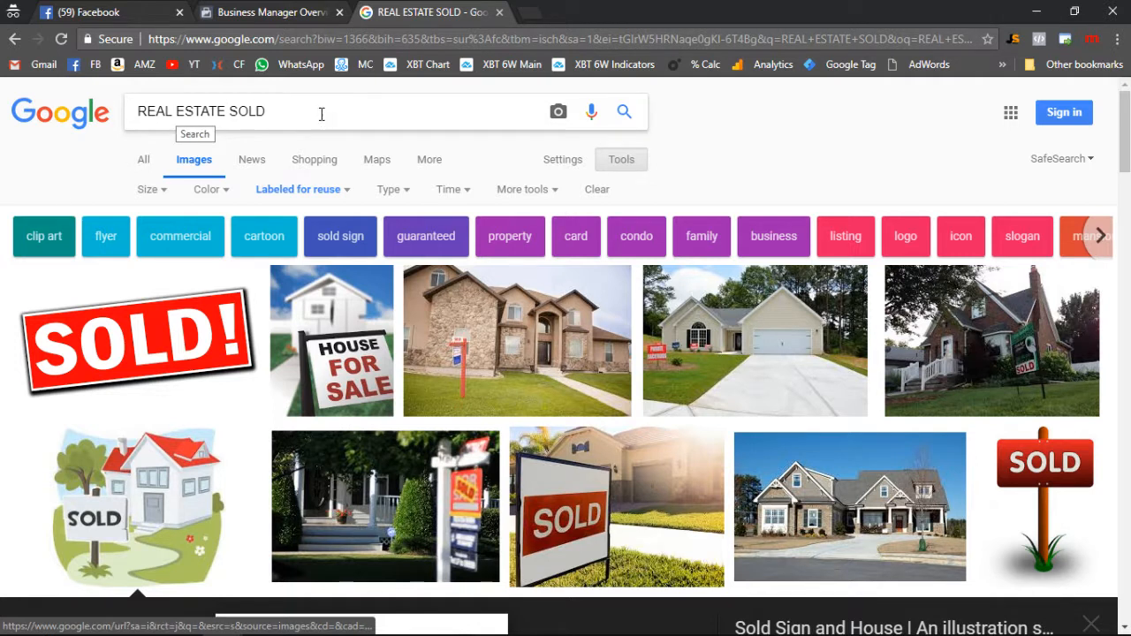
left_click_drag(268, 111, 106, 112)
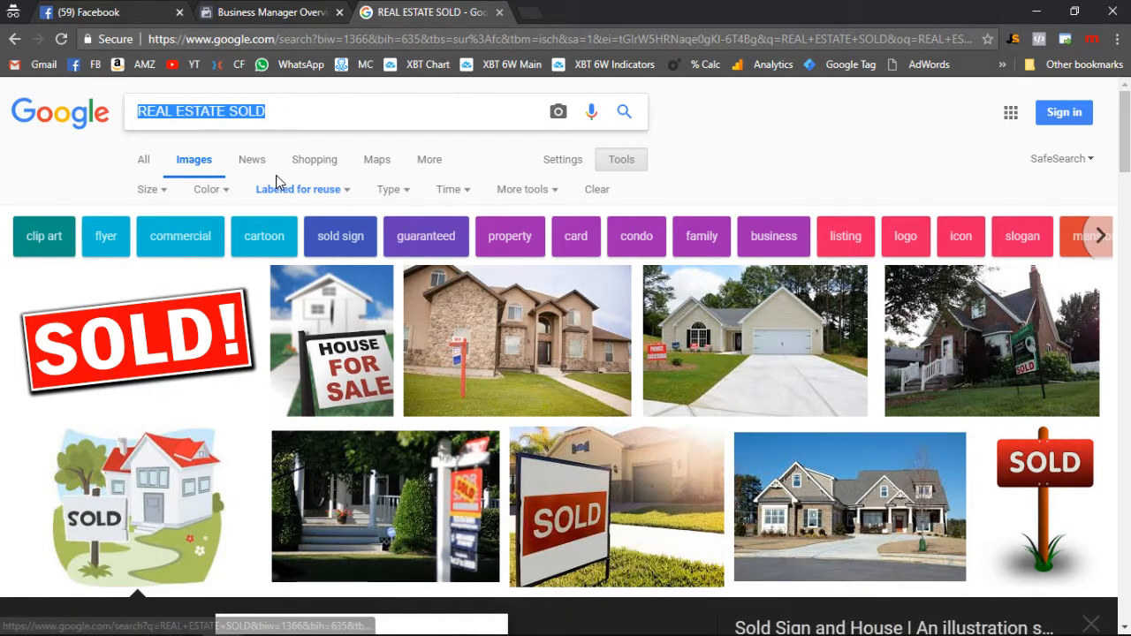
left_click(344, 198)
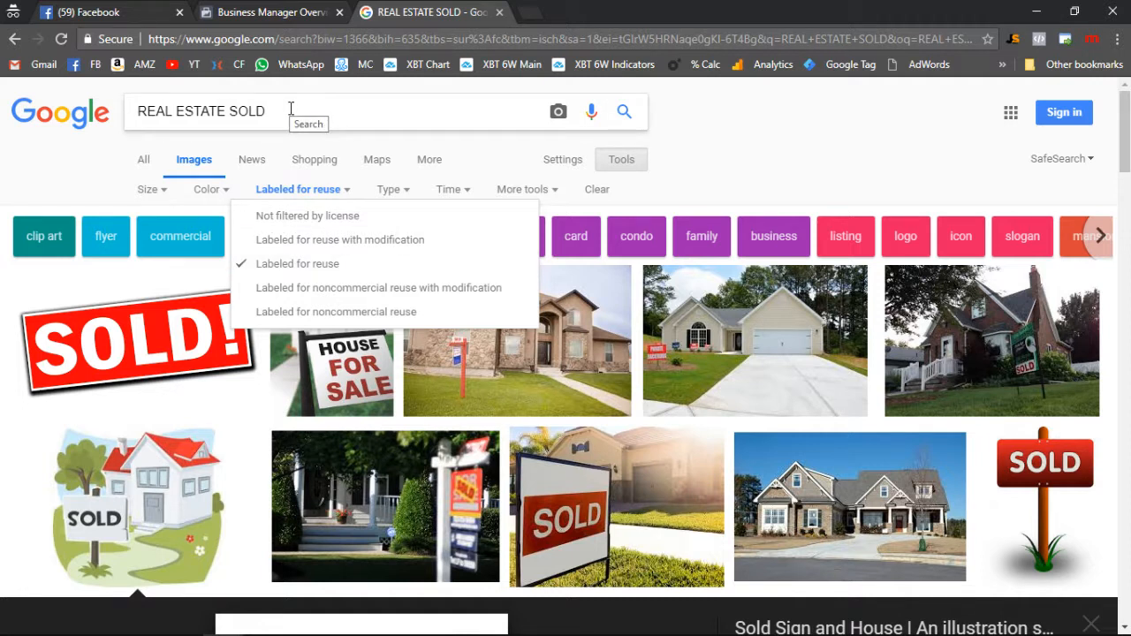
left_click(321, 112)
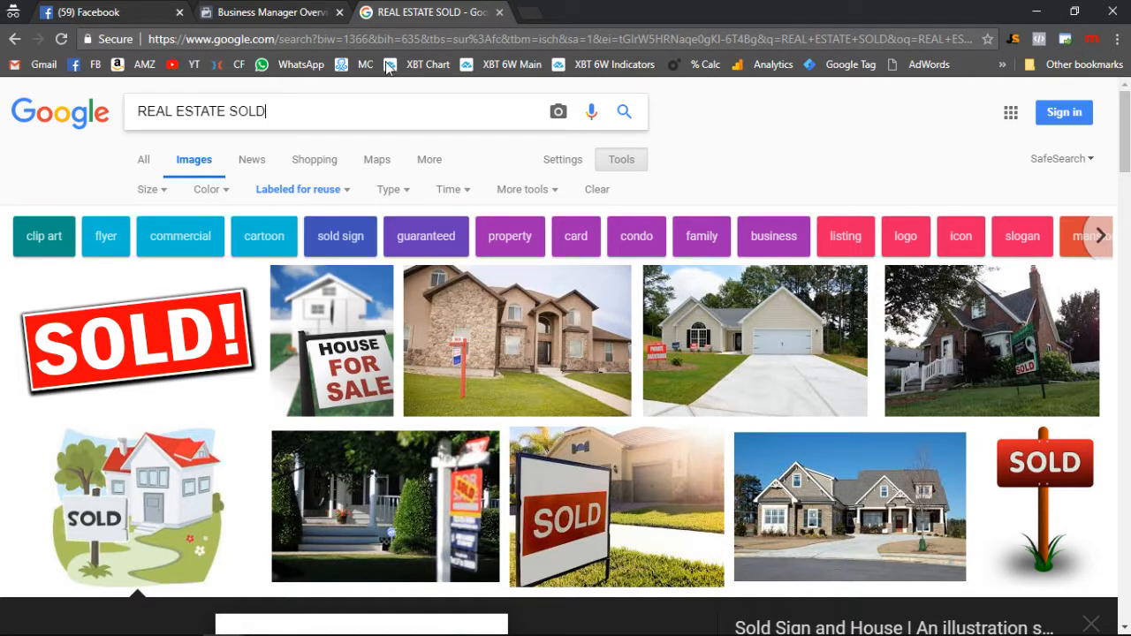
left_click(227, 484)
scroll(424, 358, "down", 2)
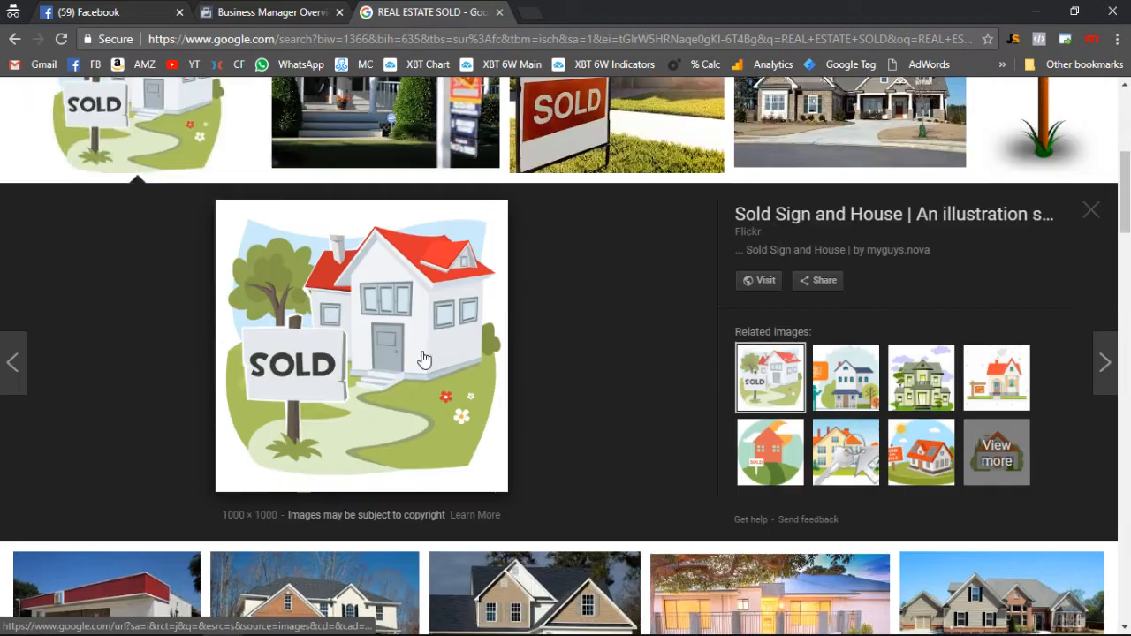
right_click(336, 395)
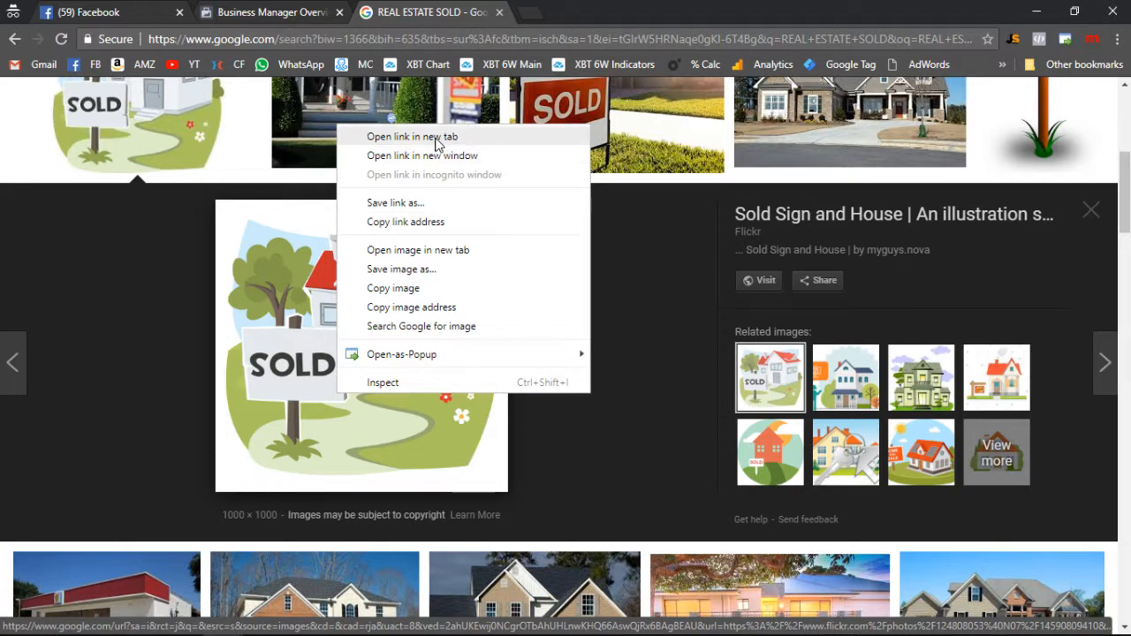
left_click(456, 252)
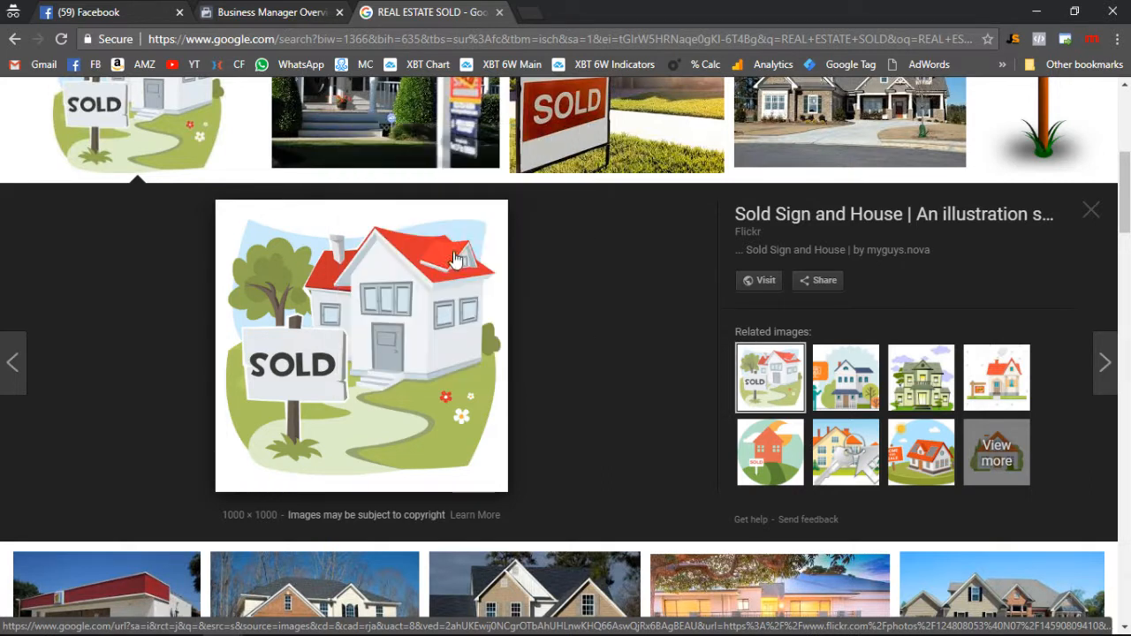
left_click(580, 14)
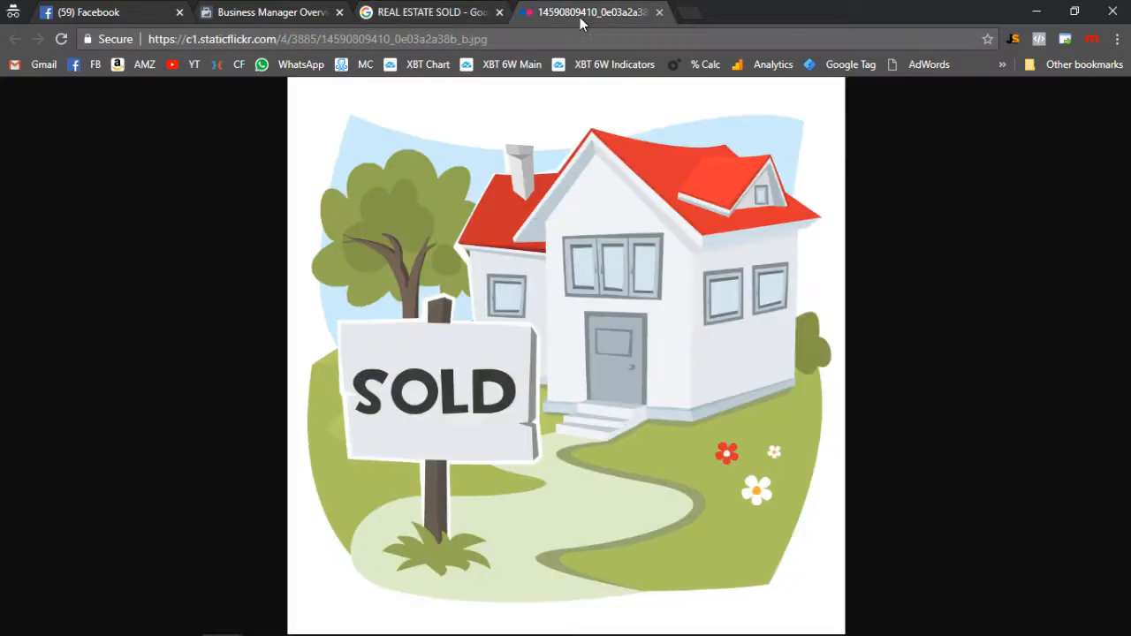
right_click(497, 458)
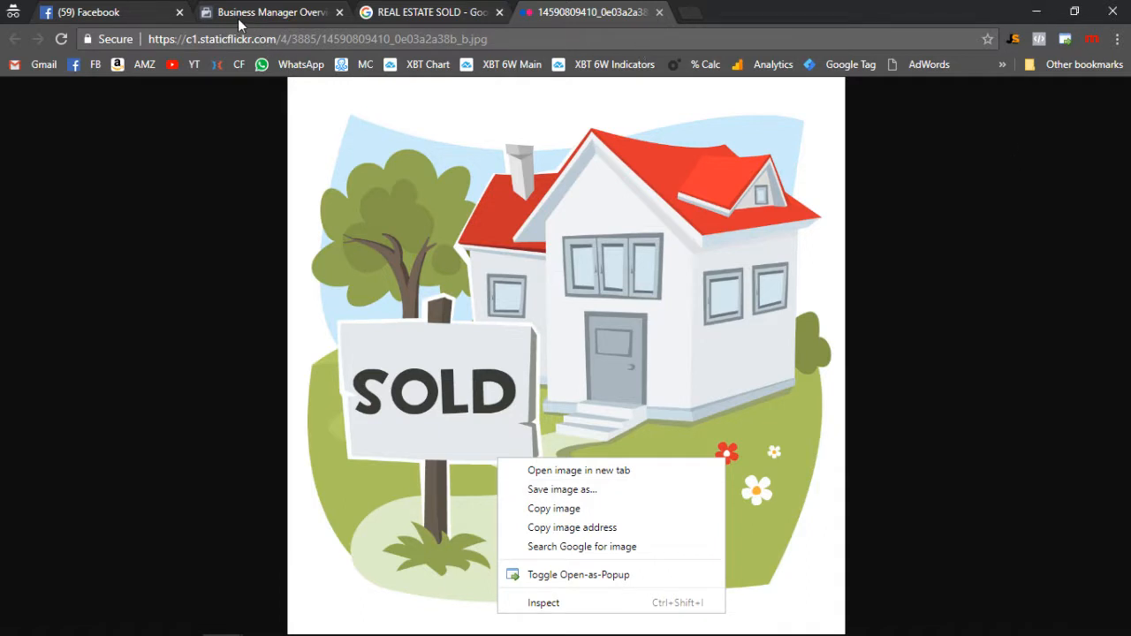
left_click(75, 19)
left_click(75, 19)
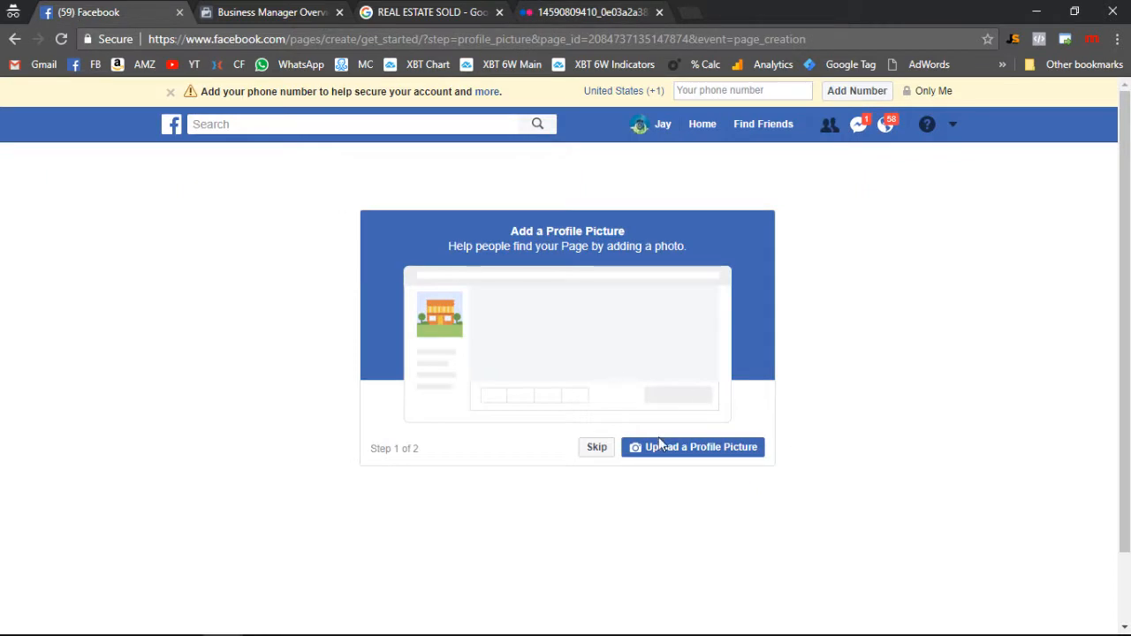
left_click(689, 452)
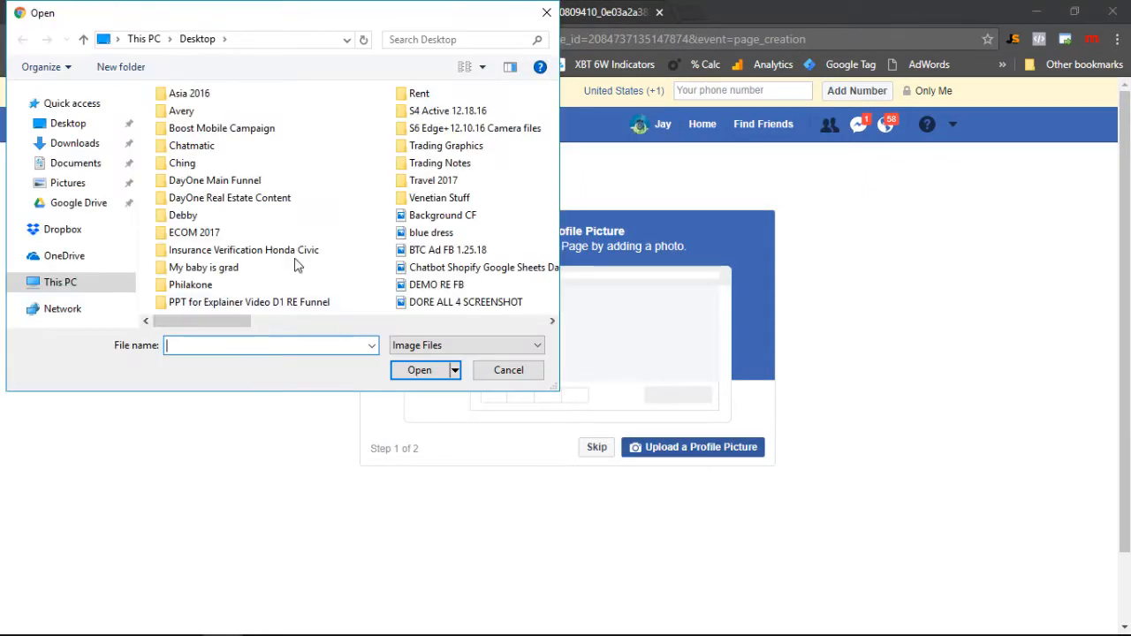
left_click(475, 39)
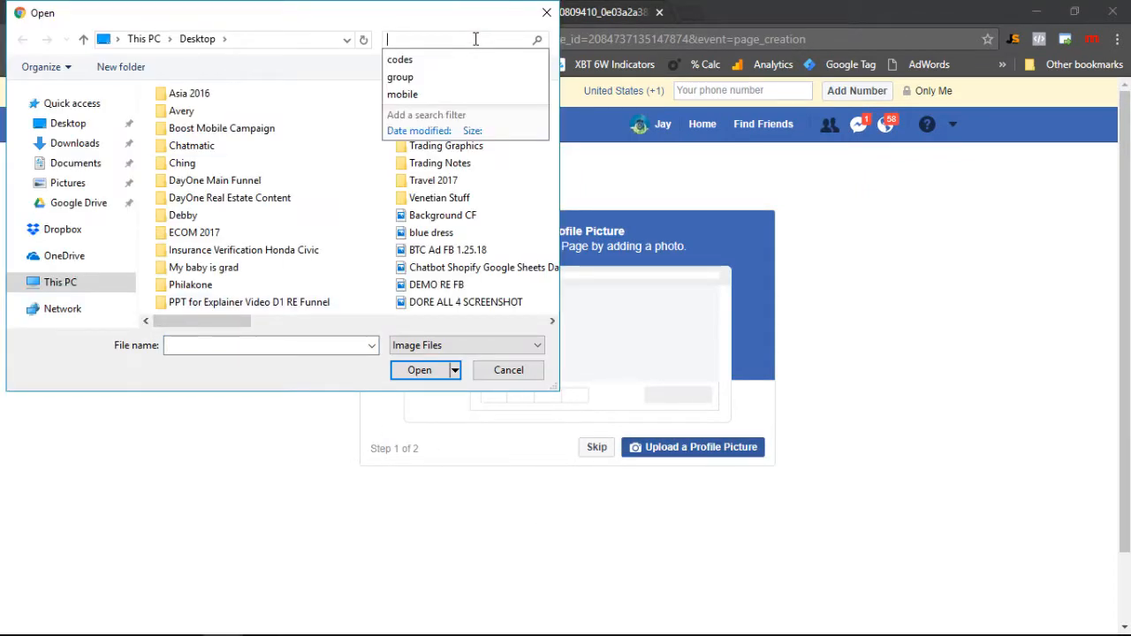
type("redemo")
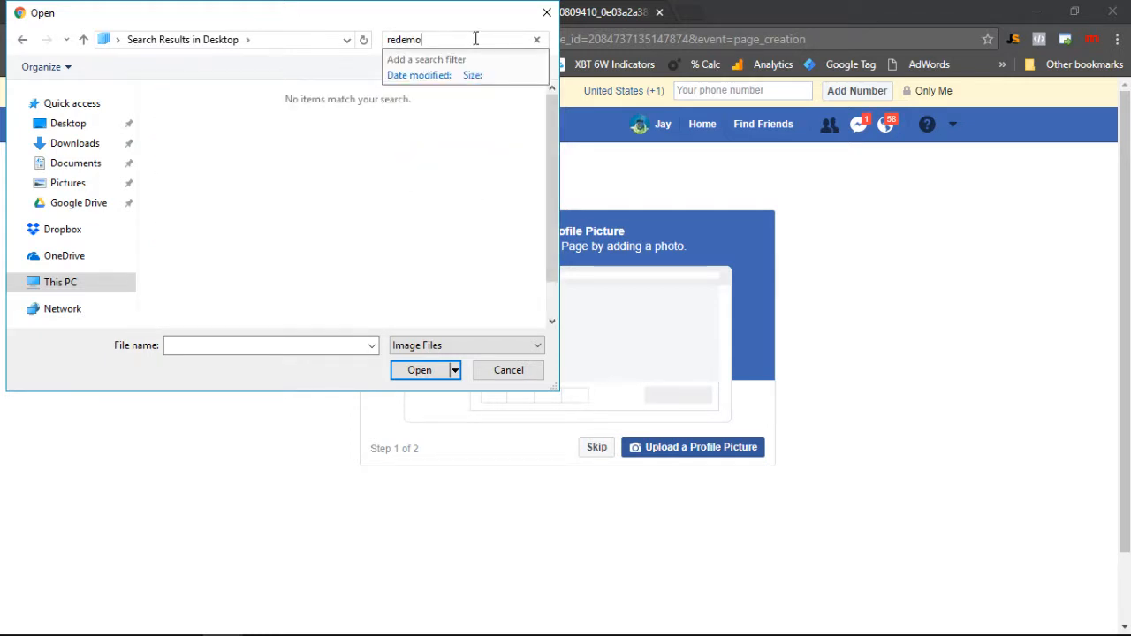
key("BackSpace")
key("BackSpace")
key("BackSpace")
key("BackSpace")
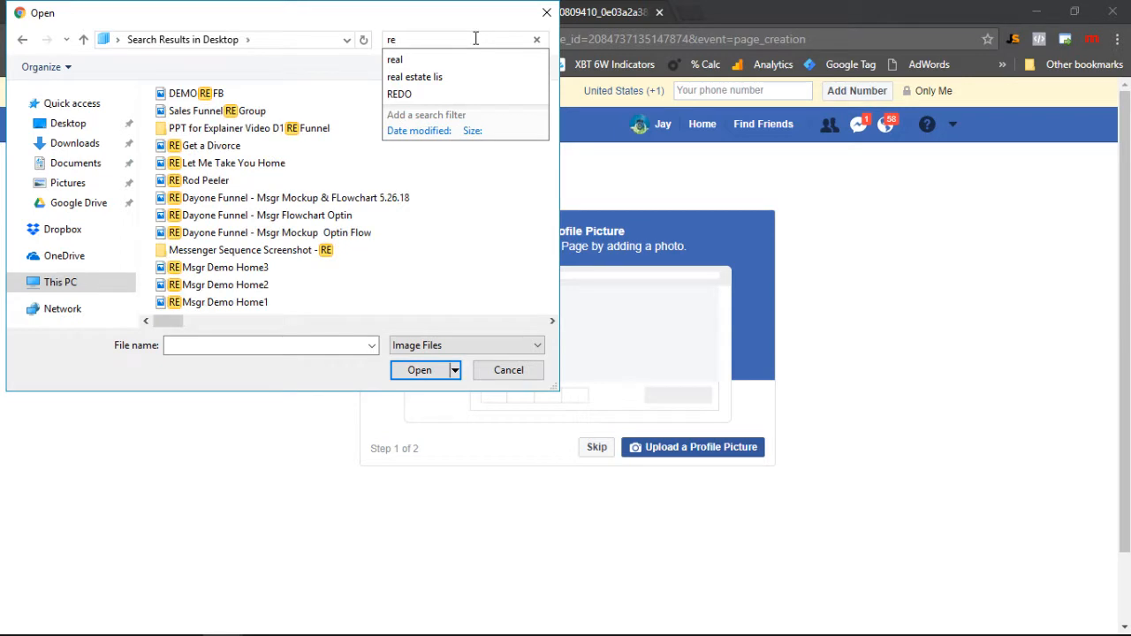
key("BackSpace")
key("BackSpace")
type("demo")
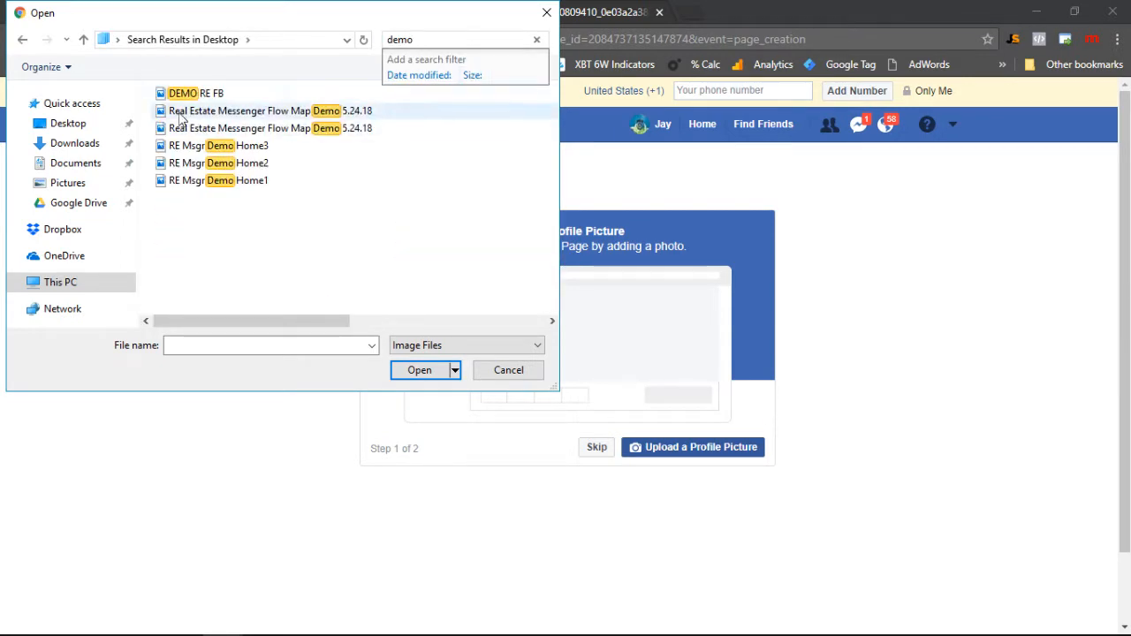
double_click(196, 94)
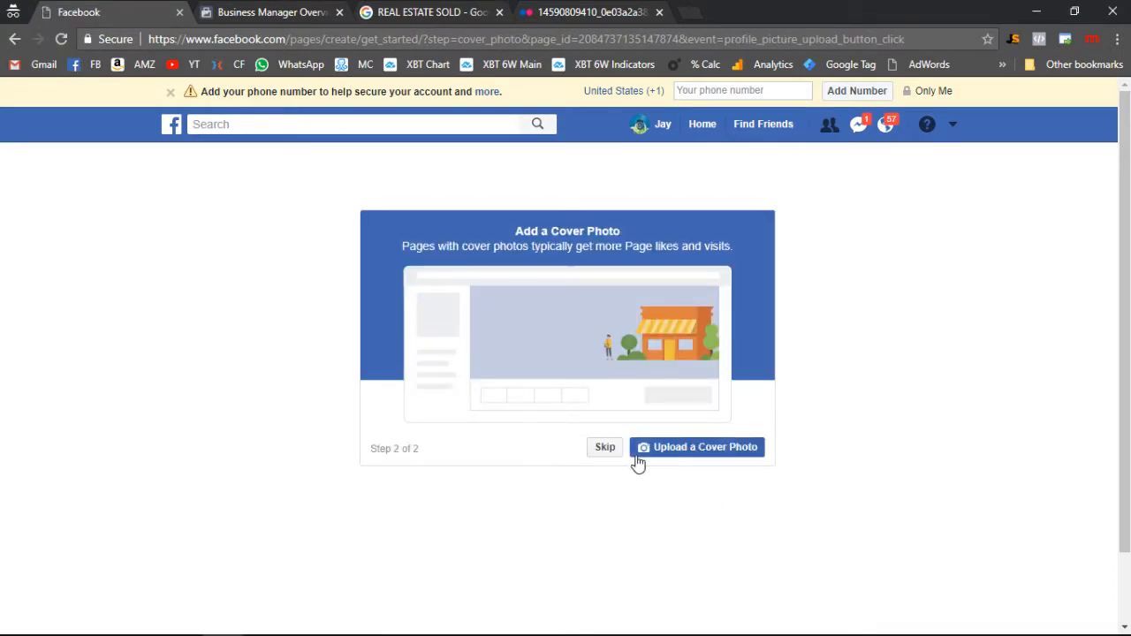
Try to upload the DEMO RE FB desktop image as the Page's cover photo, searching for demo
left_click(688, 458)
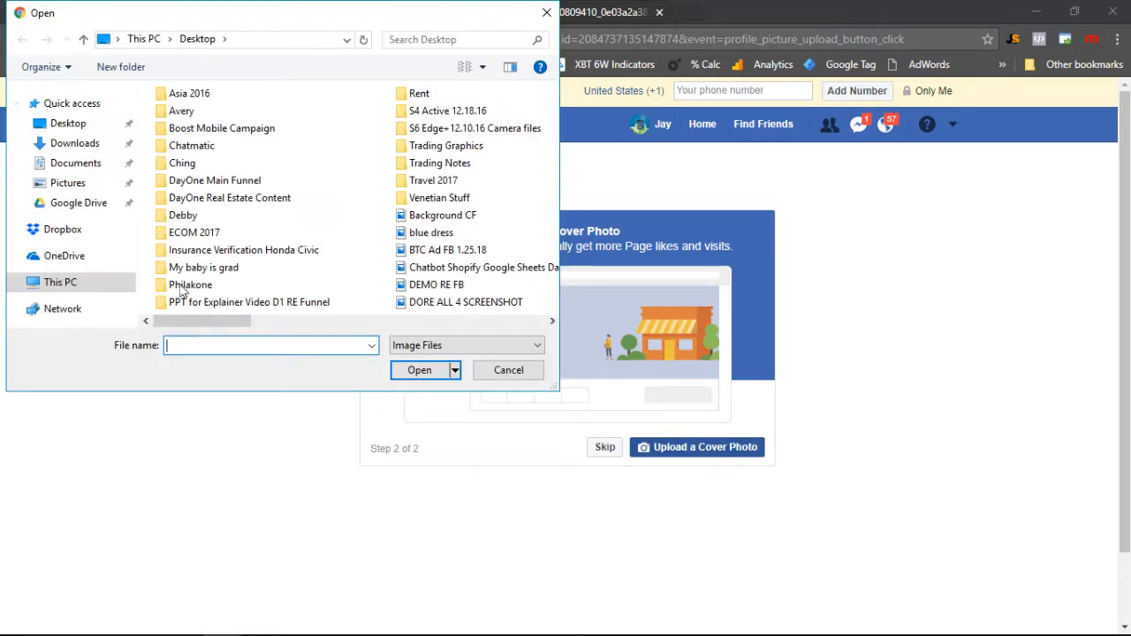
left_click(459, 41)
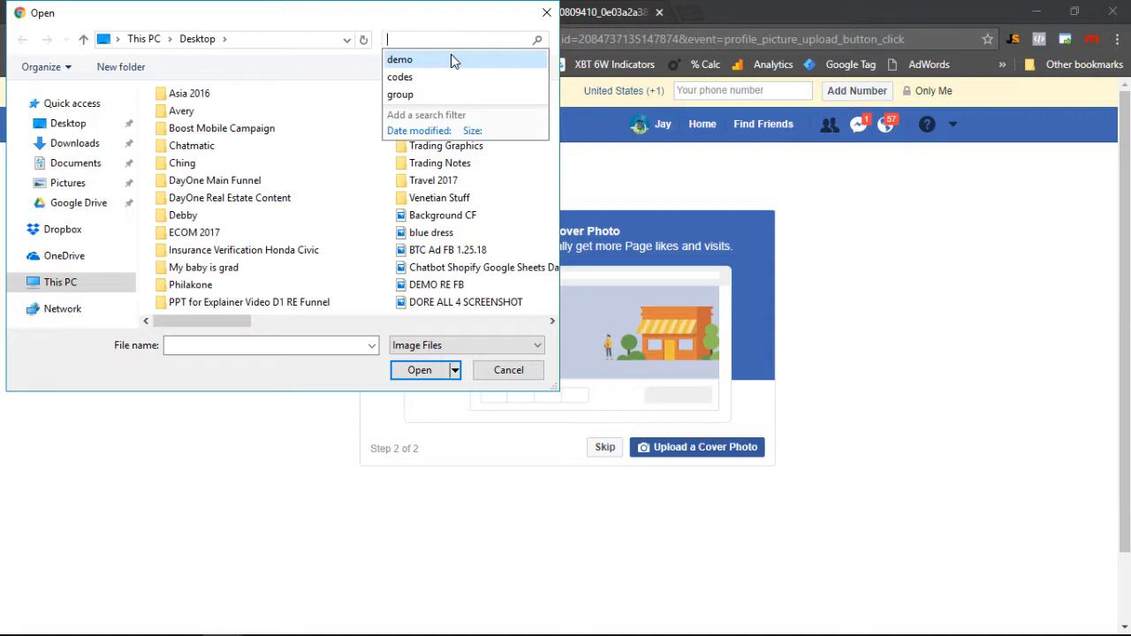
left_click(450, 59)
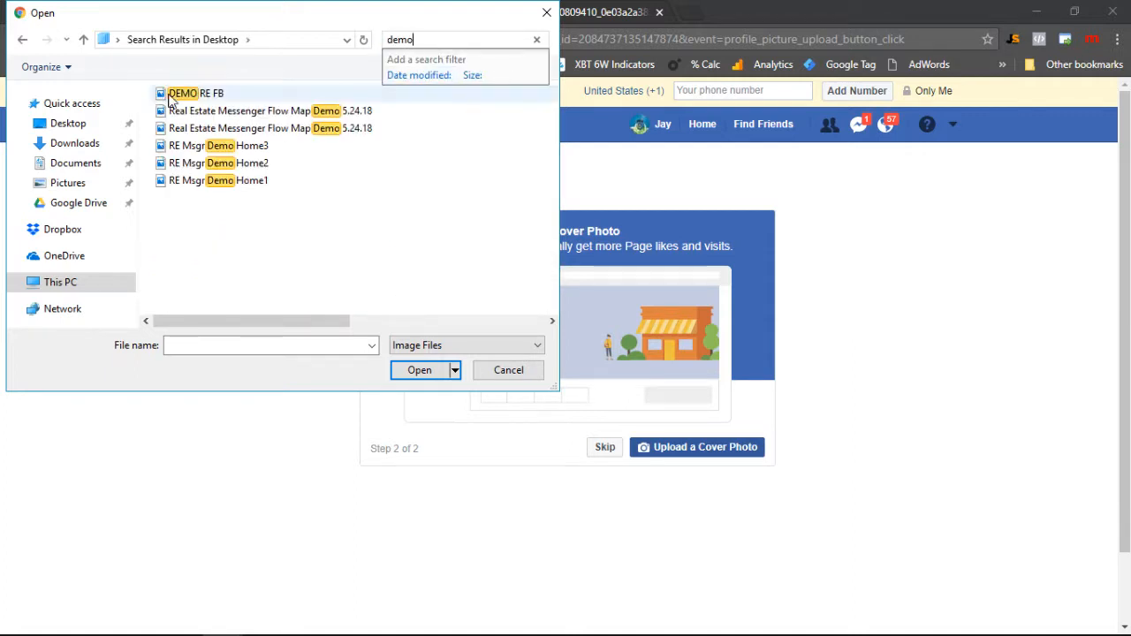
left_click(182, 94)
double_click(262, 97)
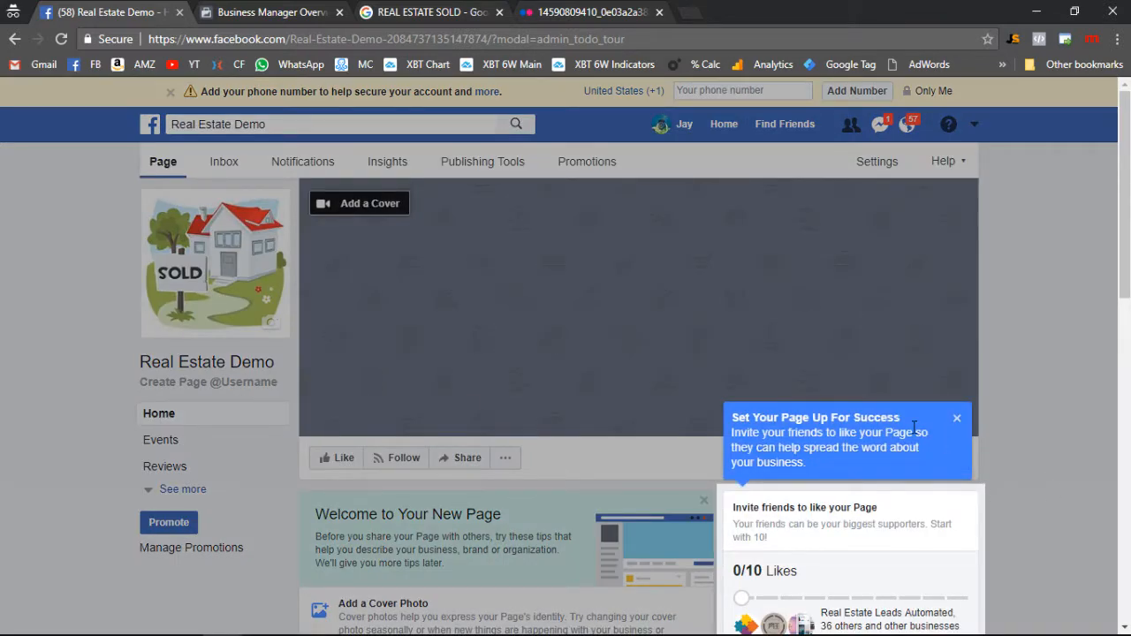
Dismiss the Page setup tip, the post attribution notice and the first-post tip
left_click(957, 421)
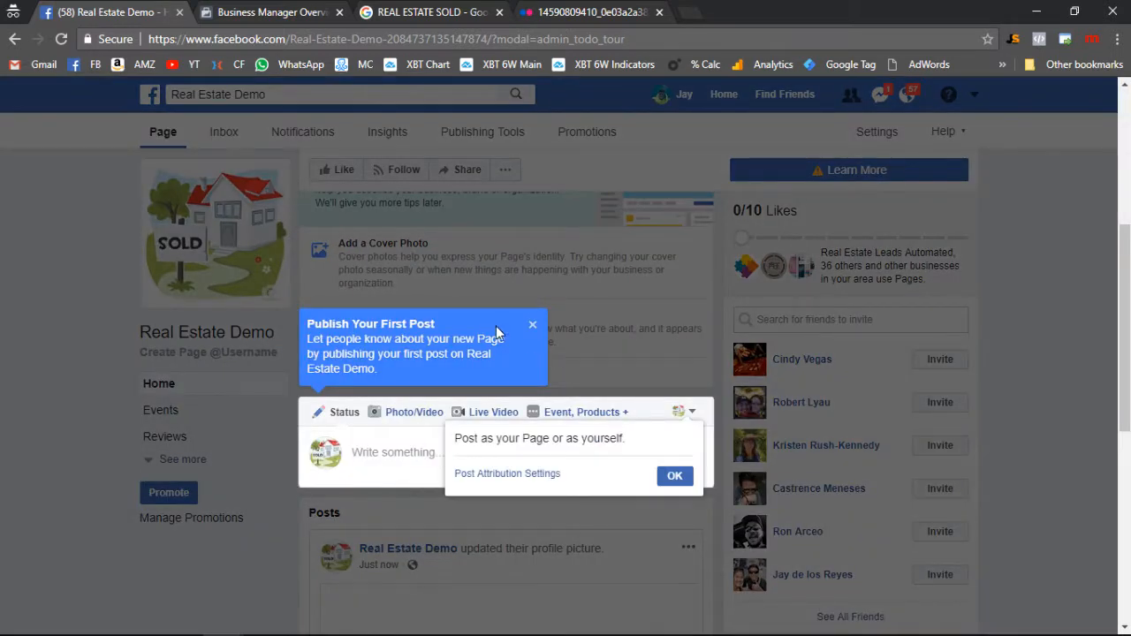
left_click(674, 479)
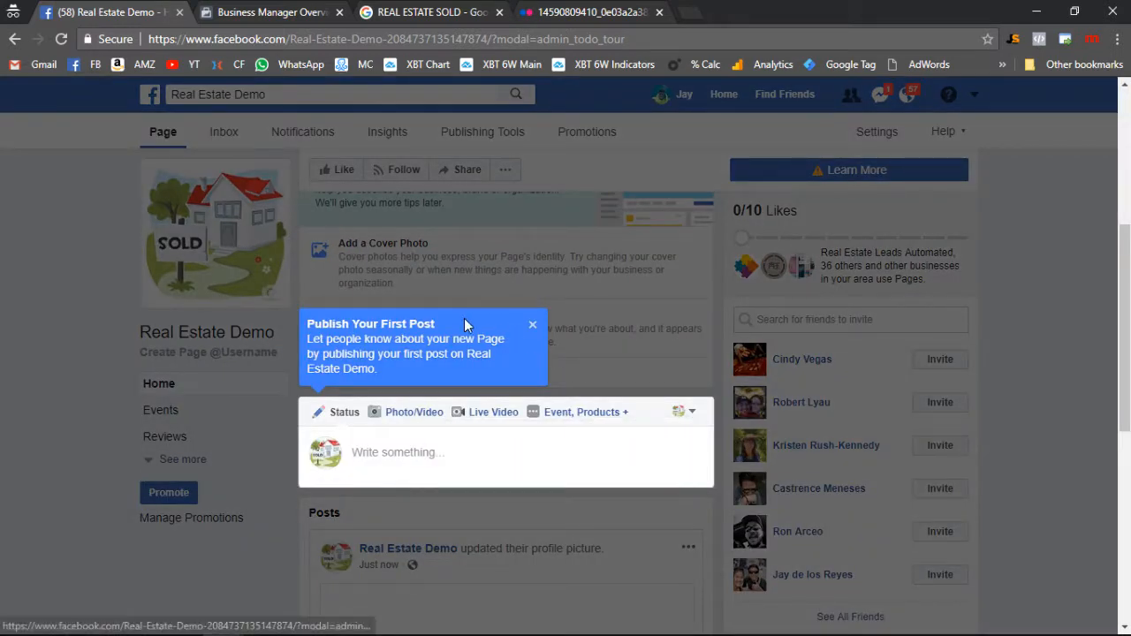
left_click(534, 328)
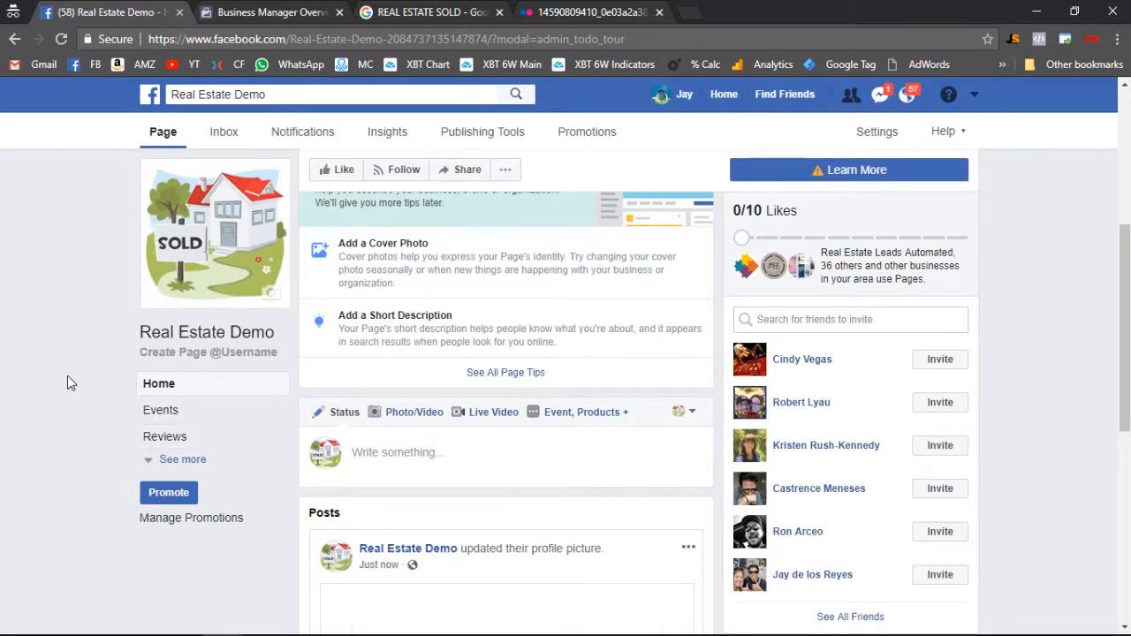
Scroll through the new Real Estate Demo Page to review its cover area and posts
scroll(67, 383, "up", 2)
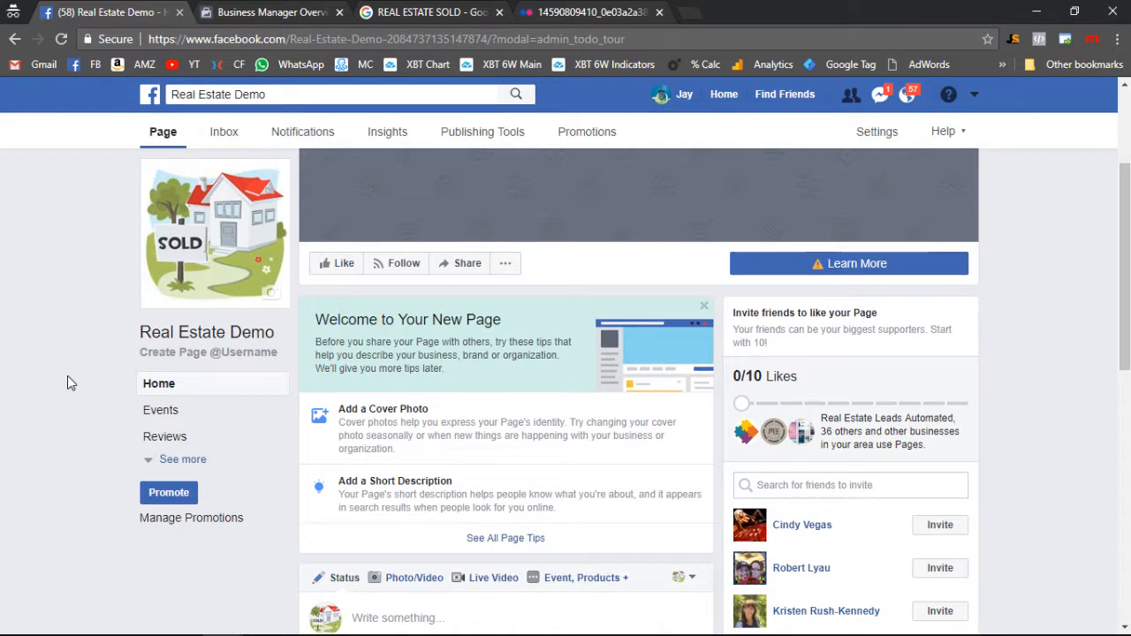
scroll(67, 376, "down", 2)
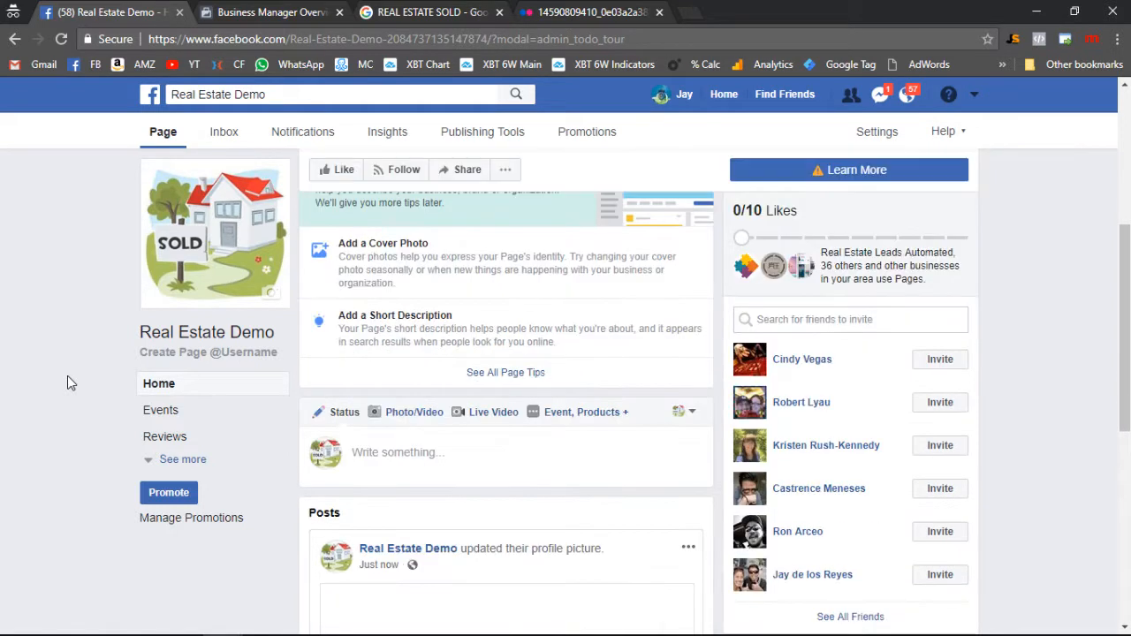
scroll(67, 375, "up", 4)
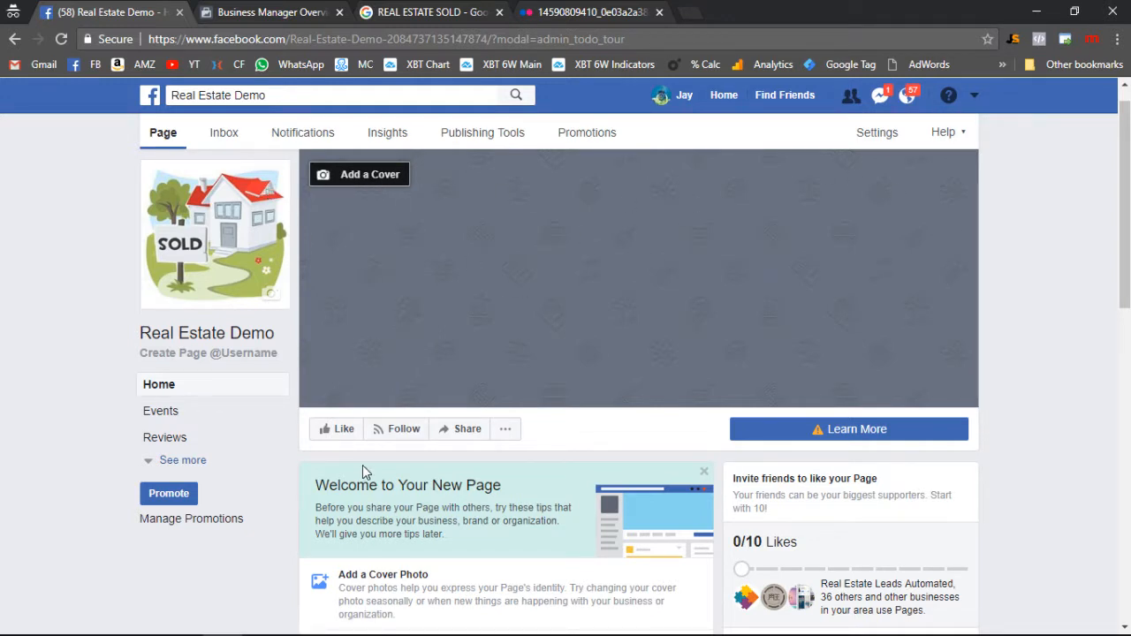
scroll(363, 465, "down", 10)
scroll(707, 556, "up", 1)
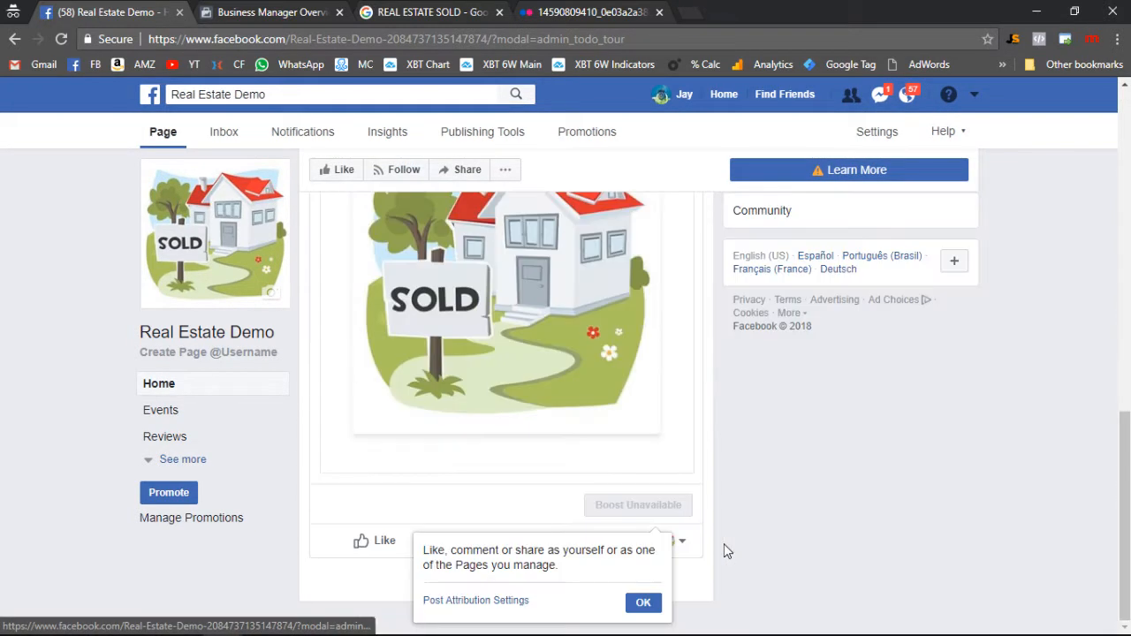
scroll(745, 545, "up", 5)
scroll(744, 540, "up", 6)
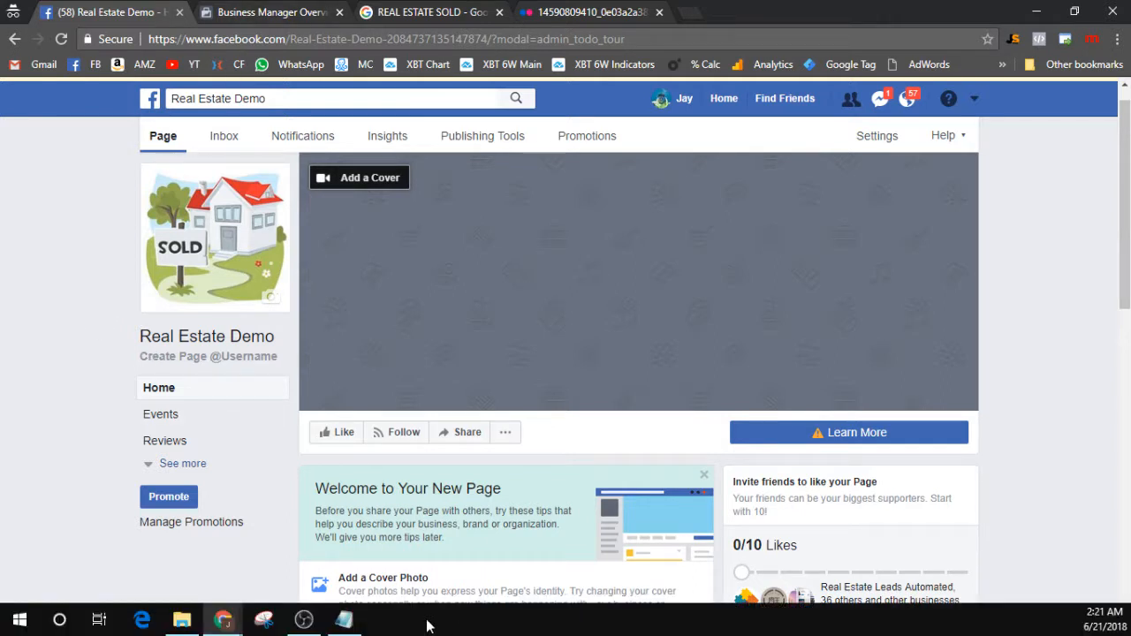
left_click(343, 618)
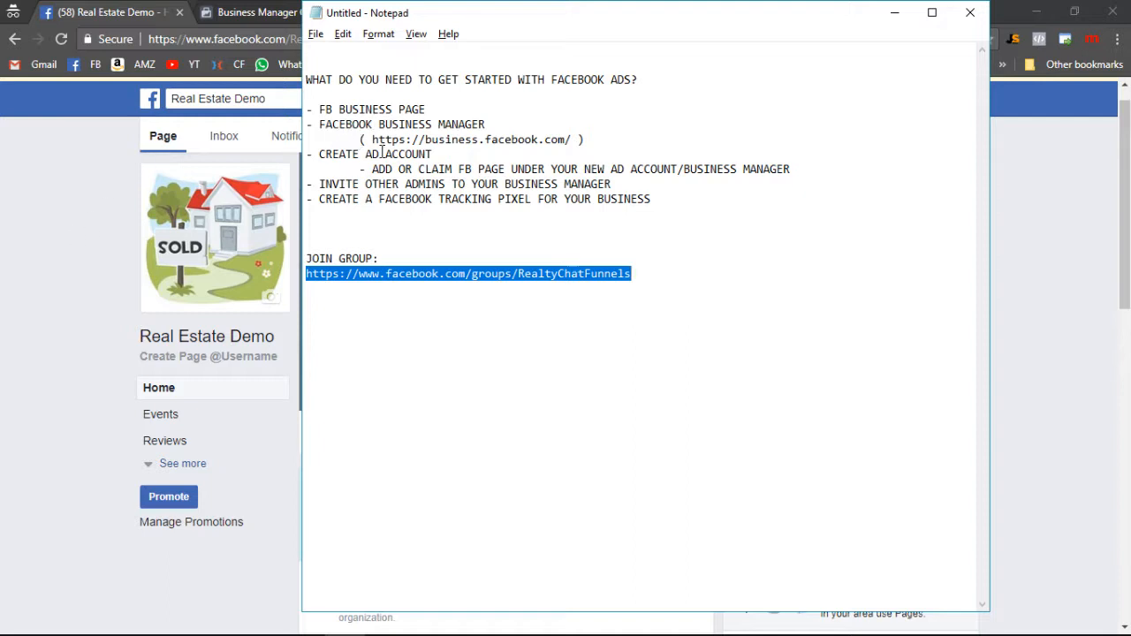
left_click_drag(372, 139, 573, 141)
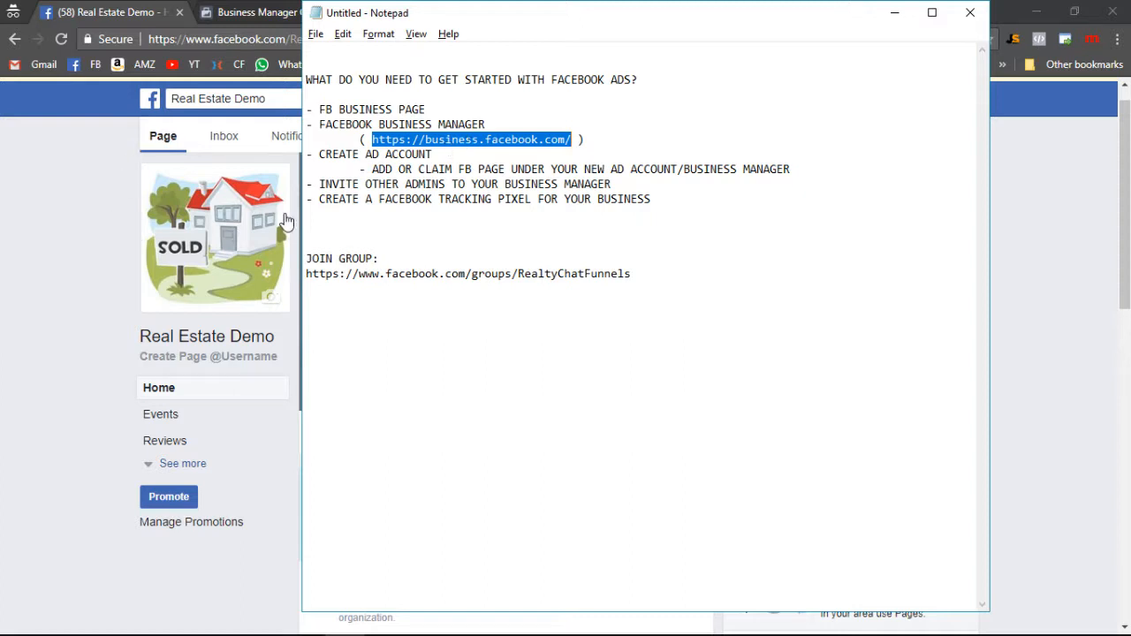
left_click(43, 265)
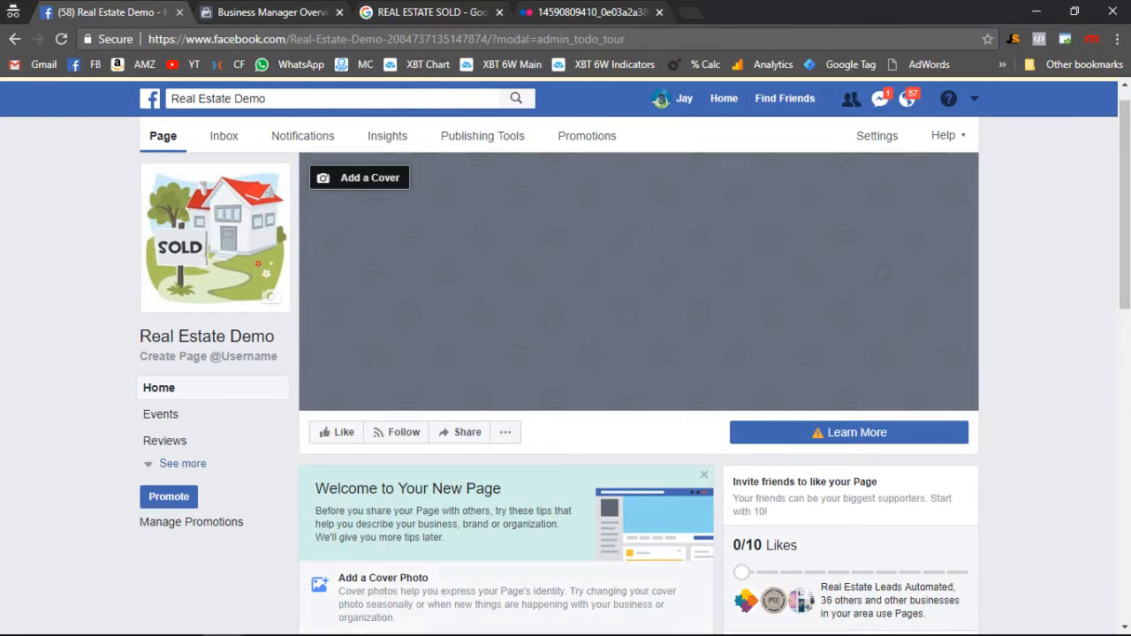
mouse_move(370, 598)
left_click(345, 618)
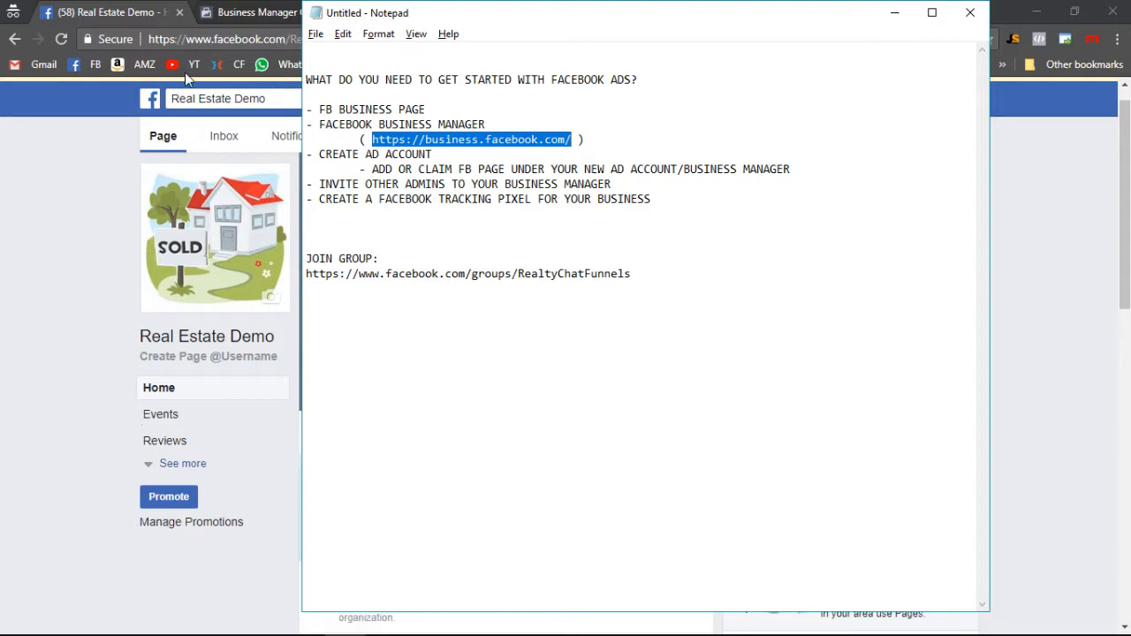
left_click(250, 12)
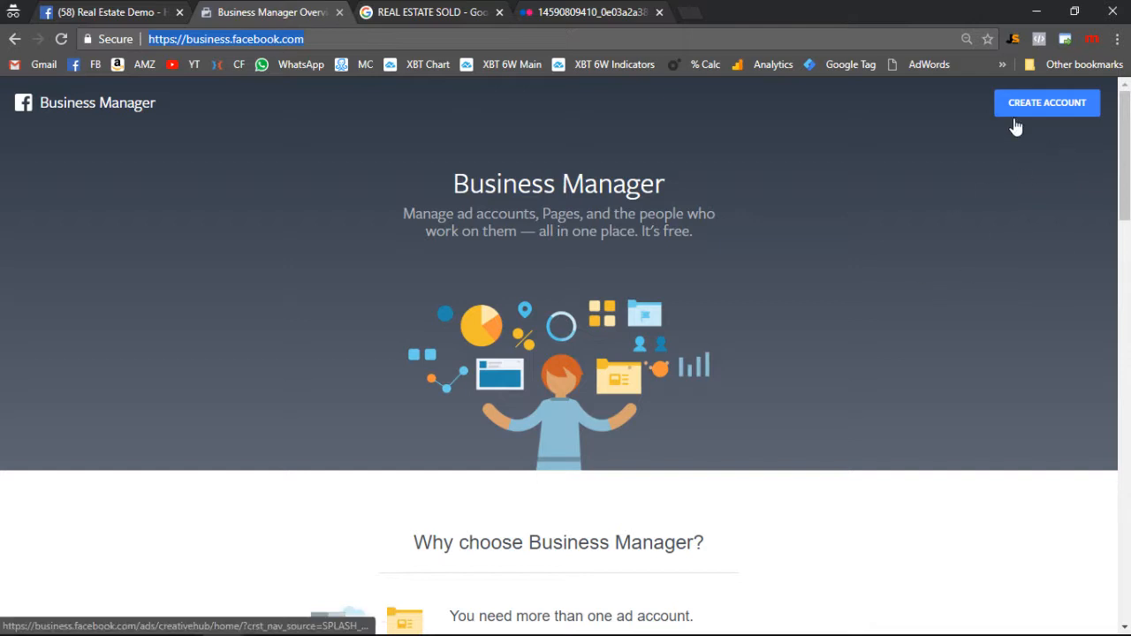
Start a Business Manager account and name the business DayOne Account Purposes
left_click(1051, 117)
left_click(1053, 116)
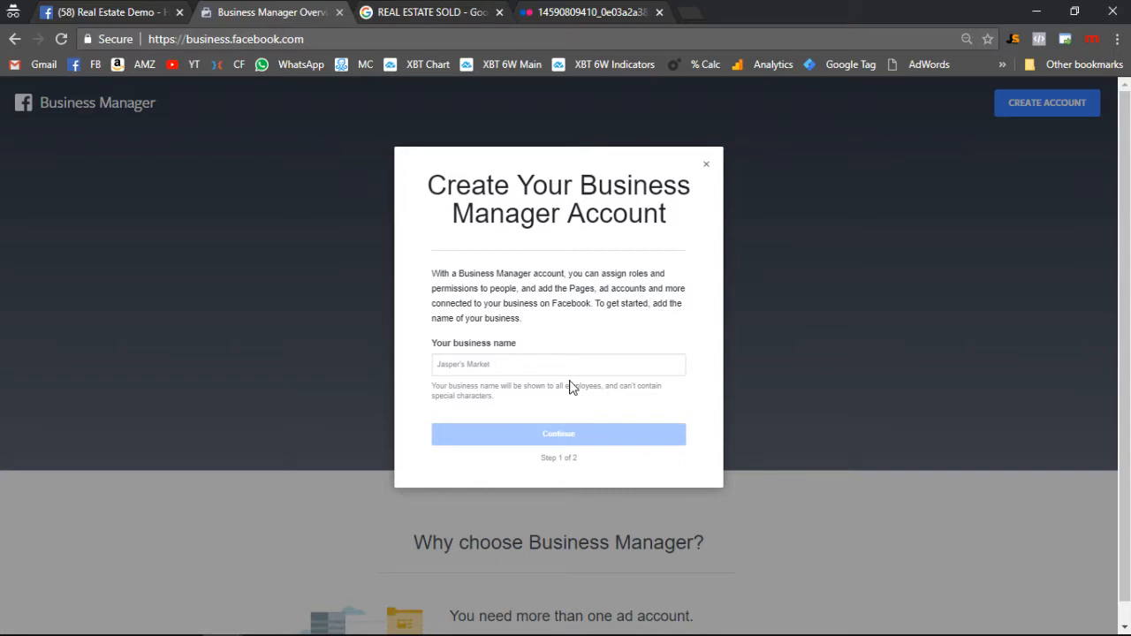
left_click(565, 365)
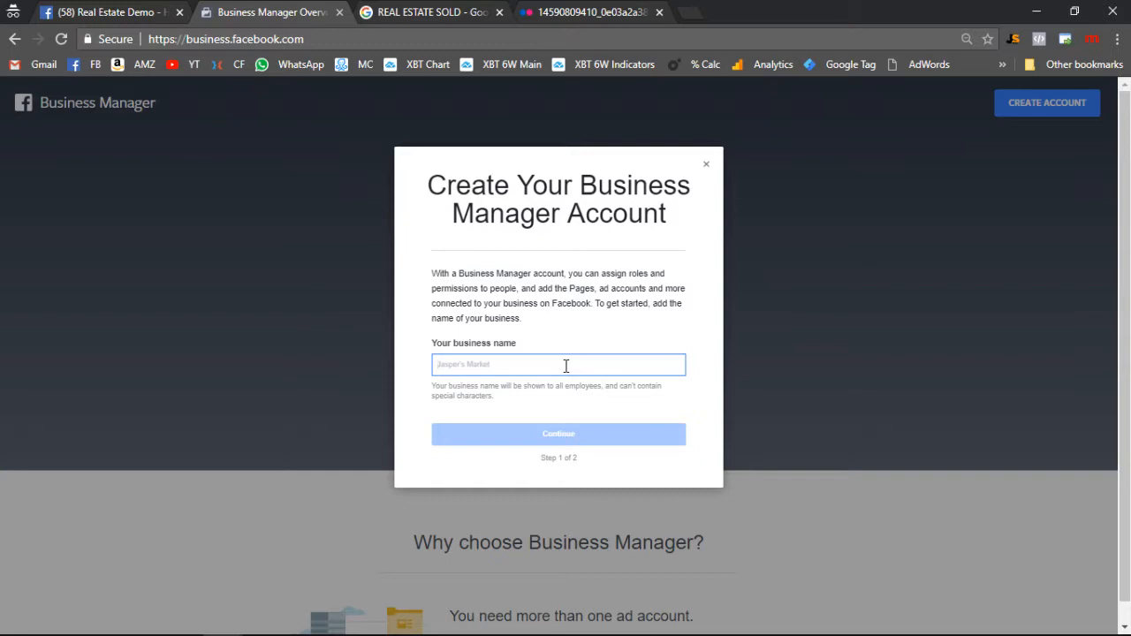
type("Day")
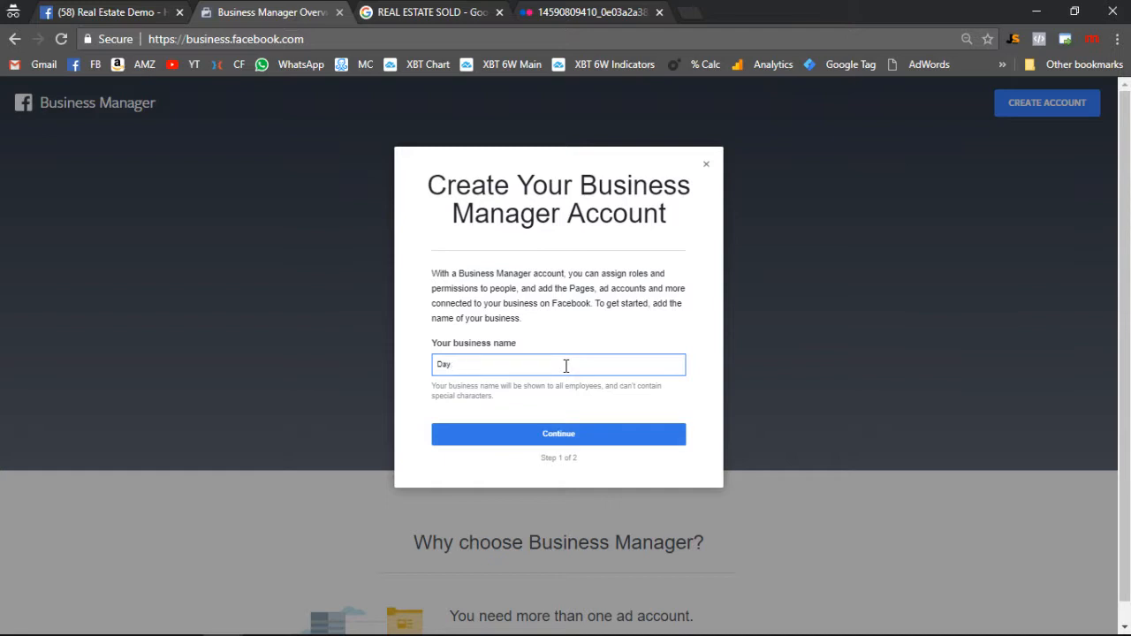
type("One")
type("Account Purposes")
left_click(598, 438)
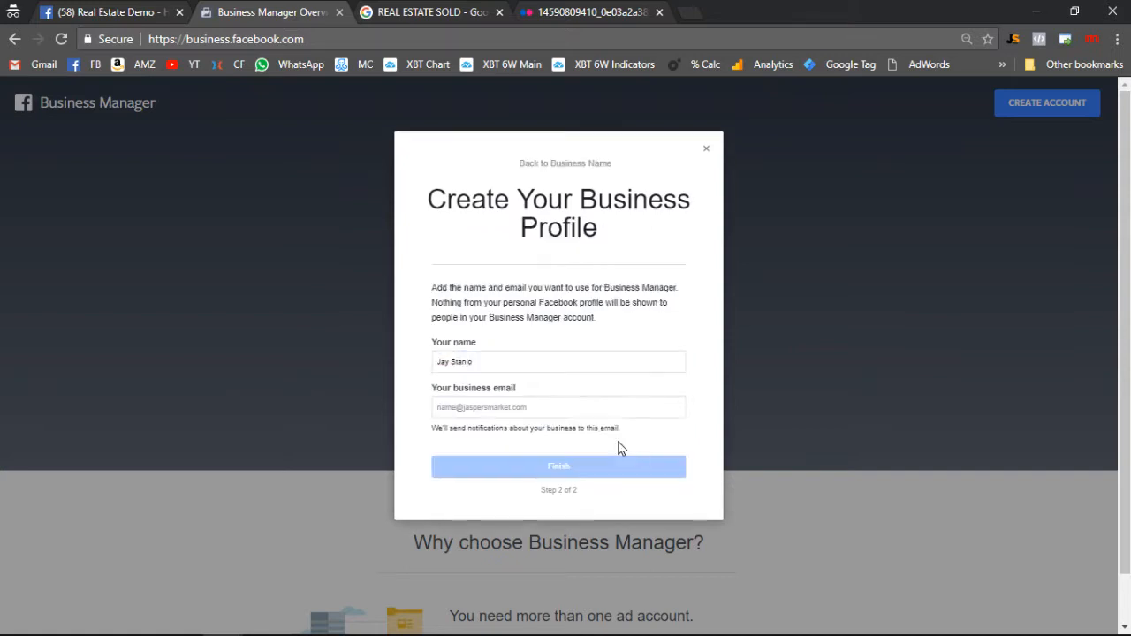
Fill in the business email from the suggestions and finish creating the business profile
left_click(530, 406)
left_click(419, 413)
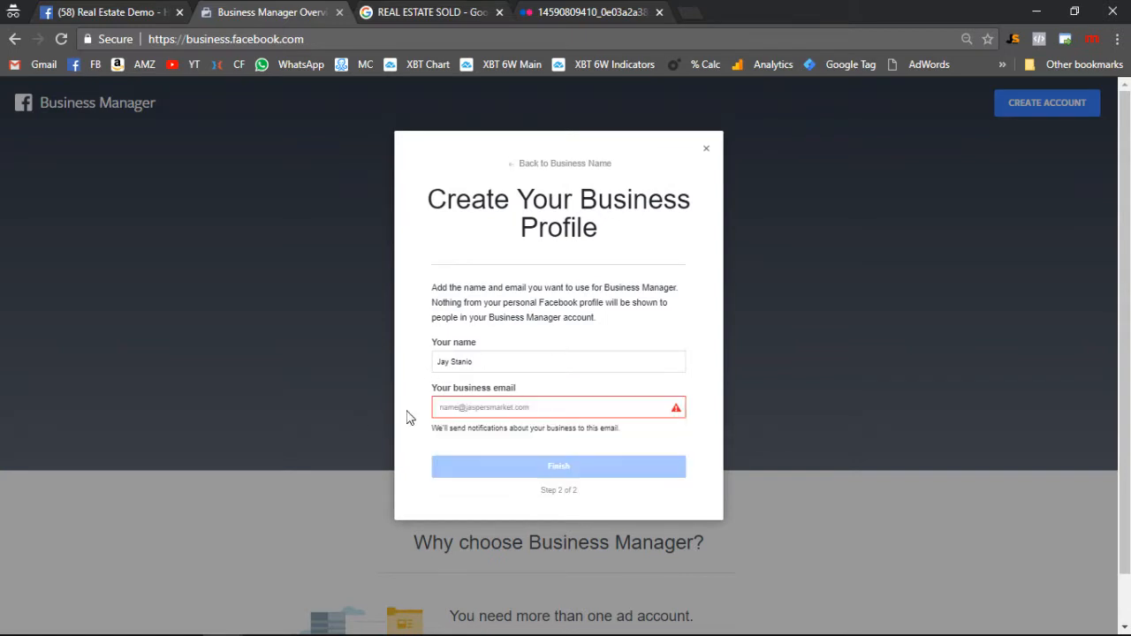
left_click(441, 406)
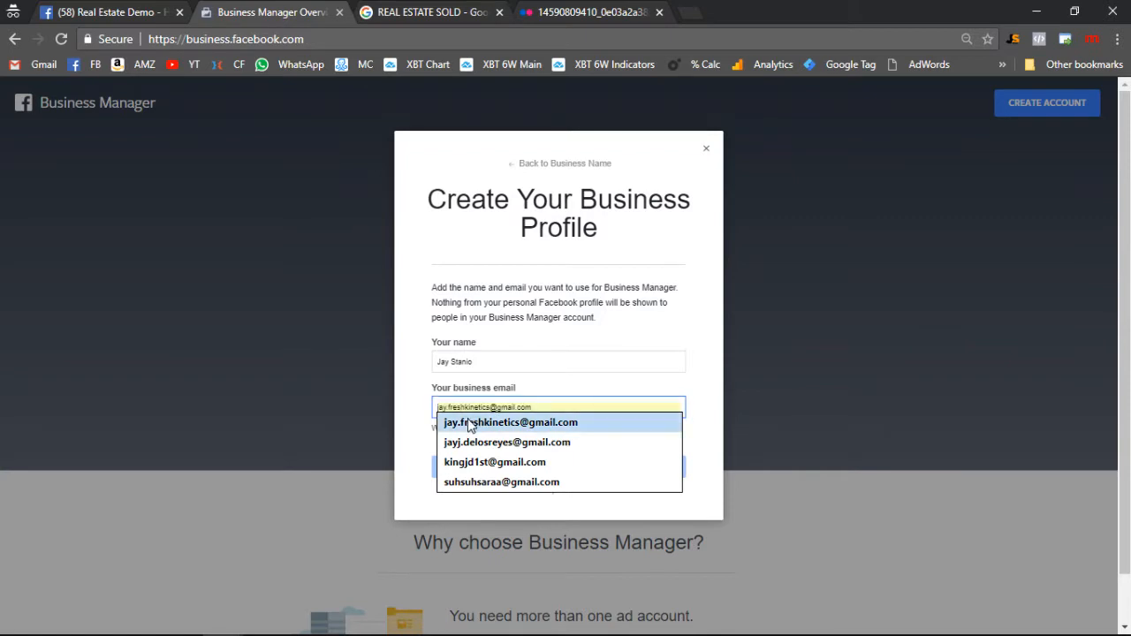
left_click(470, 423)
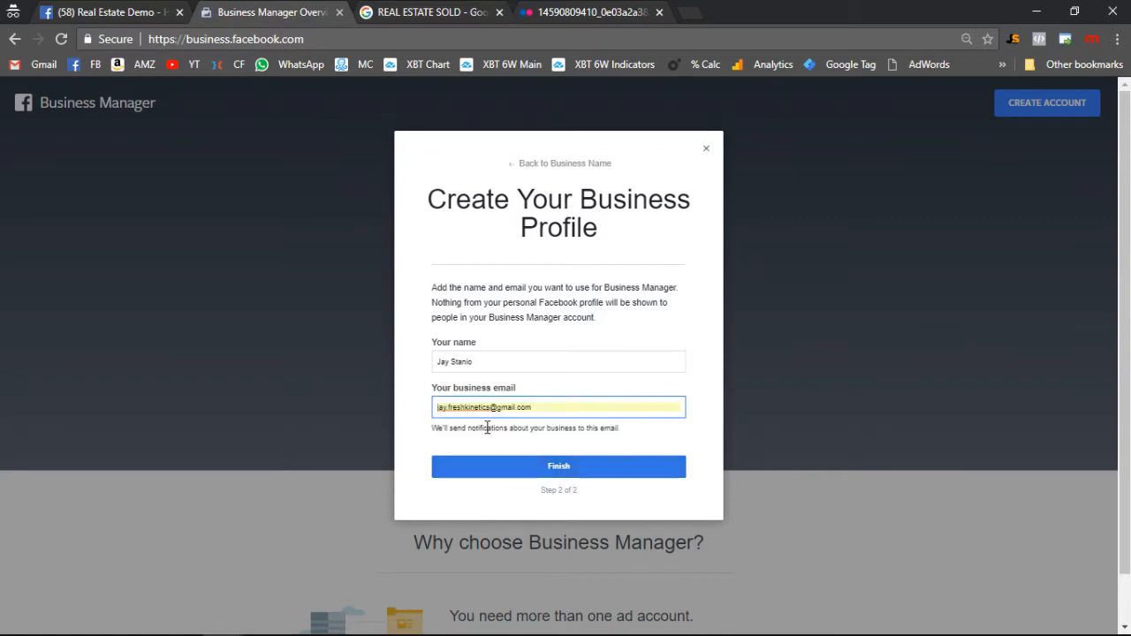
left_click(532, 473)
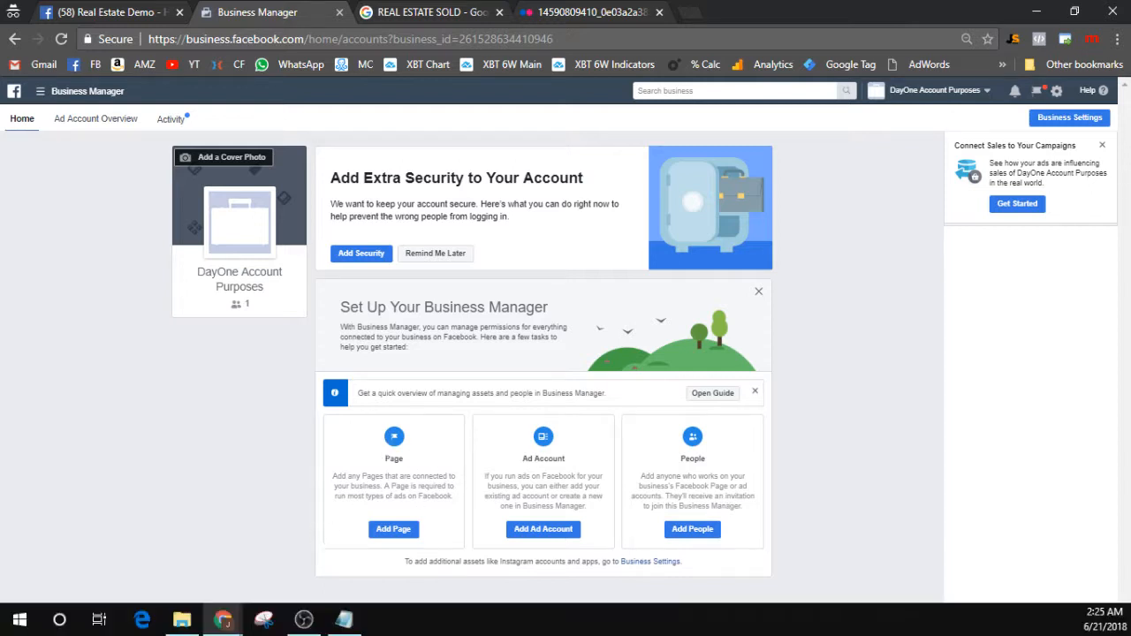
Create a new ad account named Done from the Business Manager home
left_click(346, 619)
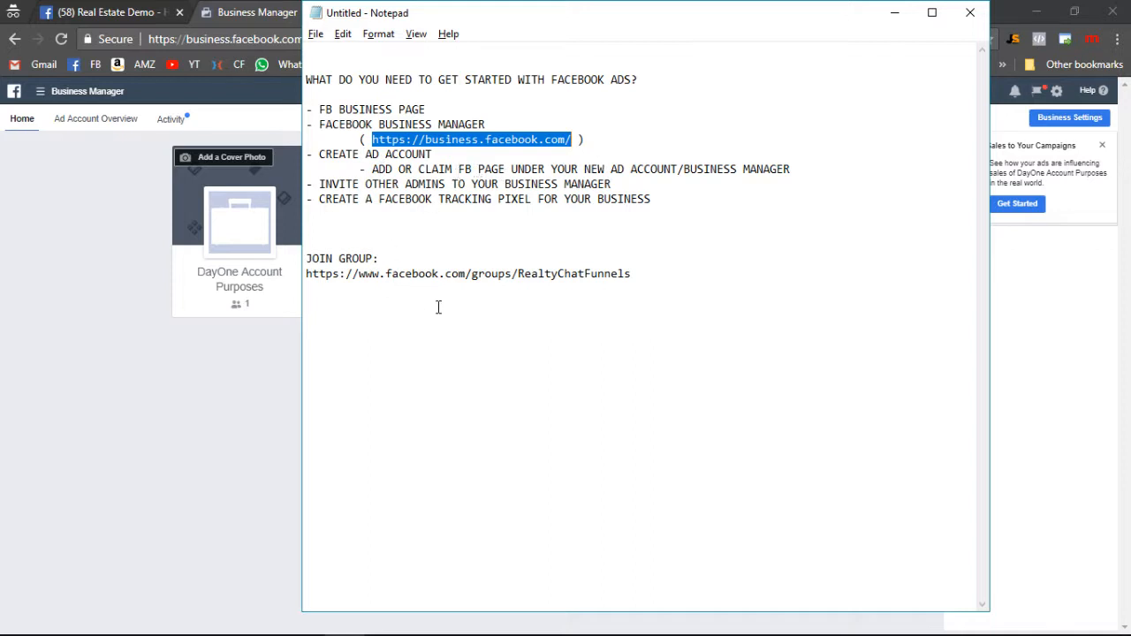
left_click(234, 477)
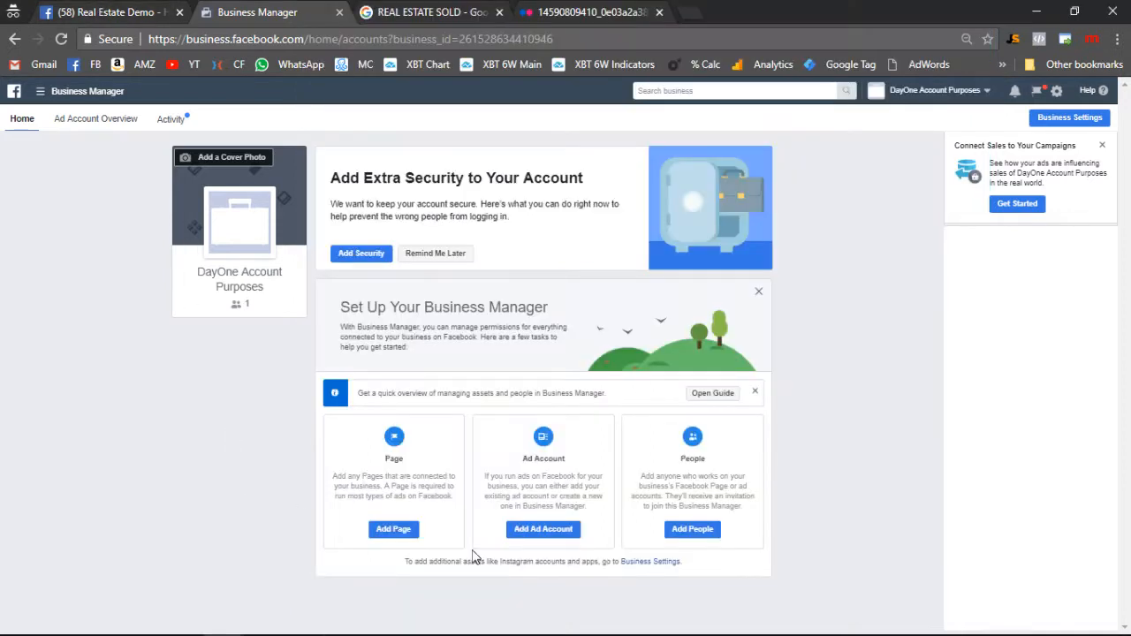
left_click(547, 530)
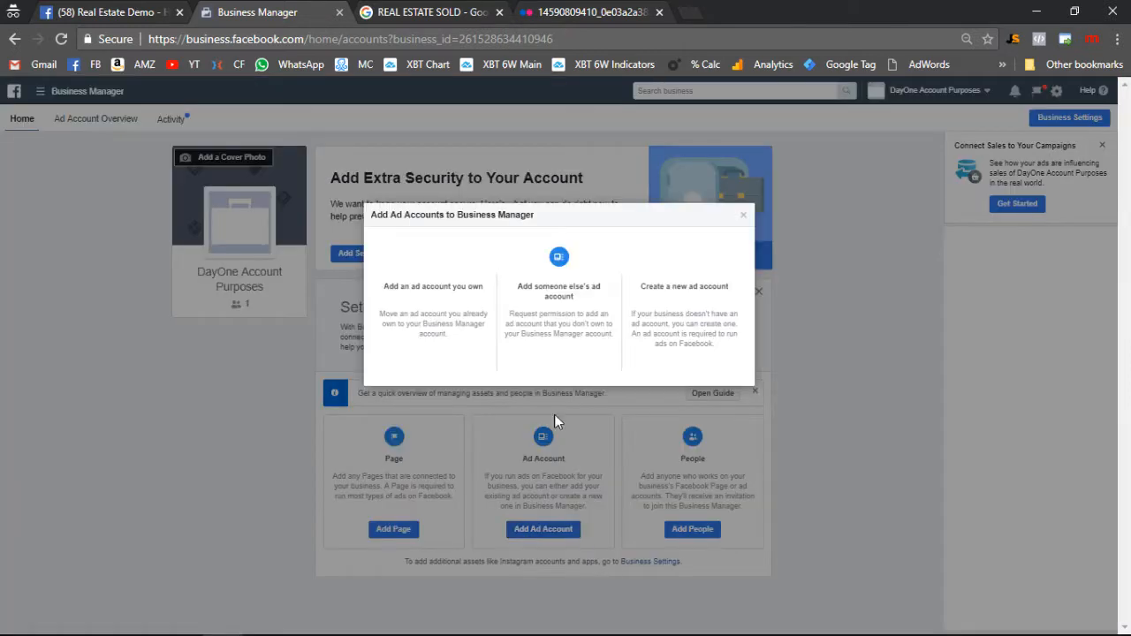
left_click(421, 371)
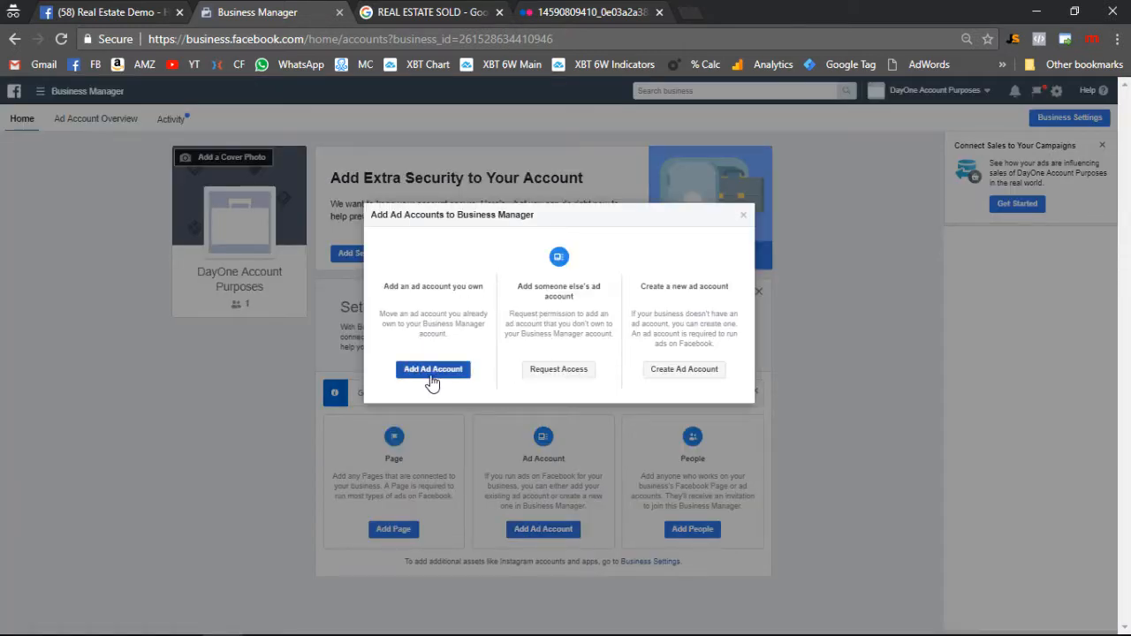
left_click(684, 371)
left_click(592, 325)
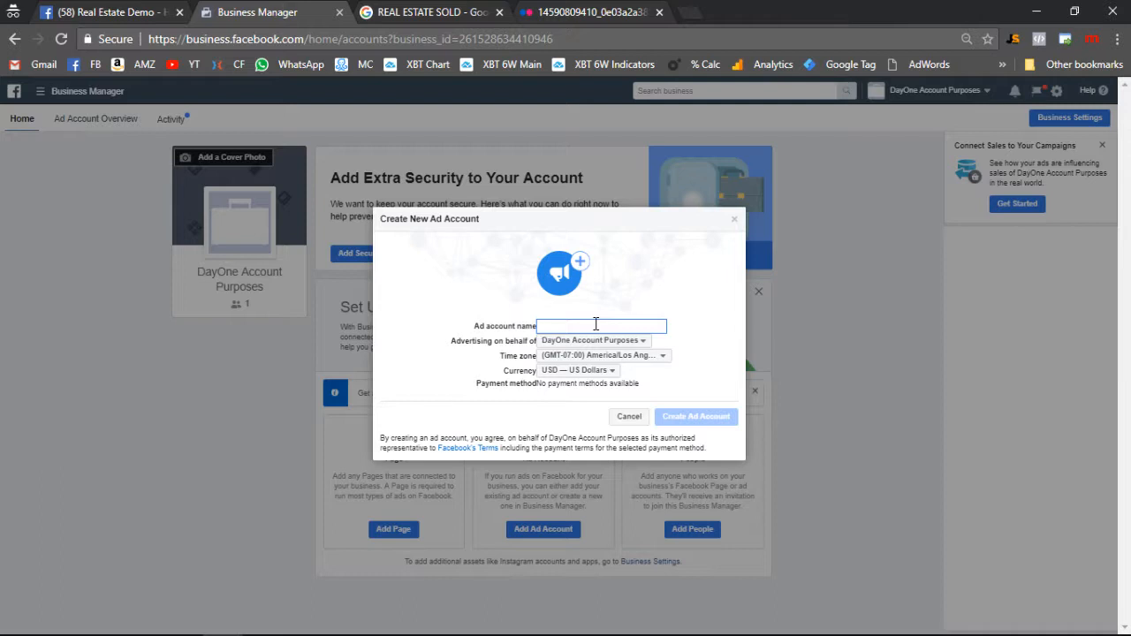
type("d1")
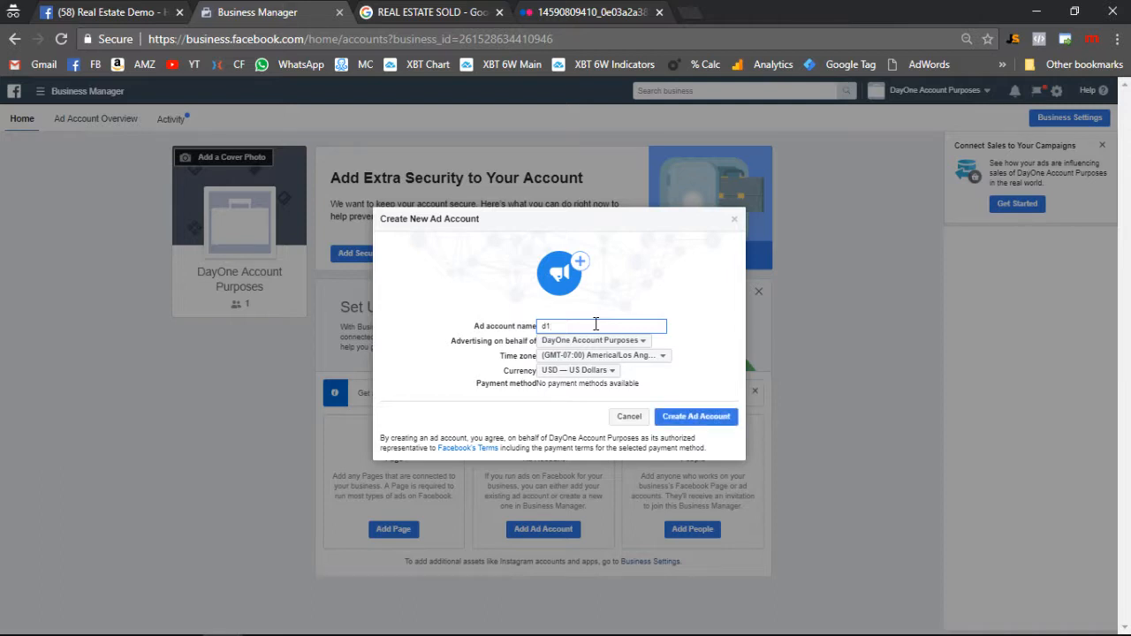
key("BackSpace")
key("BackSpace")
type("Done")
left_click(711, 420)
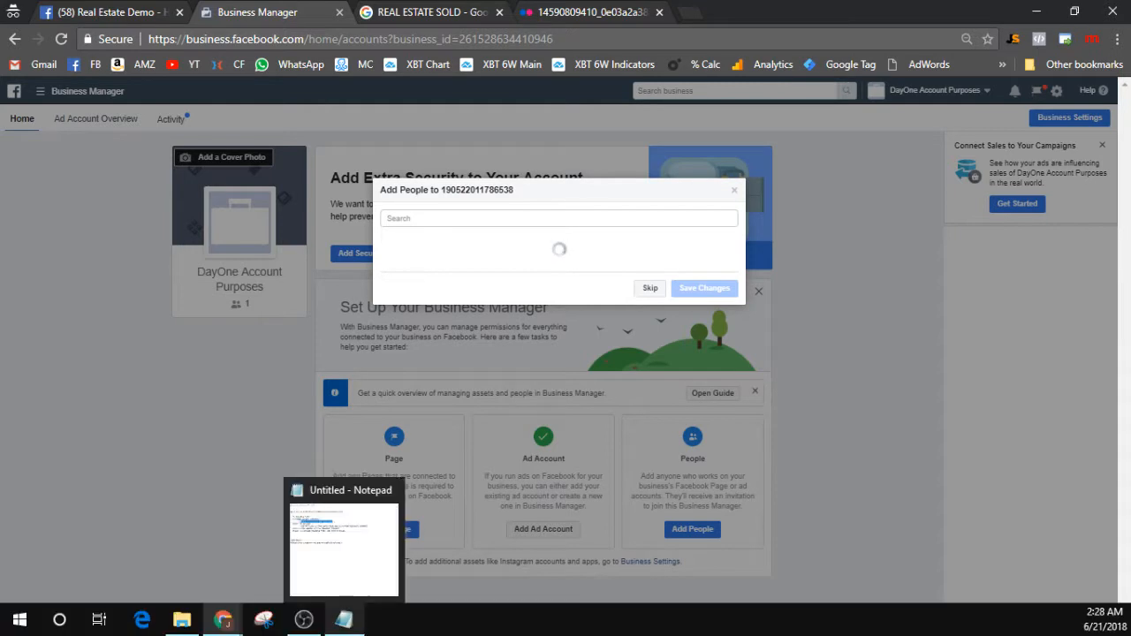
Review the tracking pixel item in the Notepad checklist
left_click(344, 619)
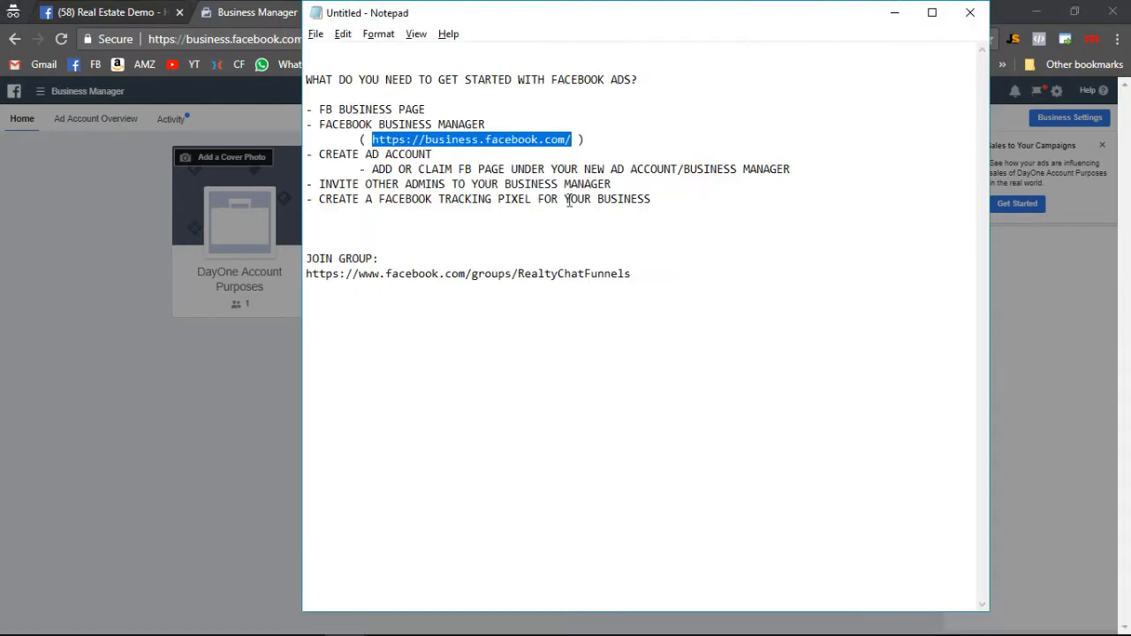
left_click_drag(681, 200, 325, 201)
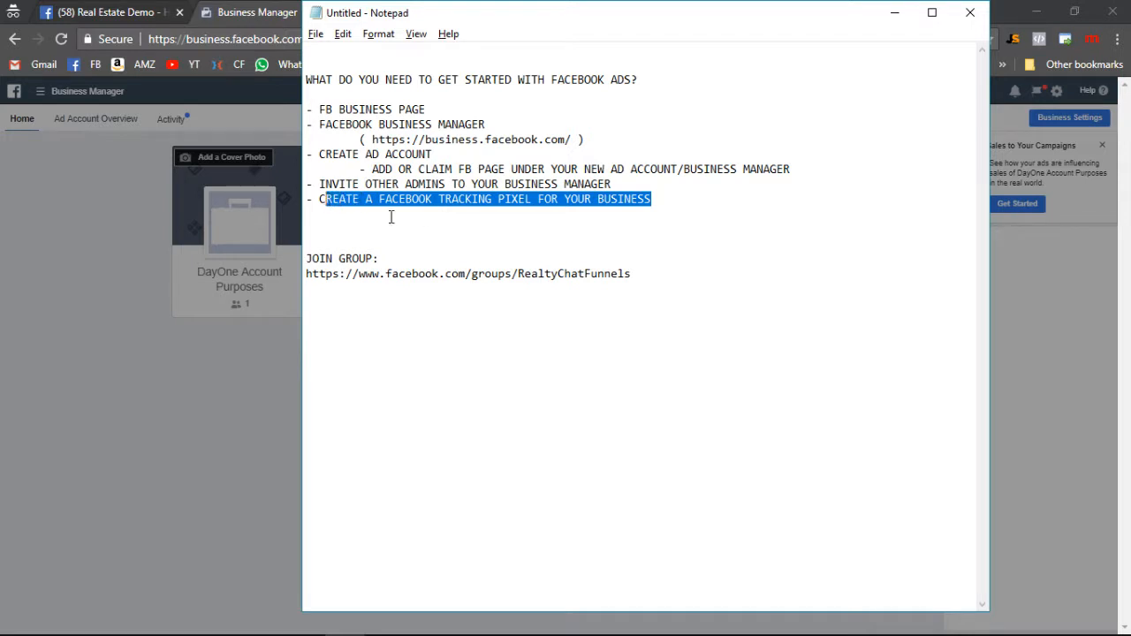
left_click(465, 228)
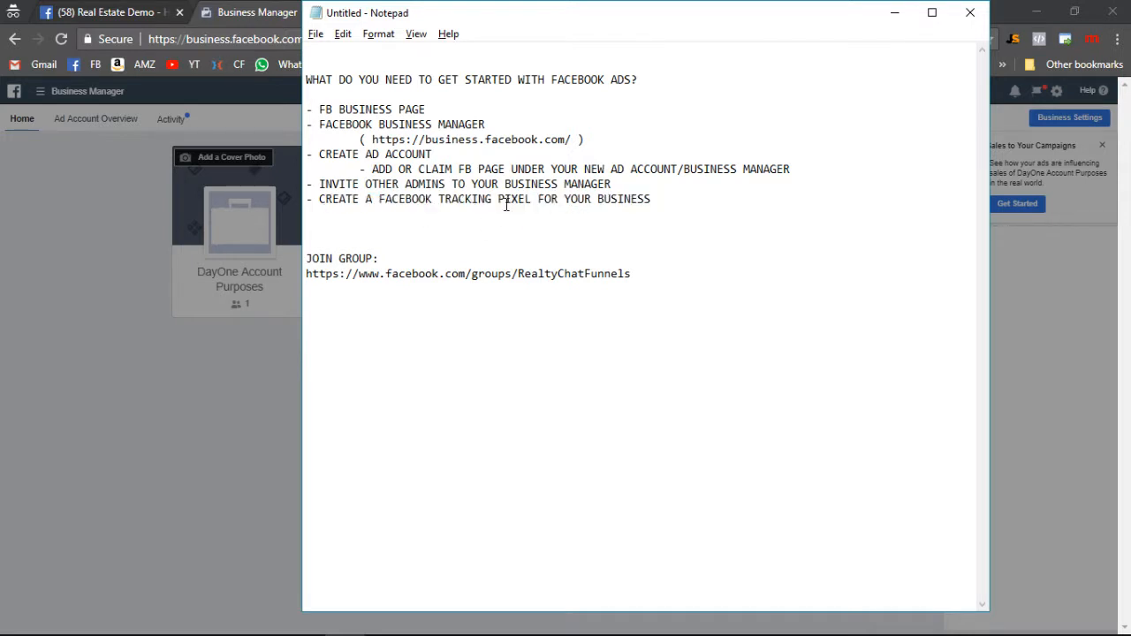
Skip adding people to the new ad account and close its confirmation
left_click_drag(497, 200, 524, 197)
left_click(491, 226)
left_click(893, 21)
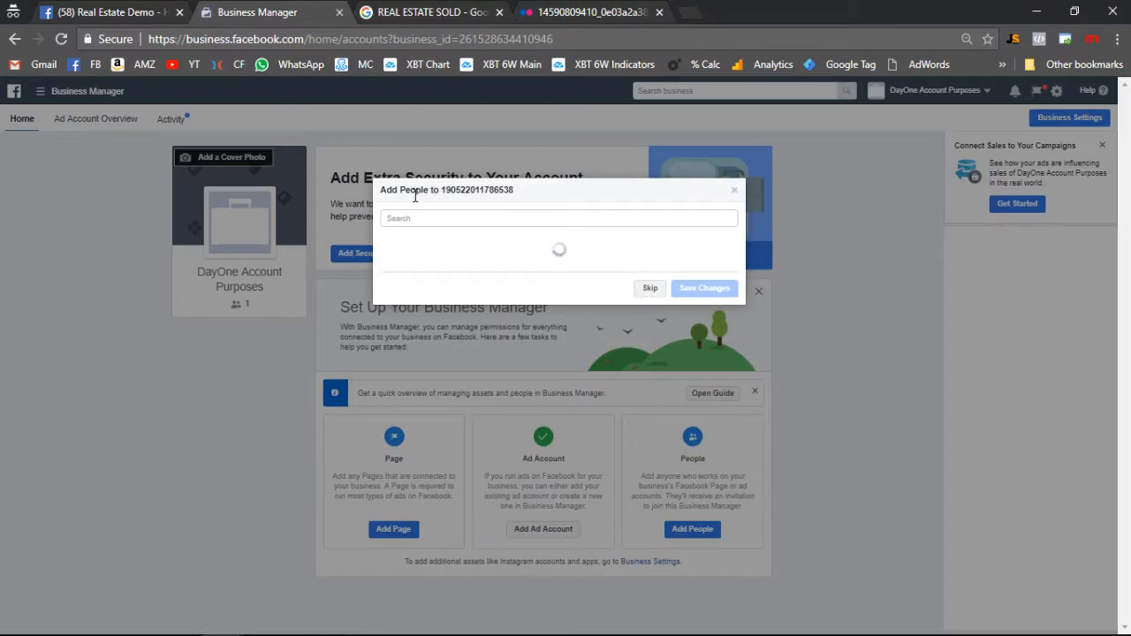
left_click(650, 290)
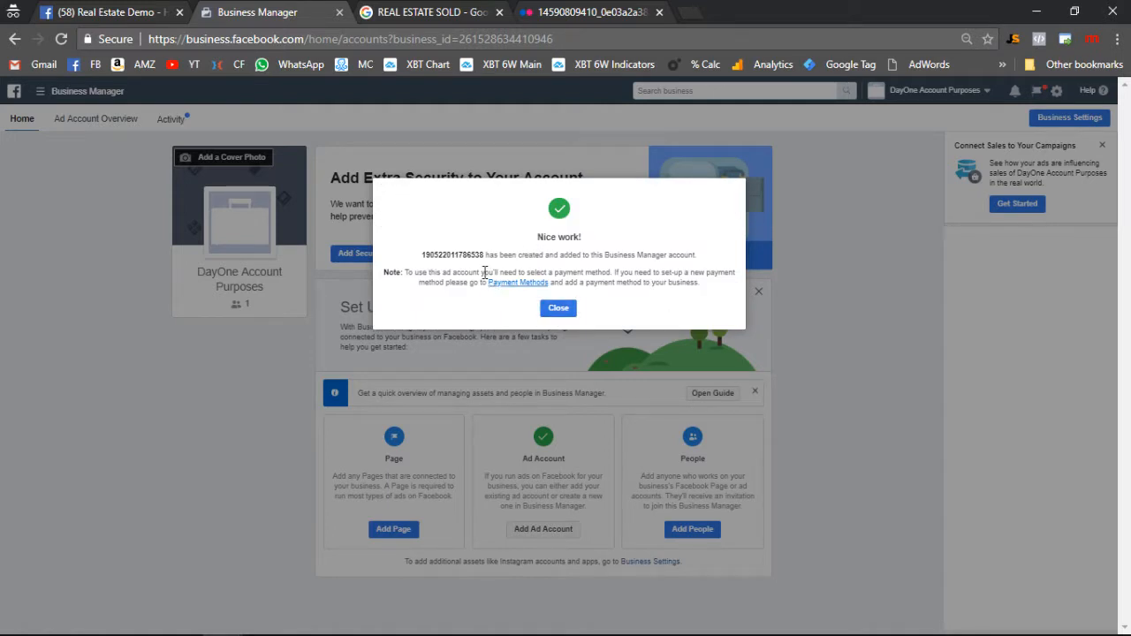
left_click_drag(422, 255, 484, 273)
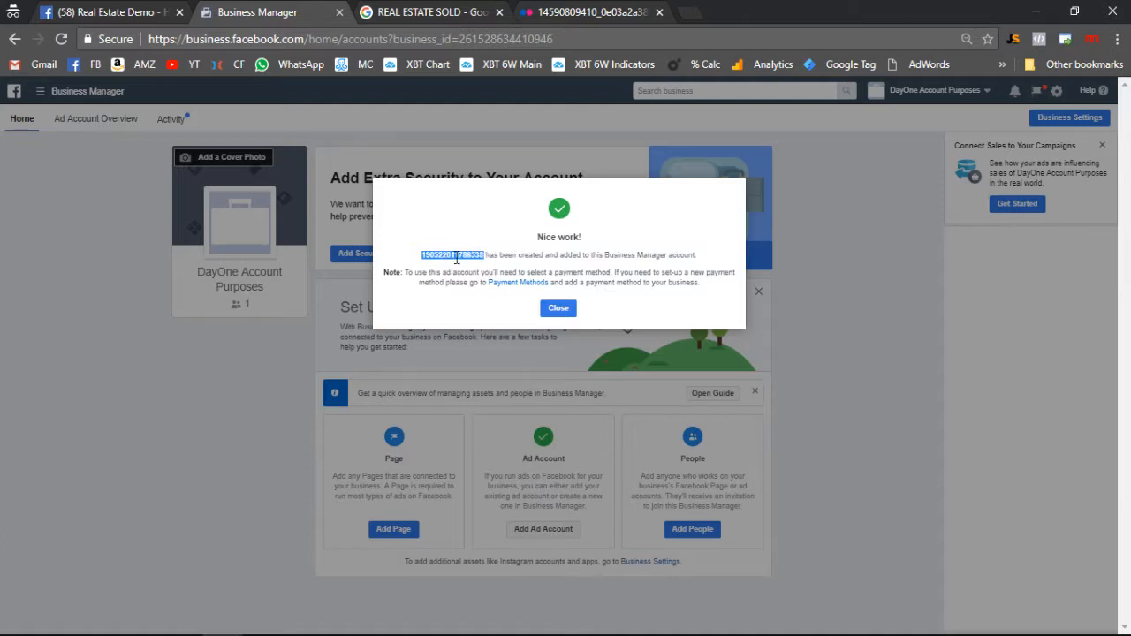
left_click(558, 309)
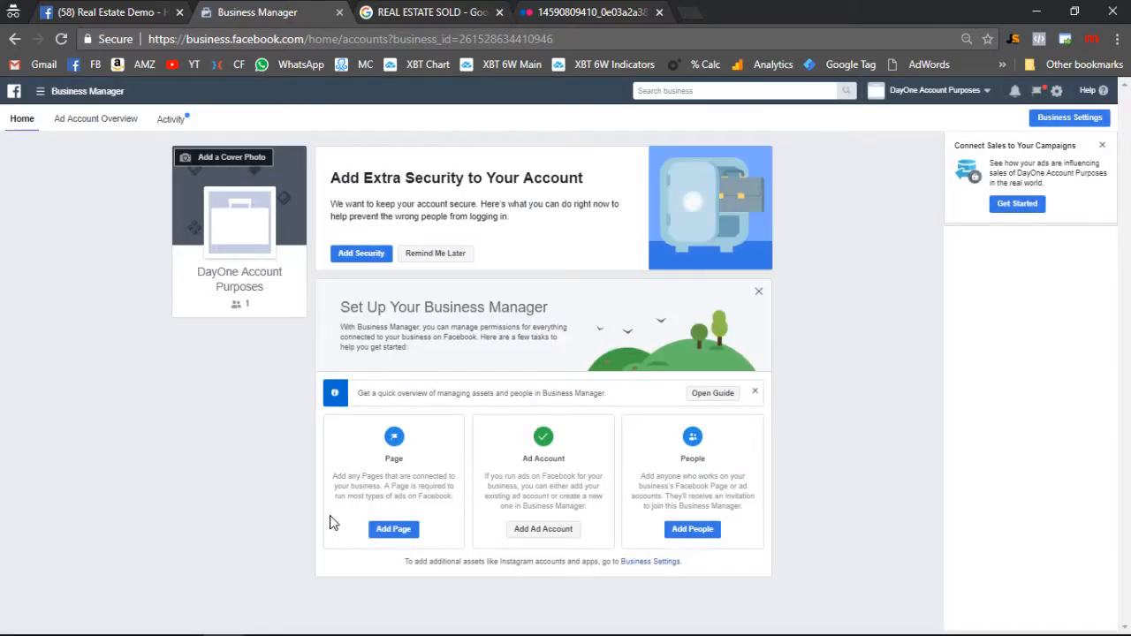
Start adding a Page you own to Business Manager and select Real Estate Demo from the search
left_click(393, 530)
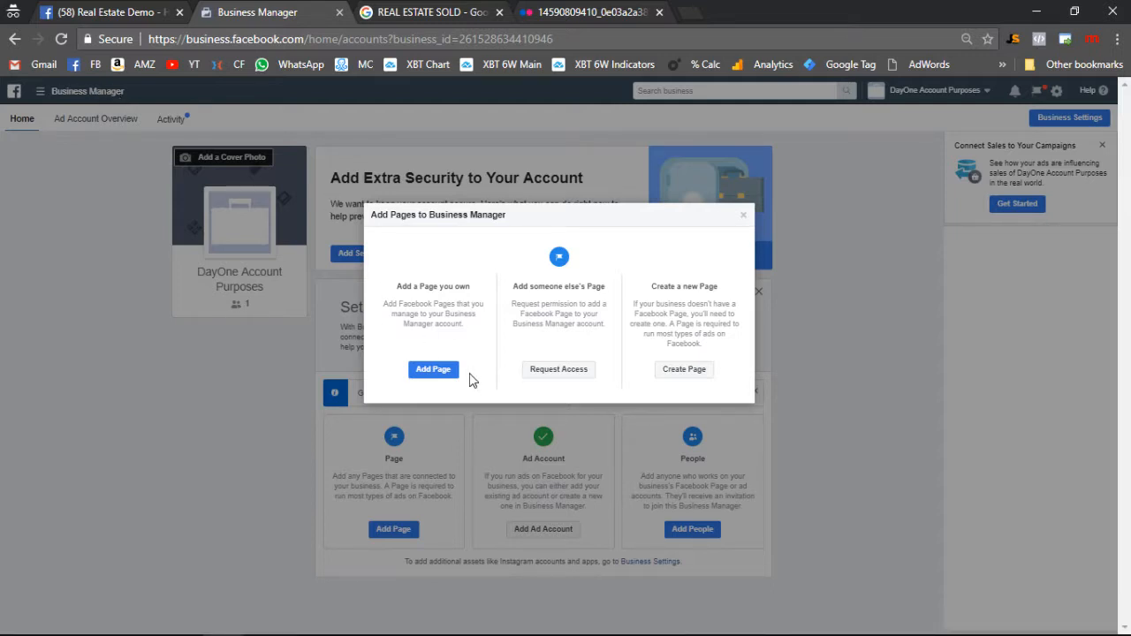
left_click(434, 377)
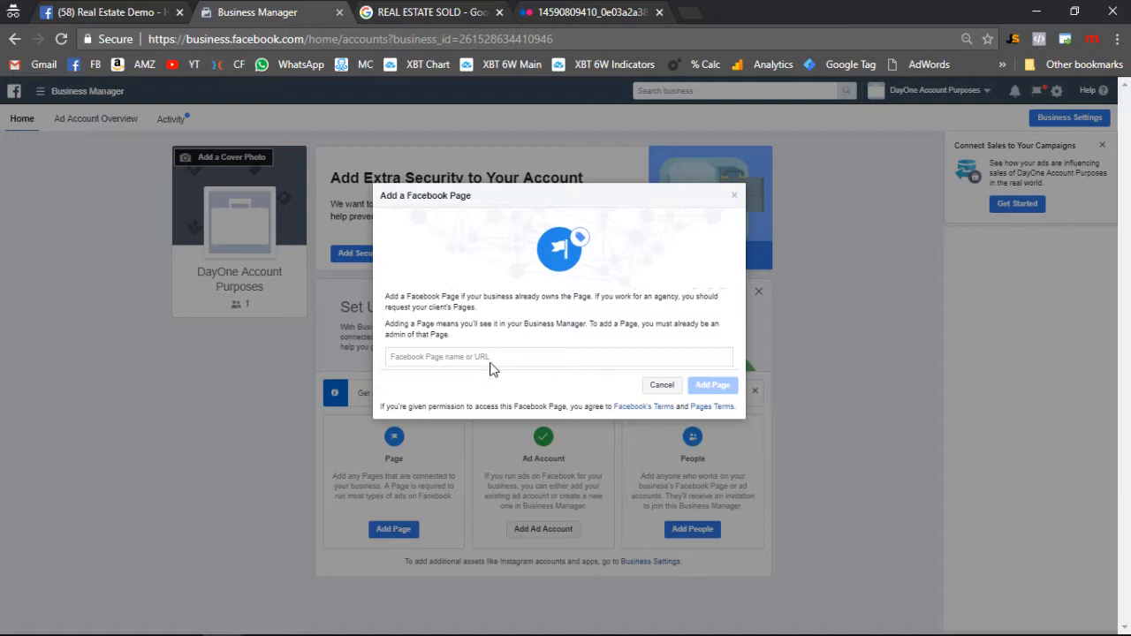
left_click(486, 360)
left_click(106, 12)
left_click_drag(138, 344, 211, 335)
left_click(115, 316)
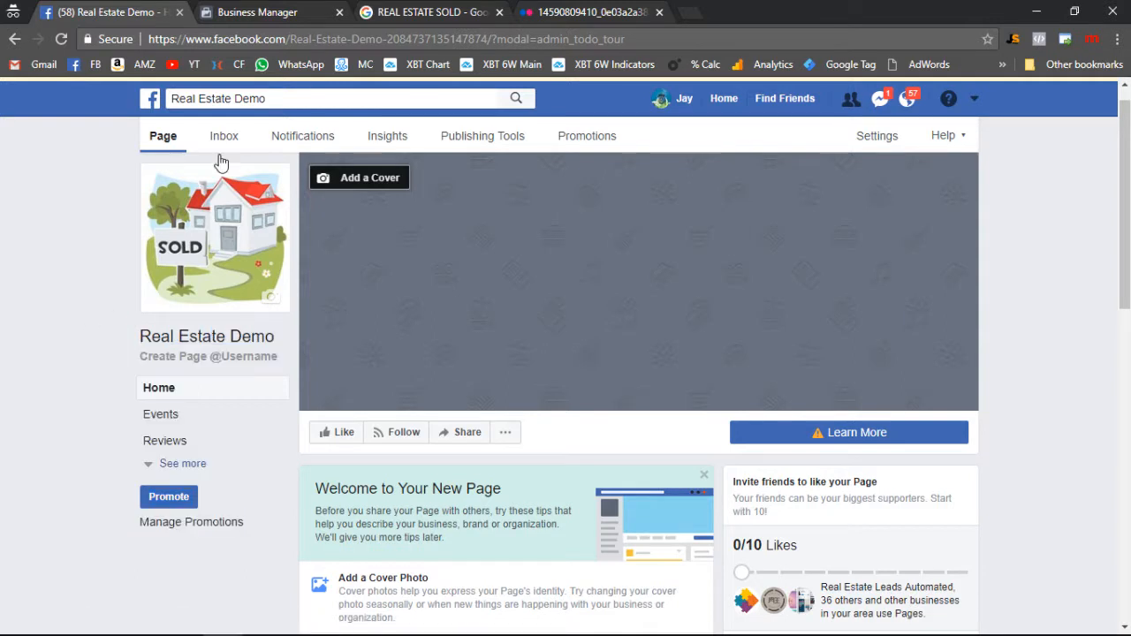
left_click(256, 14)
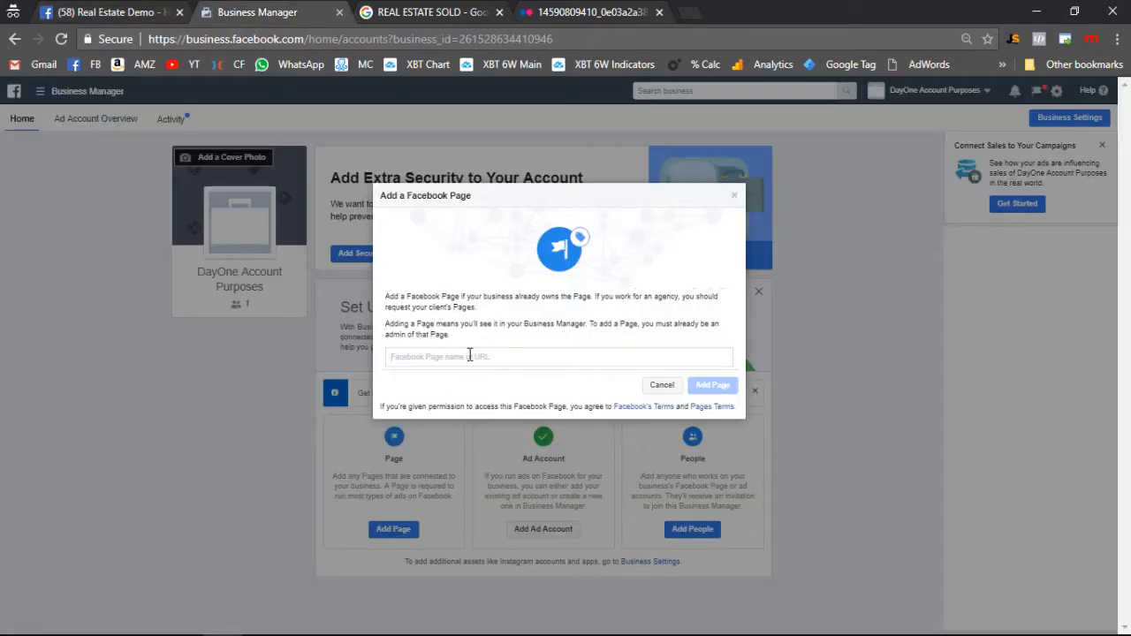
type("Re")
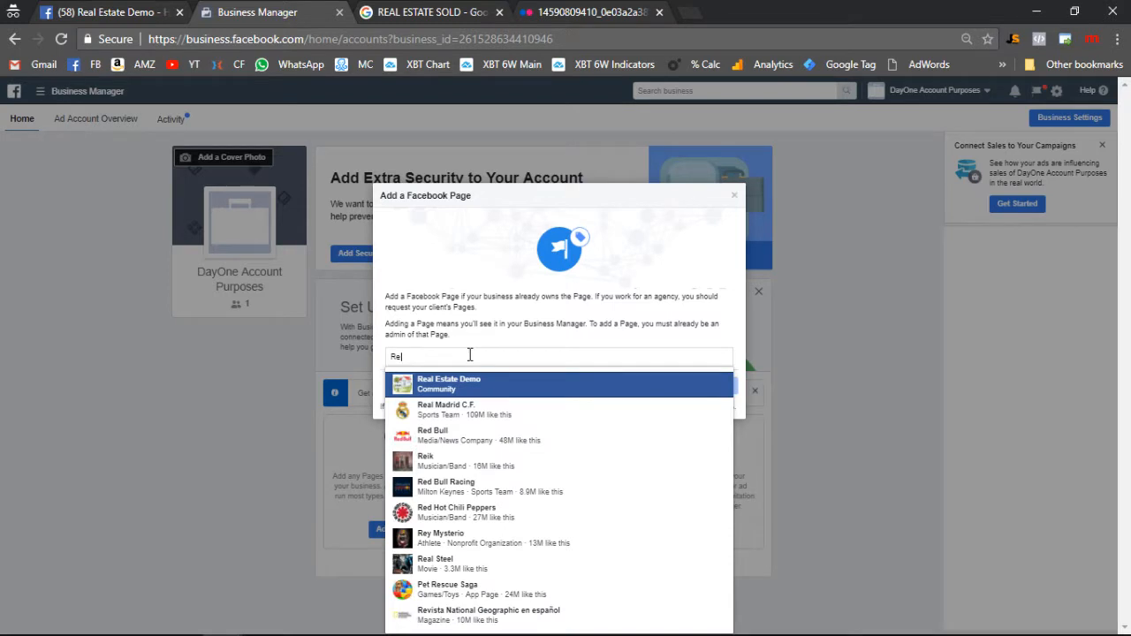
left_click(506, 385)
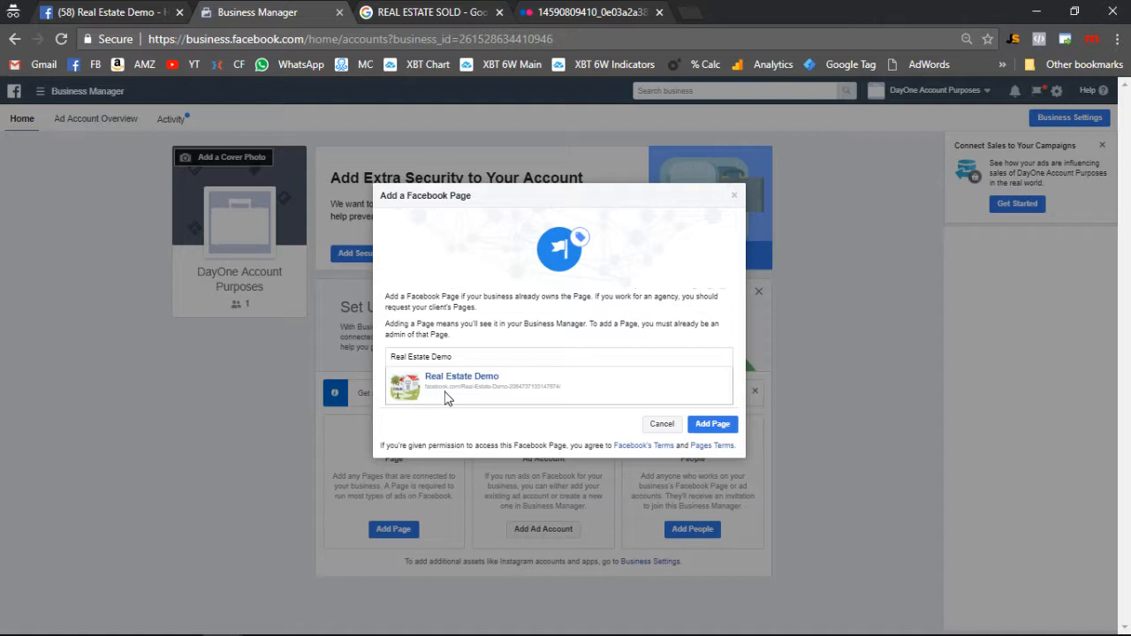
Confirm adding the Real Estate Demo Page and close the confirmation
left_click(95, 13)
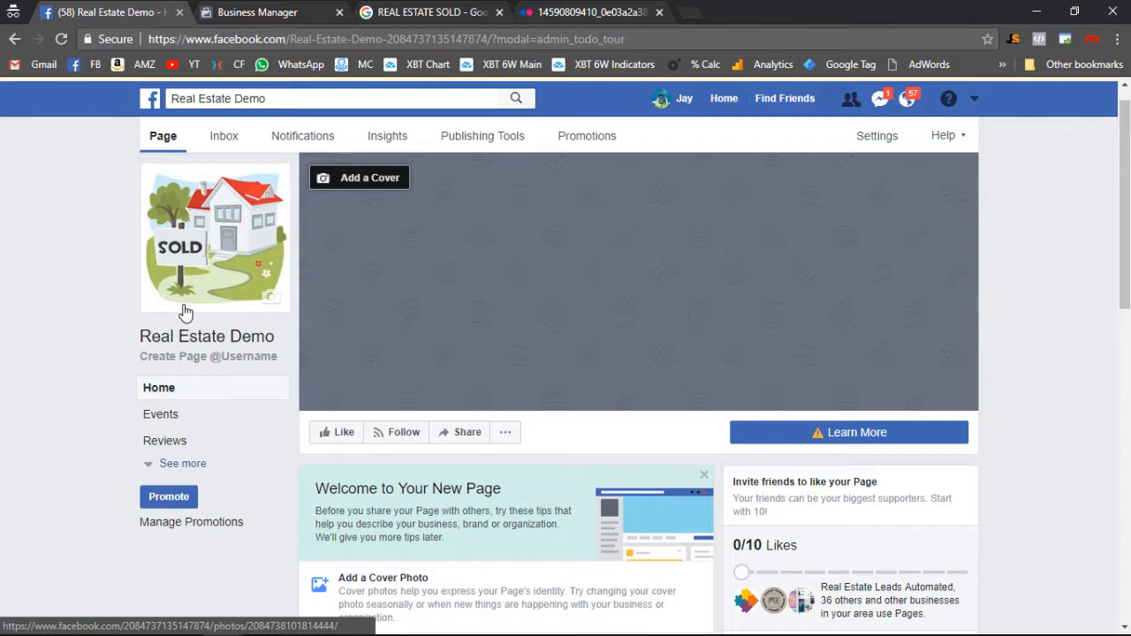
left_click(252, 11)
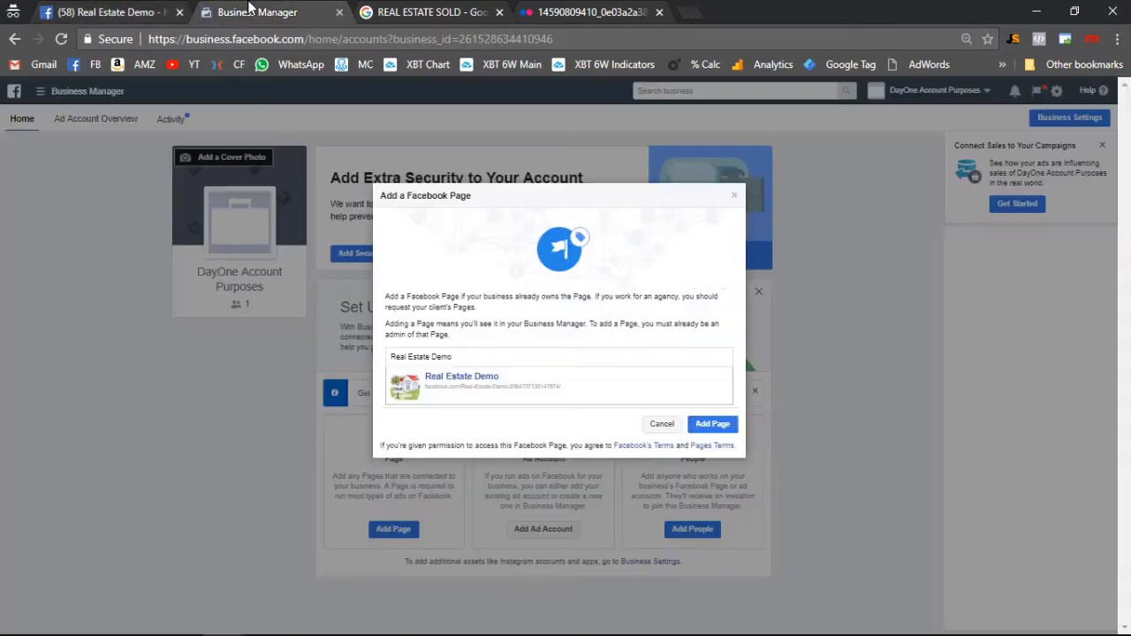
left_click(719, 431)
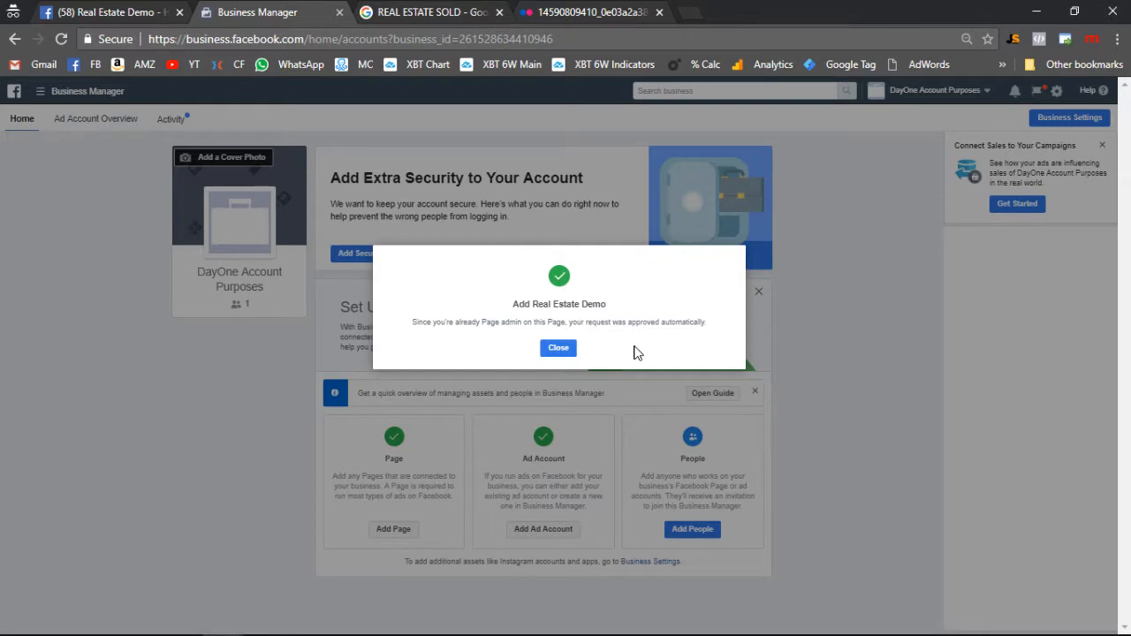
left_click(557, 350)
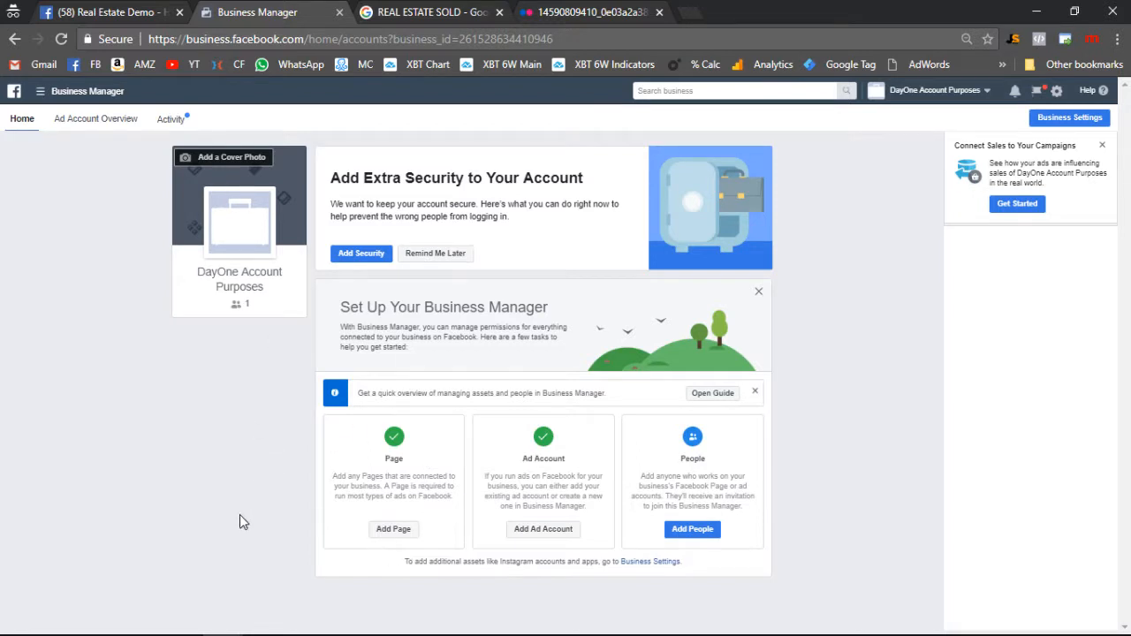
Create a Facebook pixel from the Pixels section of Events Manager, keeping the default pixel name
left_click(41, 97)
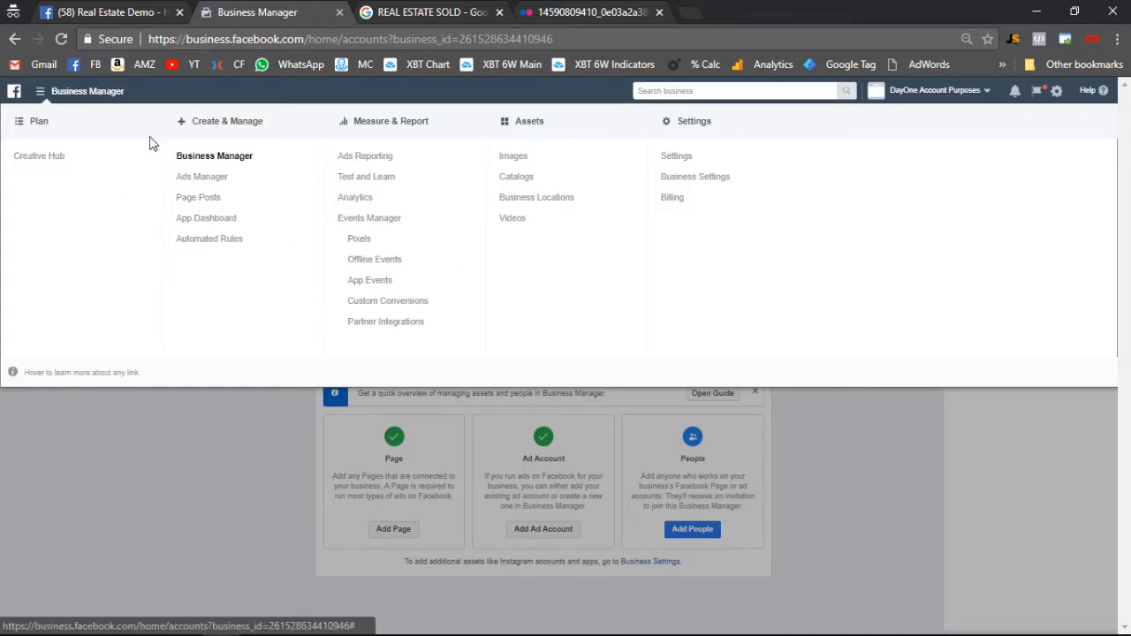
left_click(130, 490)
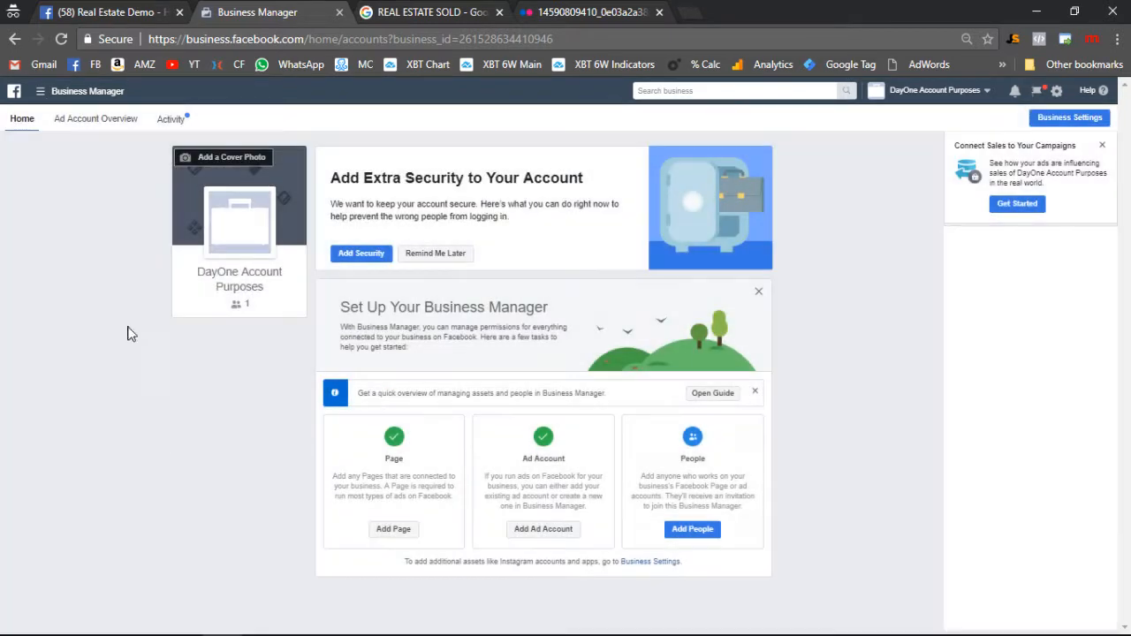
left_click(40, 95)
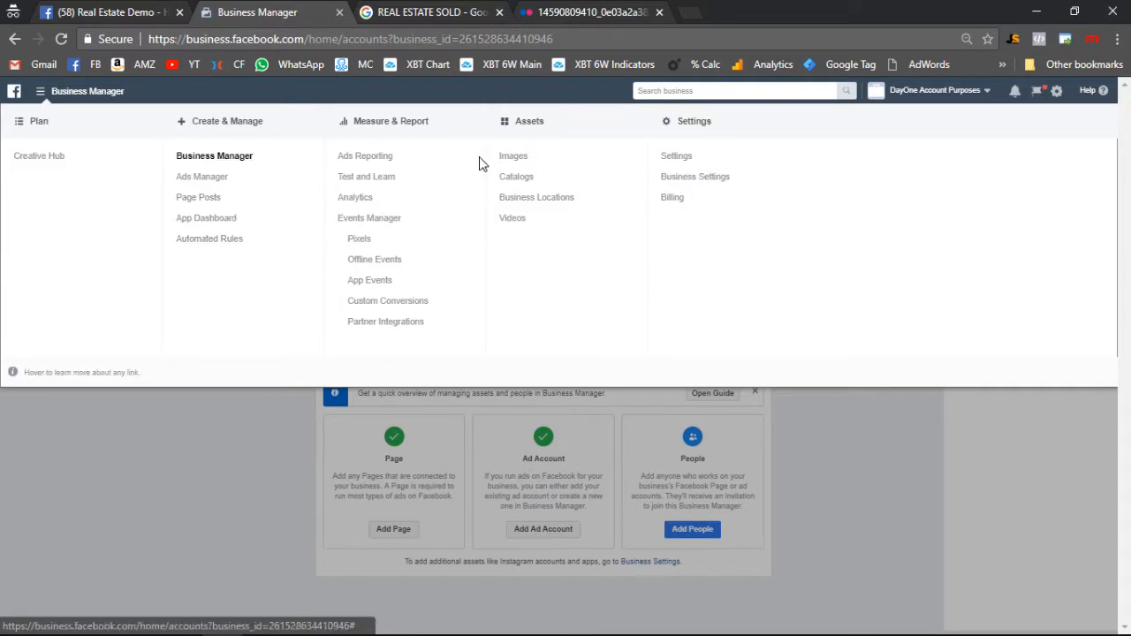
left_click(366, 245)
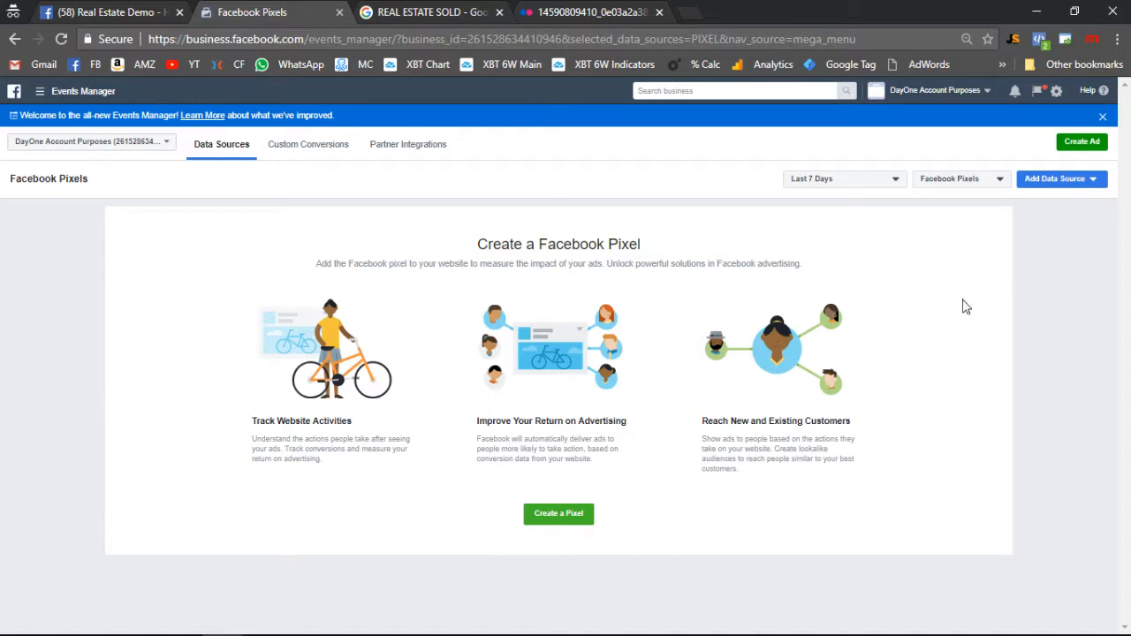
left_click(557, 514)
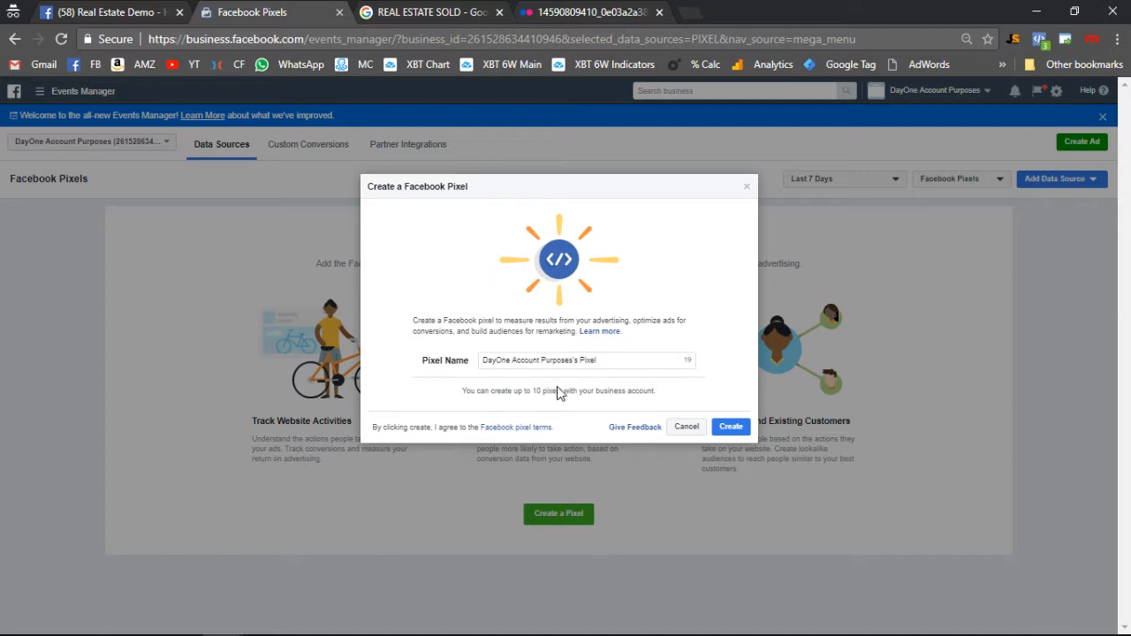
left_click_drag(462, 389, 662, 391)
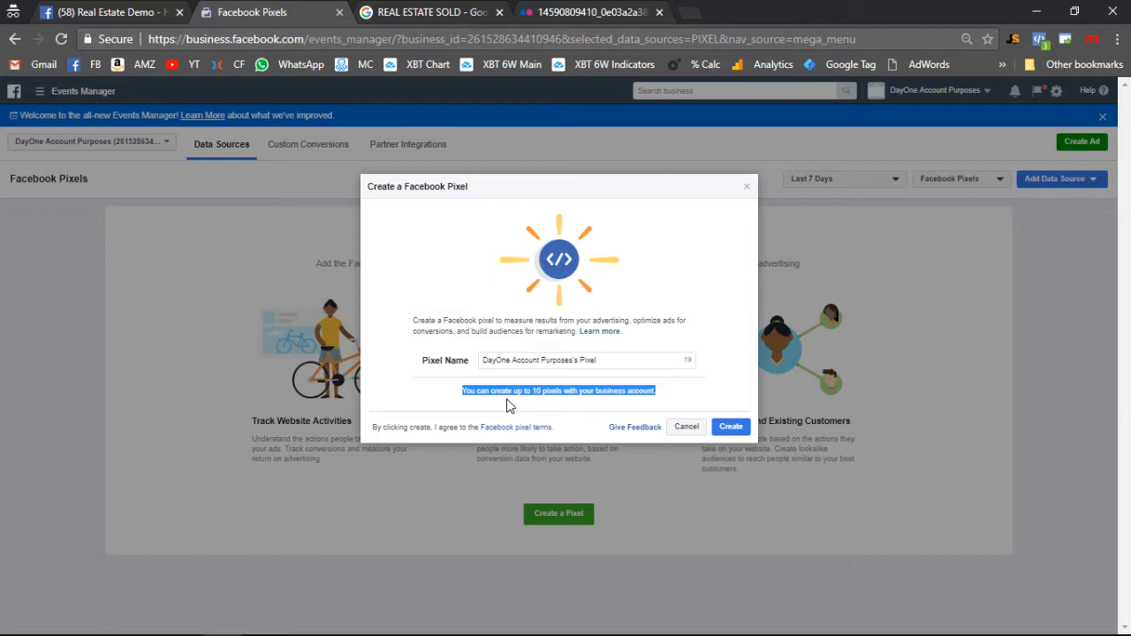
left_click(440, 393)
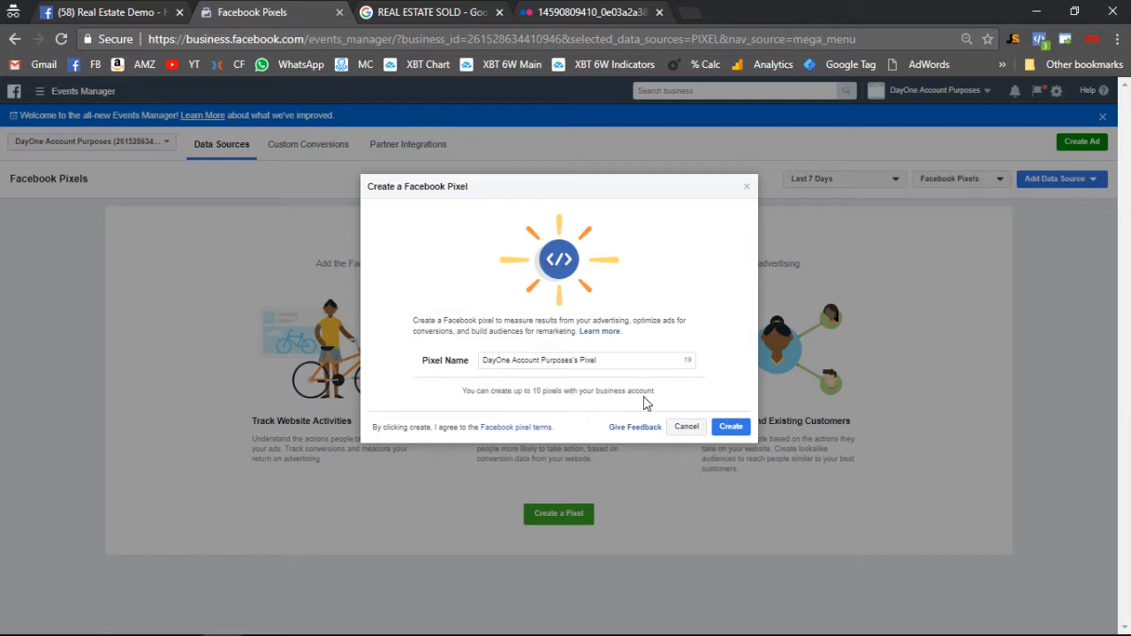
left_click_drag(532, 391, 563, 393)
left_click(734, 430)
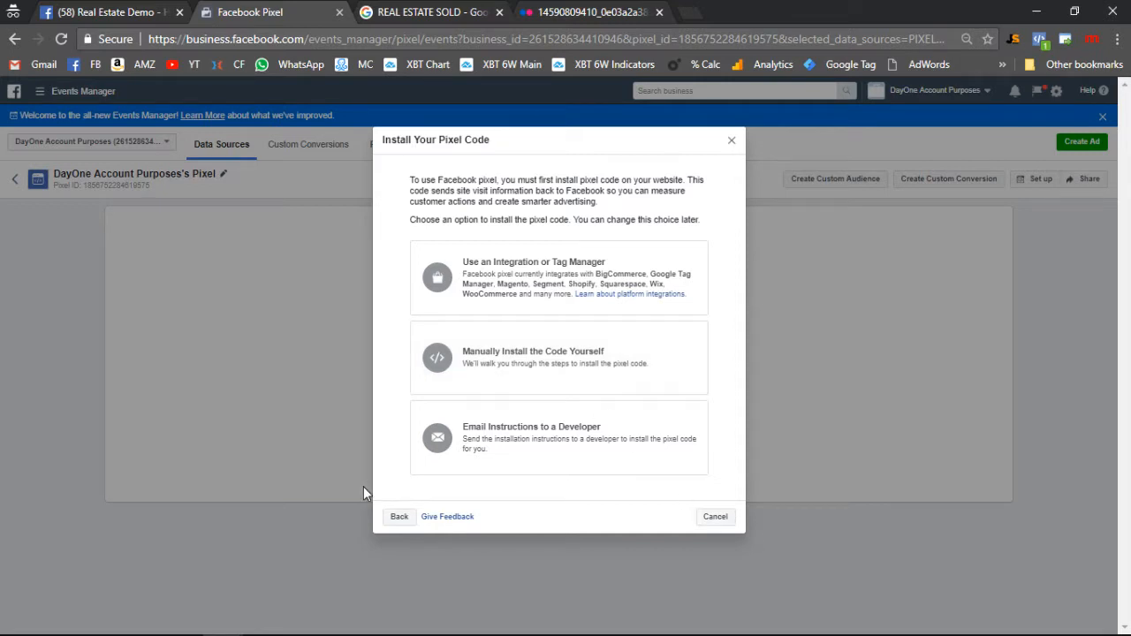
Close the pixel code installation dialog and open Ads Manager
left_click(731, 142)
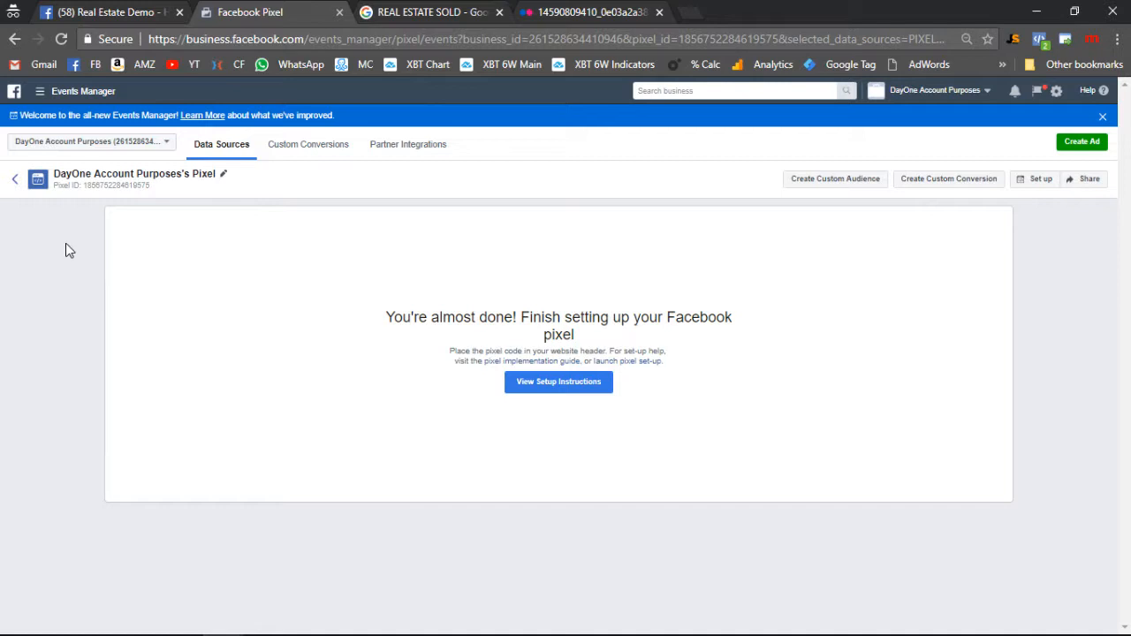
left_click(44, 94)
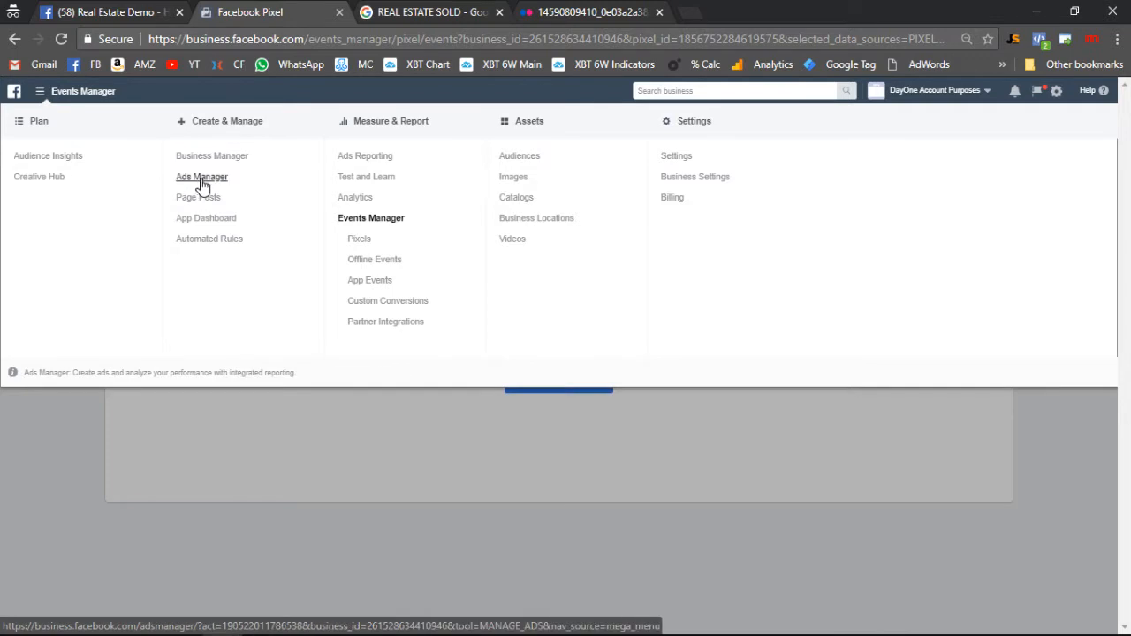
left_click(62, 408)
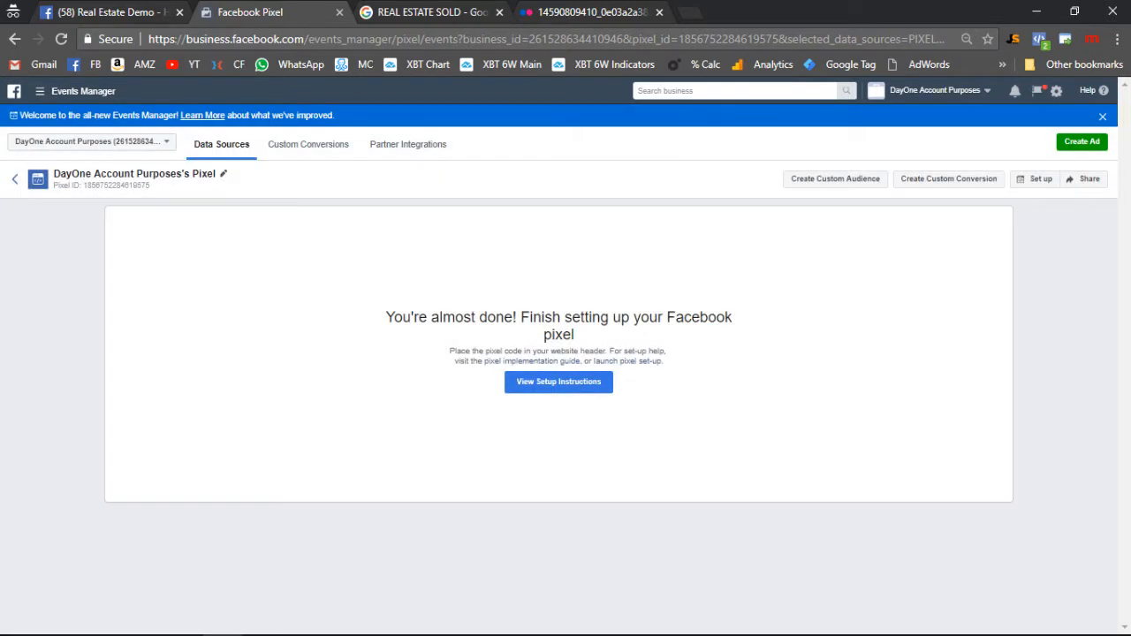
left_click(38, 97)
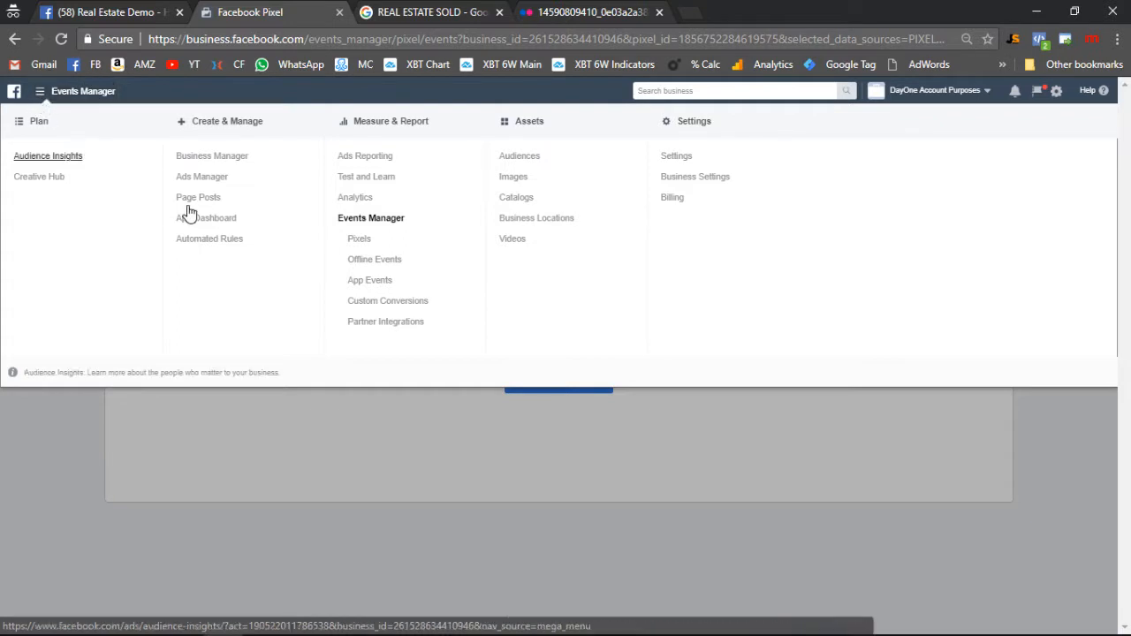
left_click(201, 178)
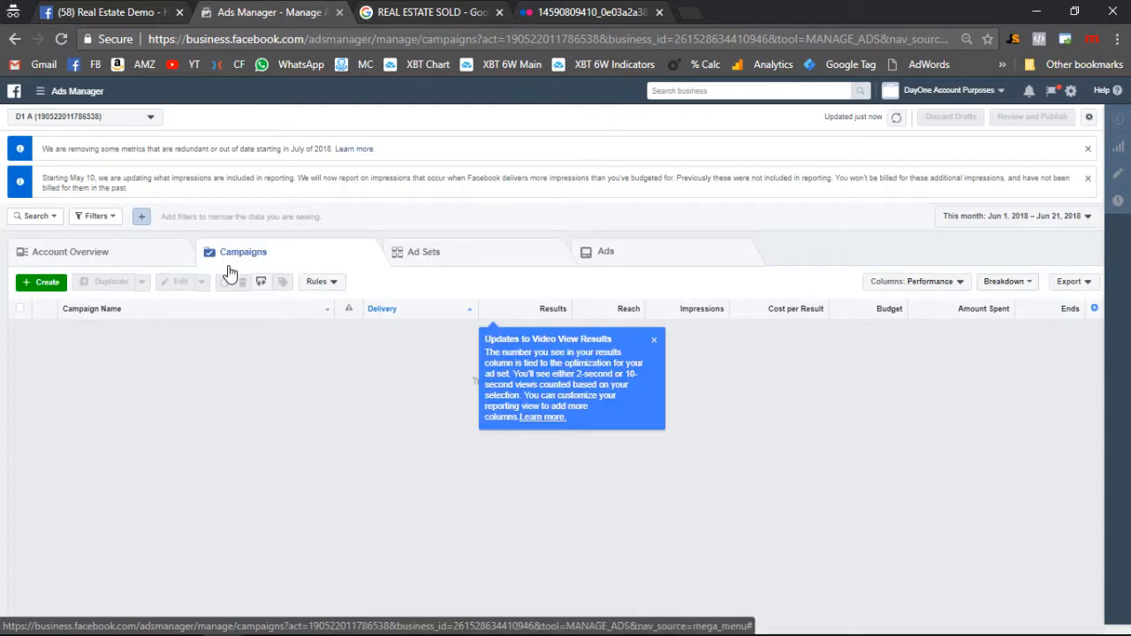
Browse through the Real Estate Demo Page's feed and sidebar
left_click(102, 13)
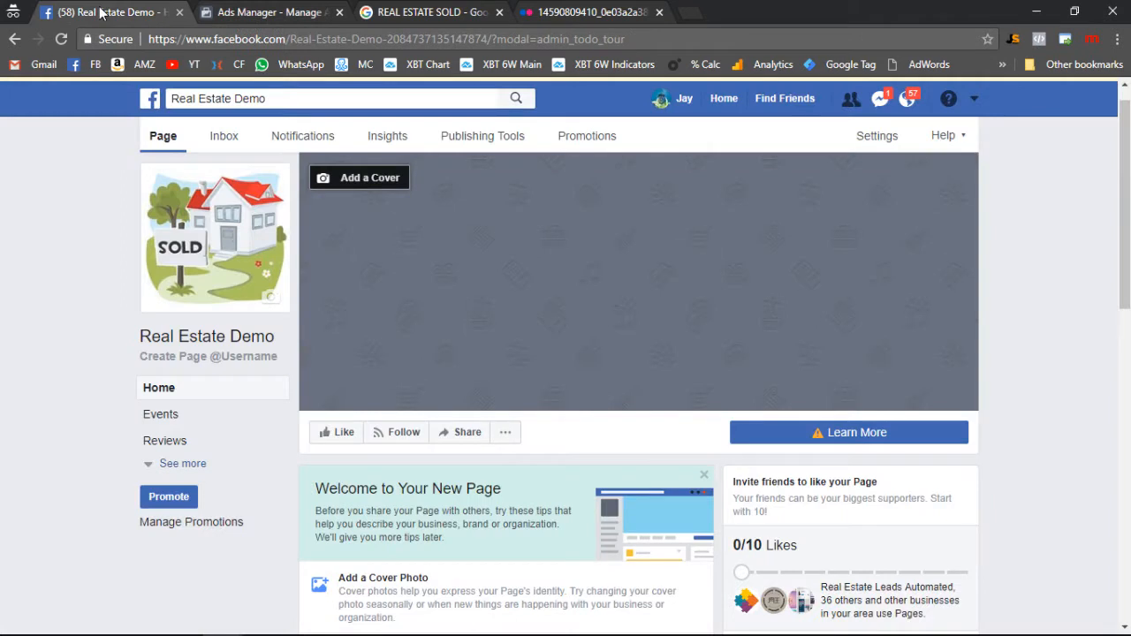
scroll(308, 362, "down", 5)
scroll(309, 362, "up", 4)
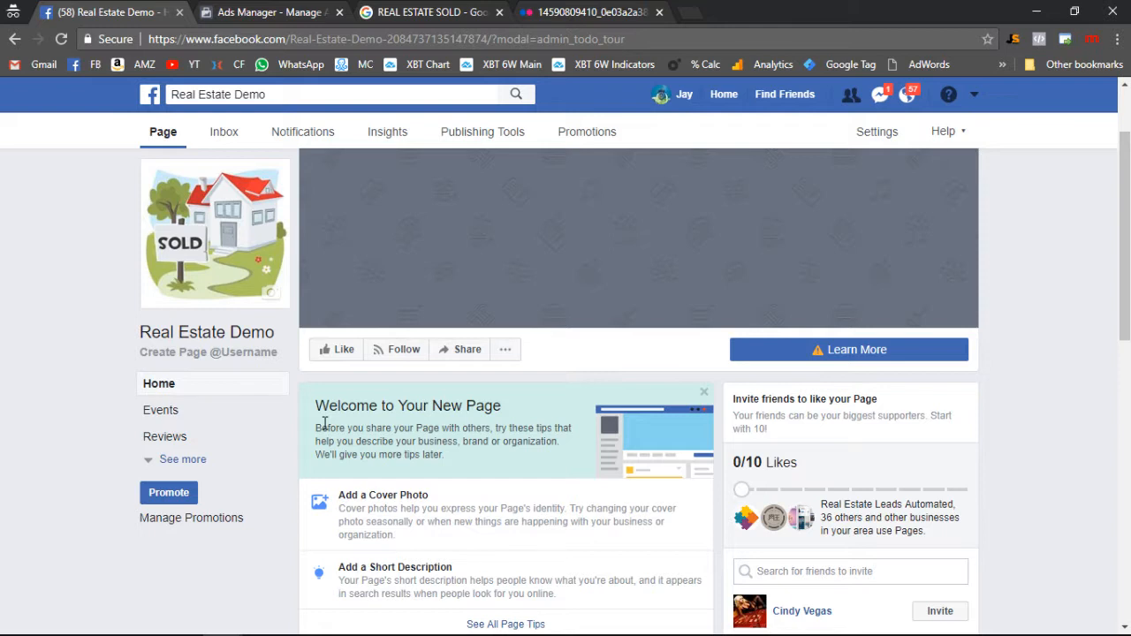
scroll(343, 409, "down", 2)
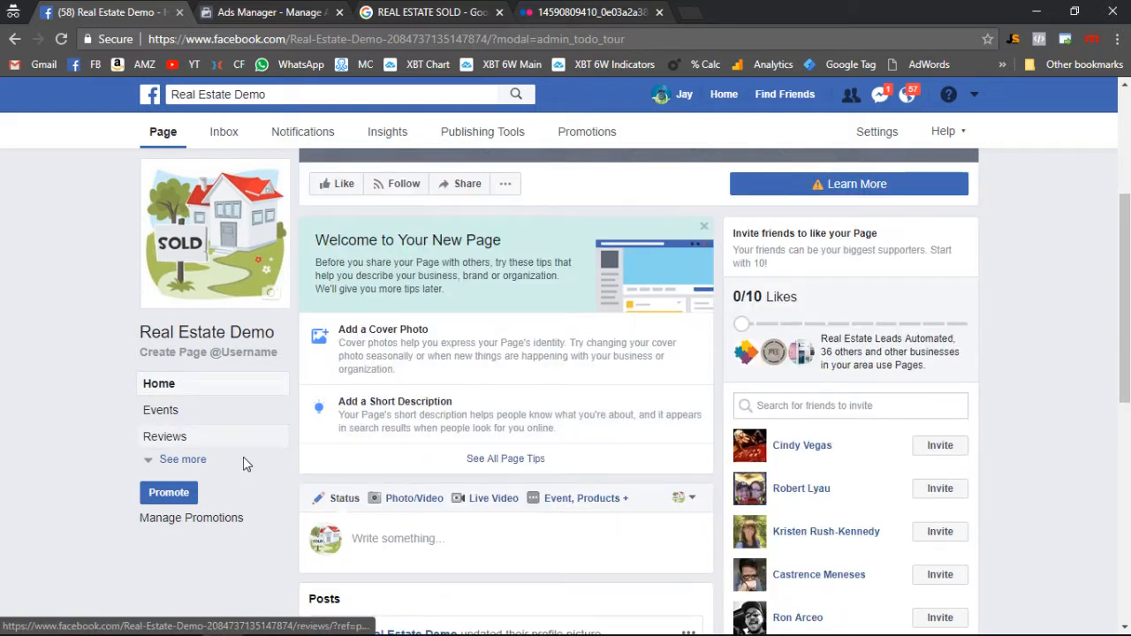
scroll(243, 457, "down", 3)
scroll(243, 457, "down", 2)
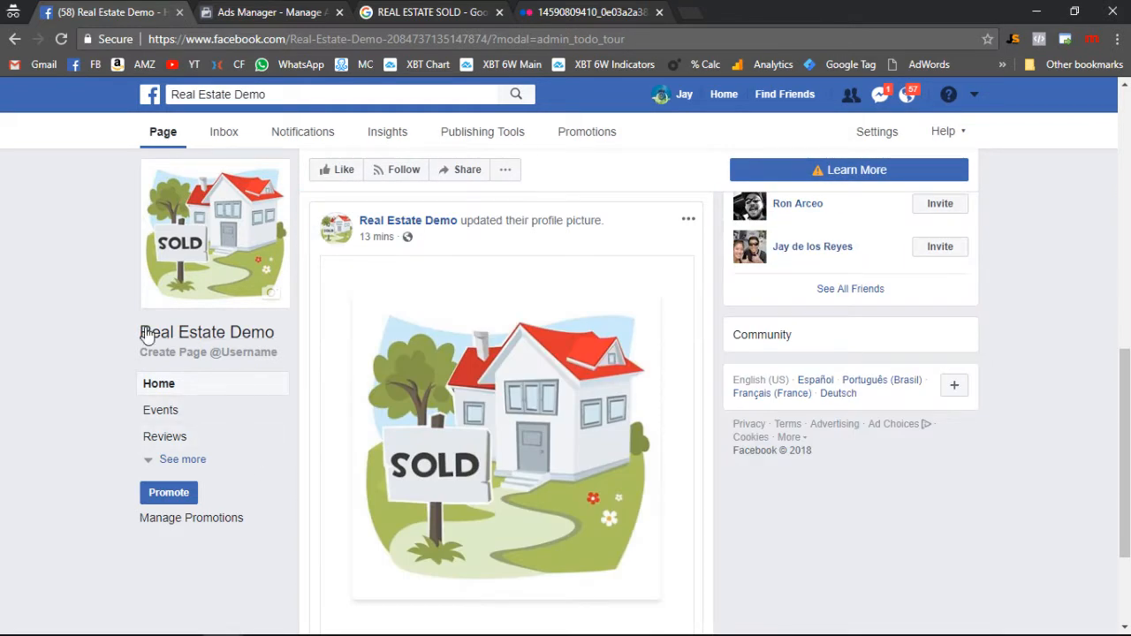
scroll(144, 330, "down", 2)
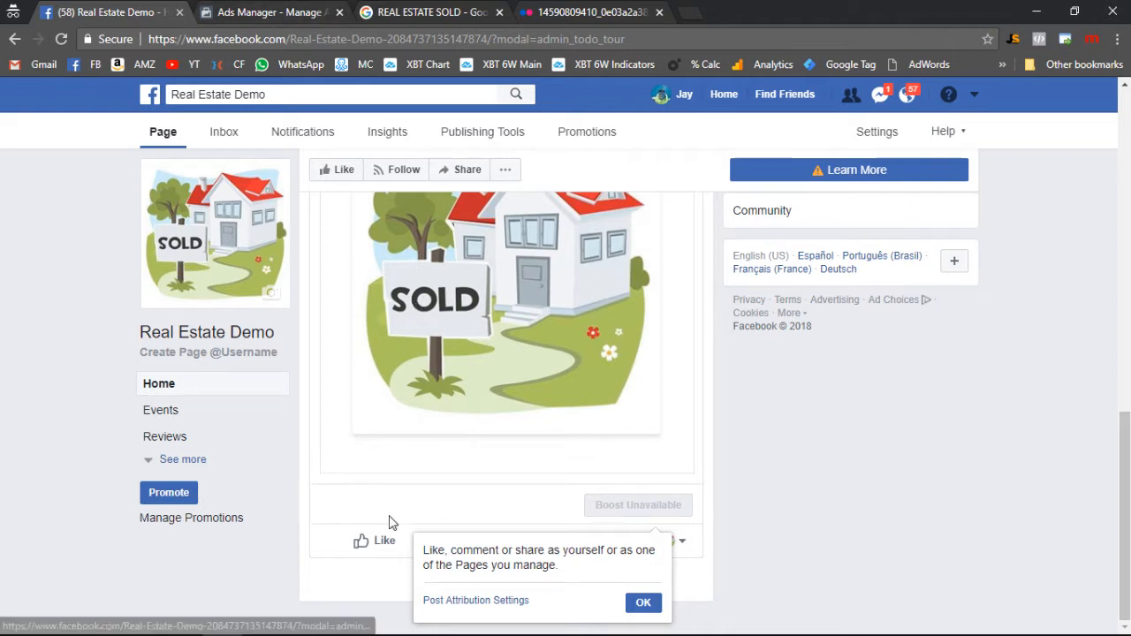
scroll(399, 495, "up", 3)
scroll(398, 459, "up", 4)
scroll(397, 450, "down", 3)
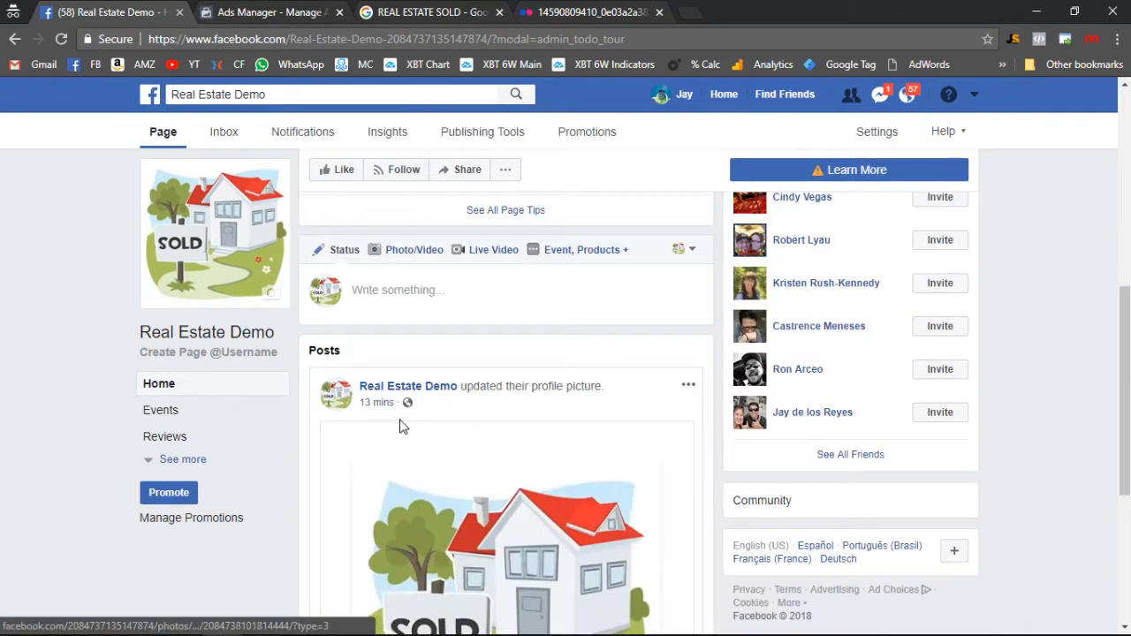
Publish a post reading "Hello" on the Real Estate Demo Page and dismiss the tips that follow
left_click(427, 305)
type("Hello")
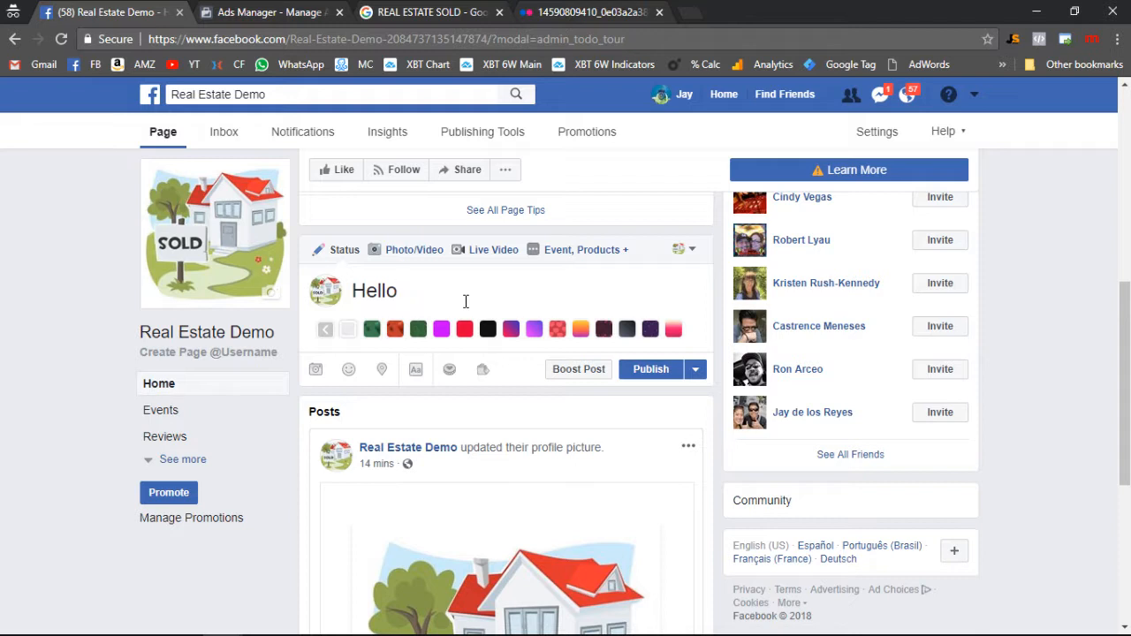
left_click(654, 371)
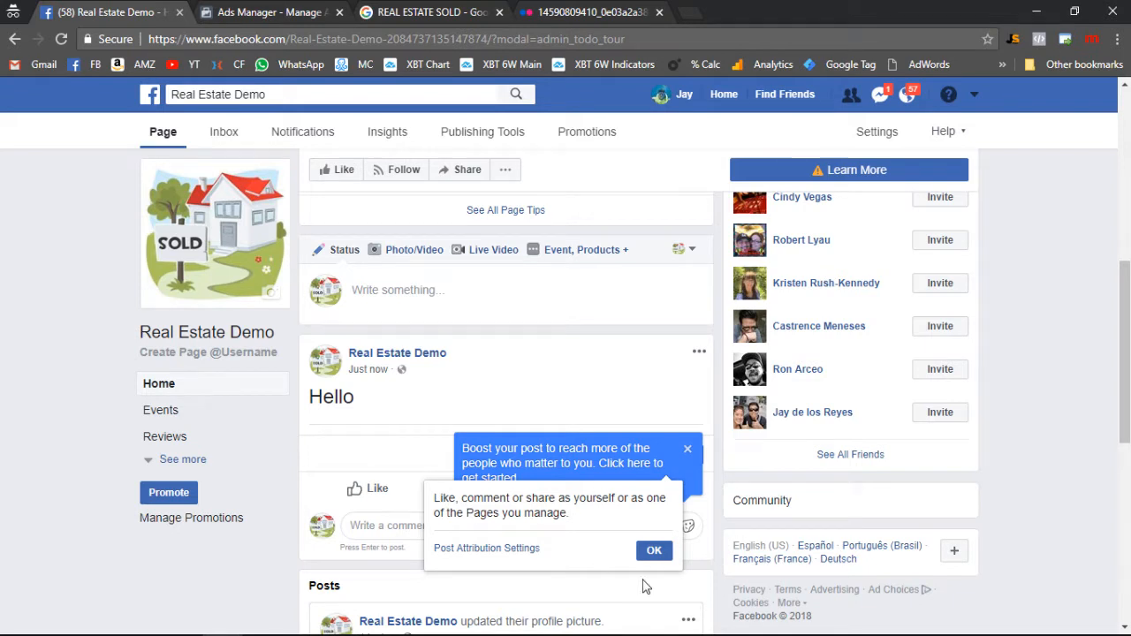
left_click(652, 550)
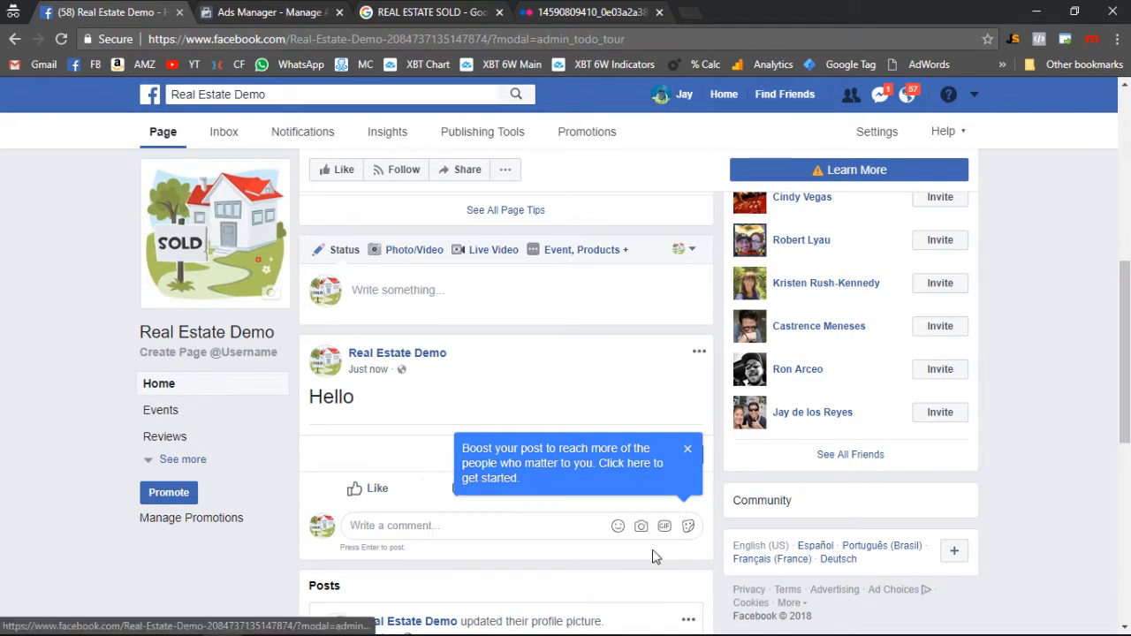
left_click(687, 452)
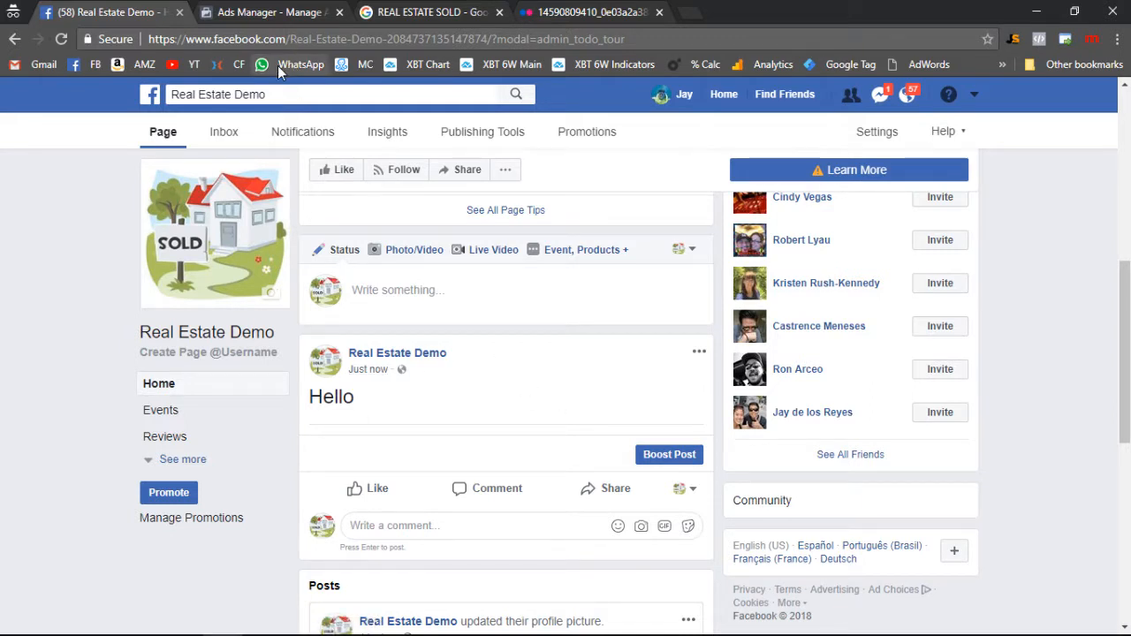
In Ads Manager, quick-create a campaign, ad set and ad all named Demo and save them as a draft
left_click(265, 12)
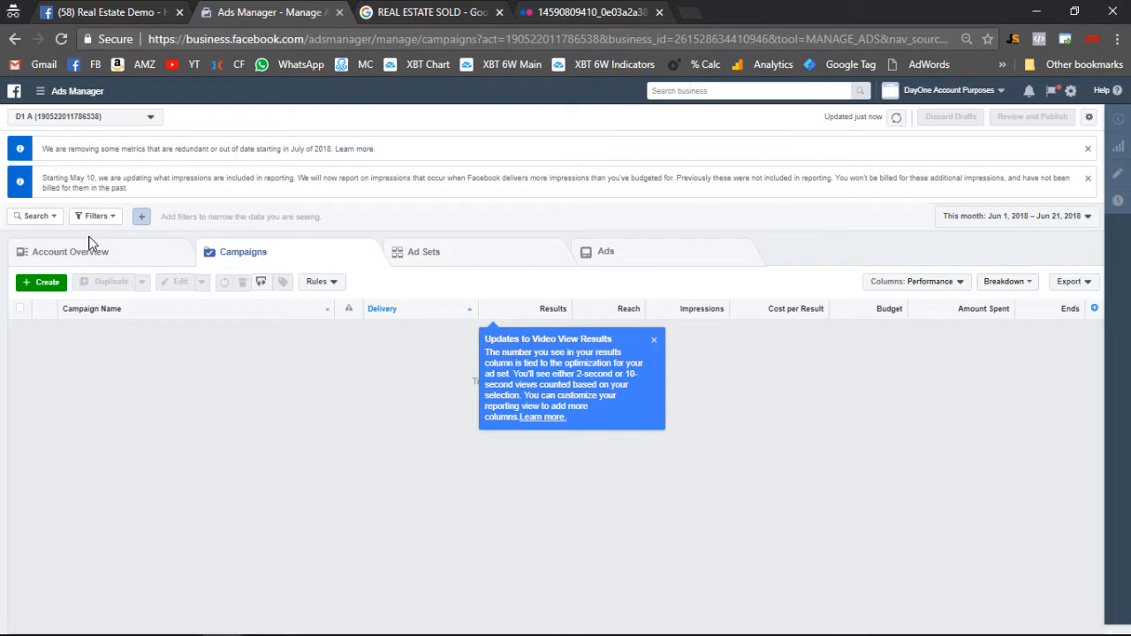
left_click(37, 283)
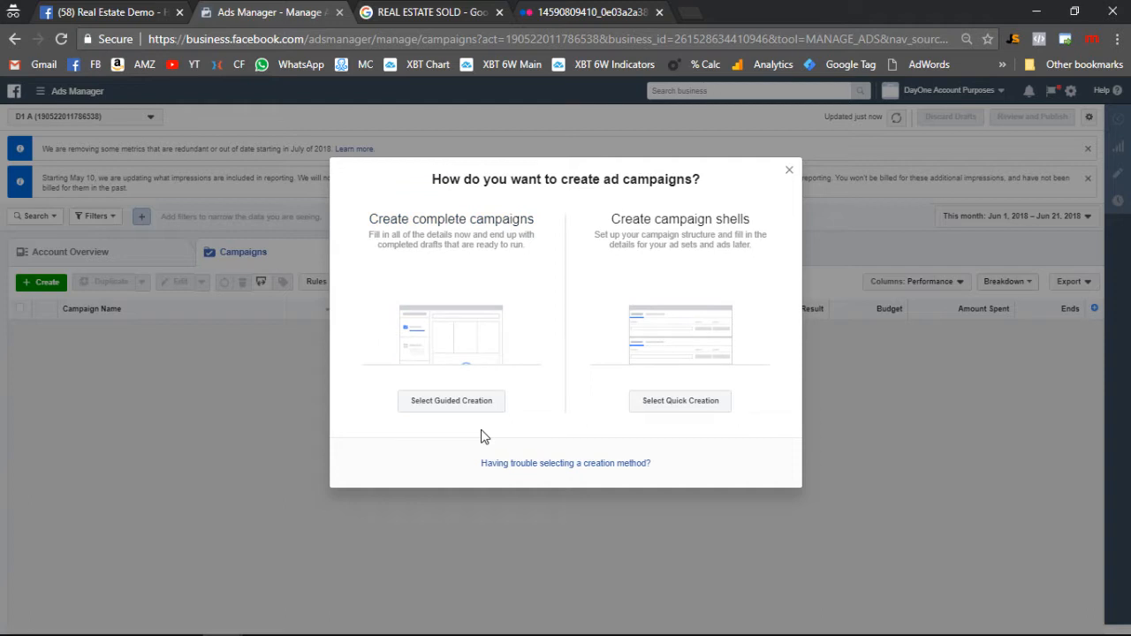
left_click(680, 400)
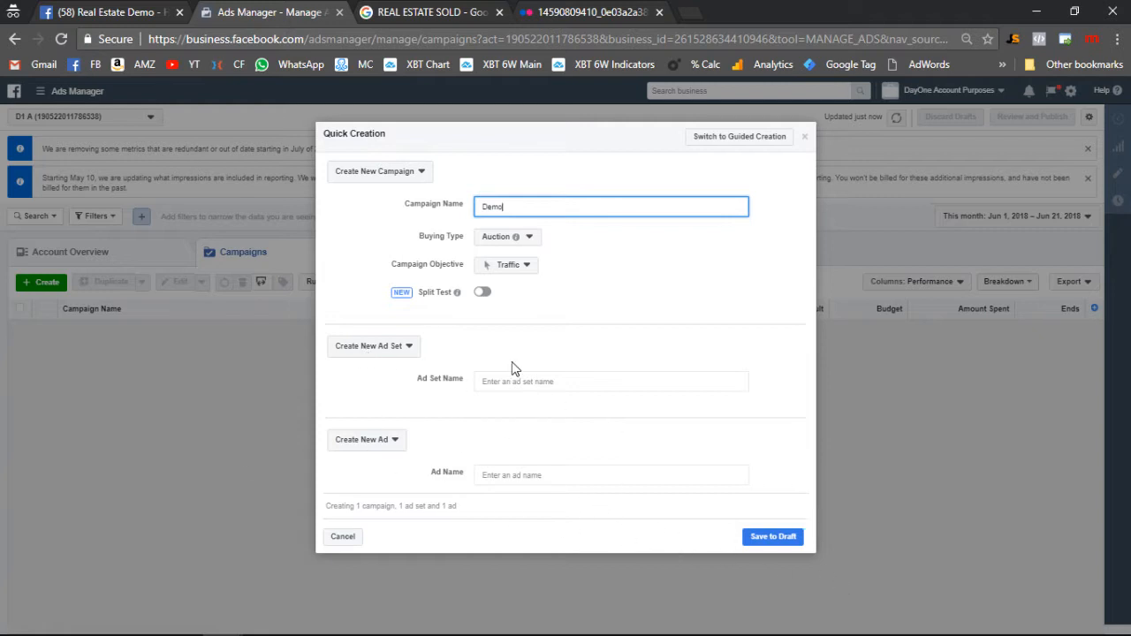
left_click_drag(531, 206, 329, 184)
key("ctrl+c")
left_click(537, 377)
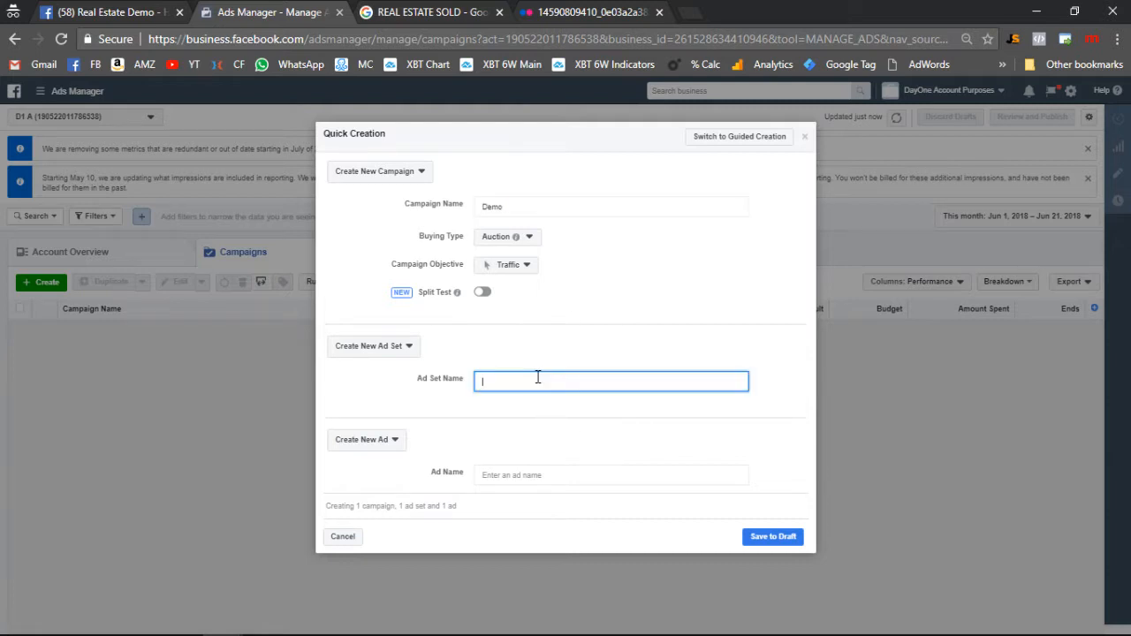
key("ctrl+v")
left_click(517, 477)
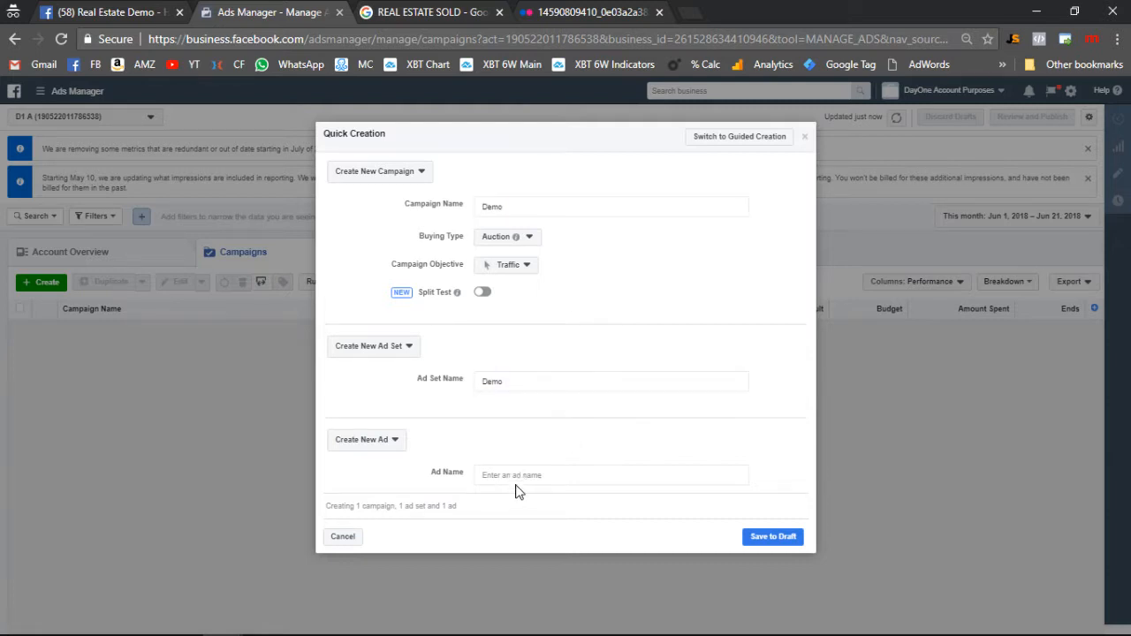
left_click(771, 537)
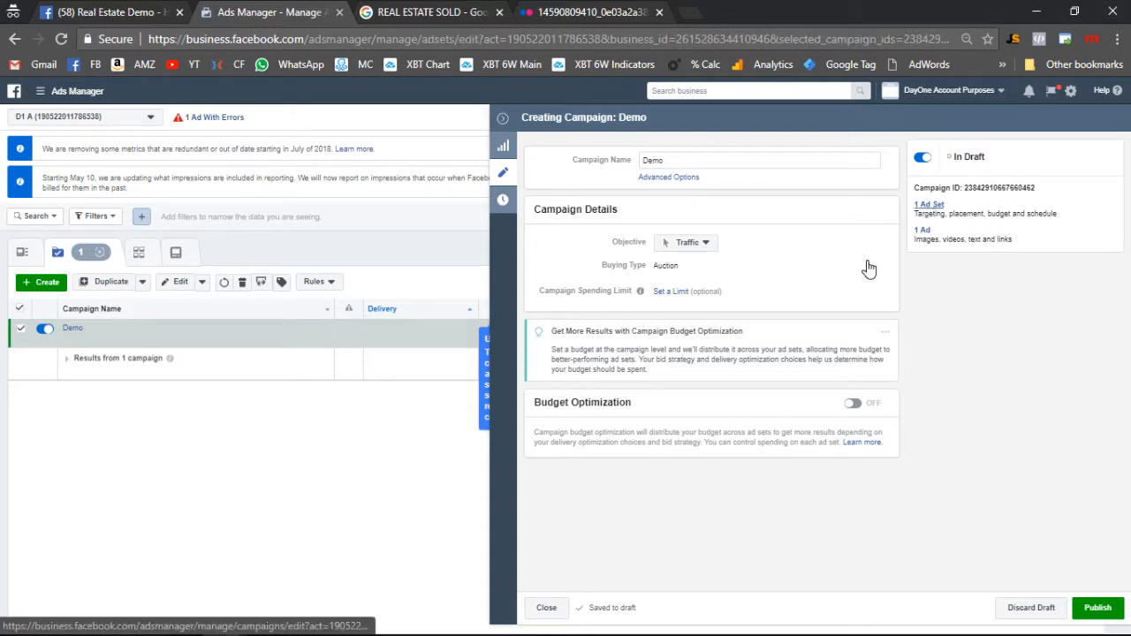
Open the Demo ad set and review its traffic, budget, audience and placement settings
left_click(928, 206)
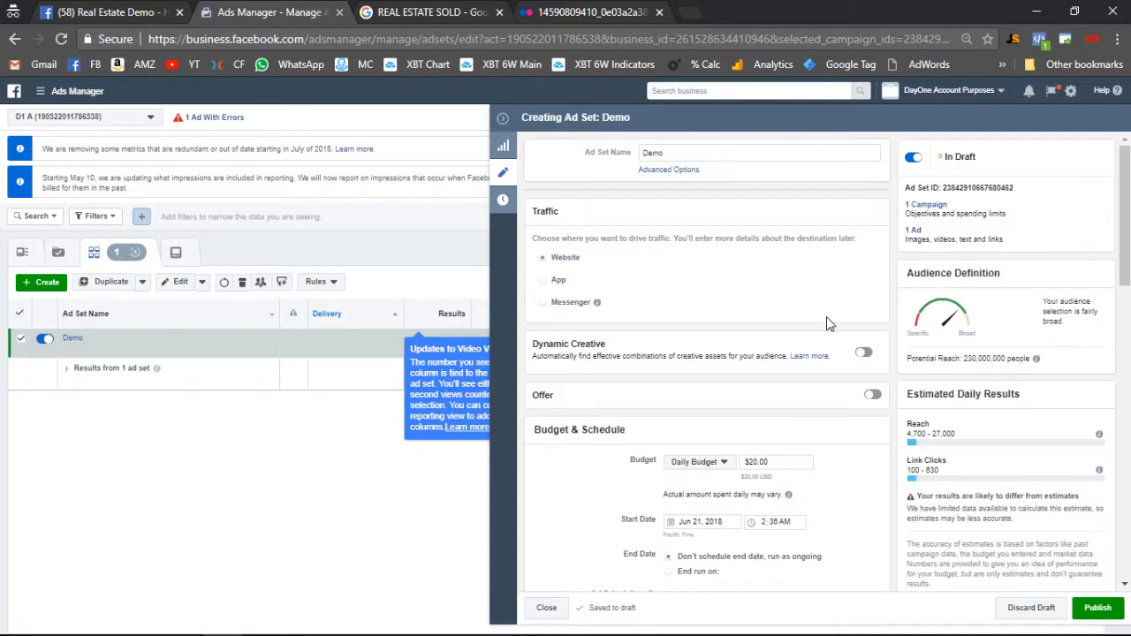
scroll(826, 320, "down", 4)
scroll(903, 443, "down", 3)
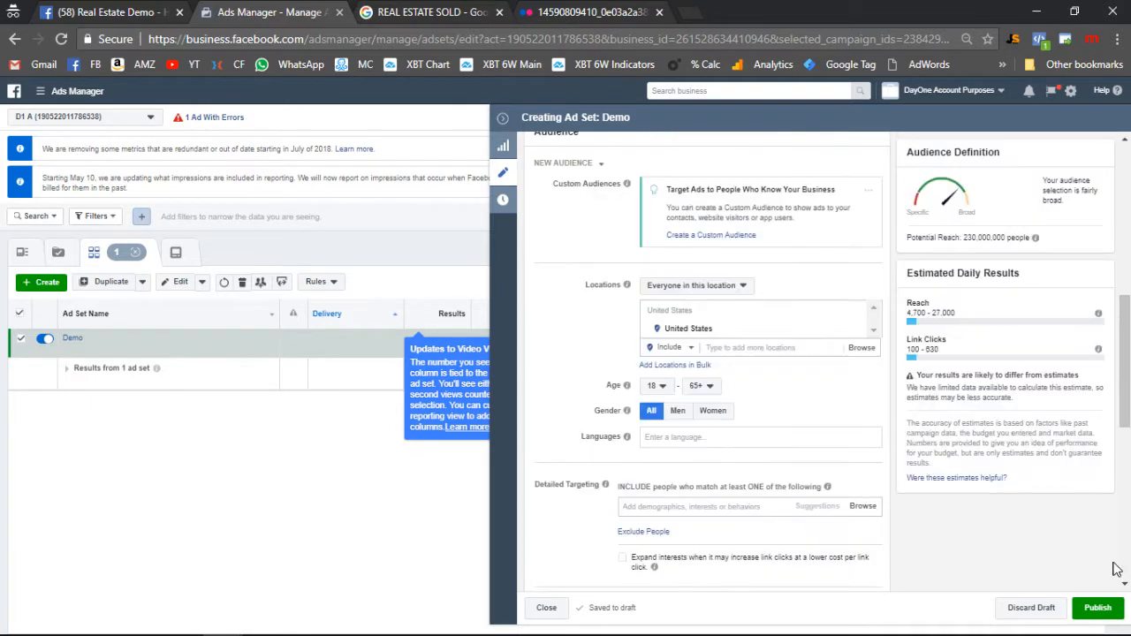
scroll(883, 512, "down", 5)
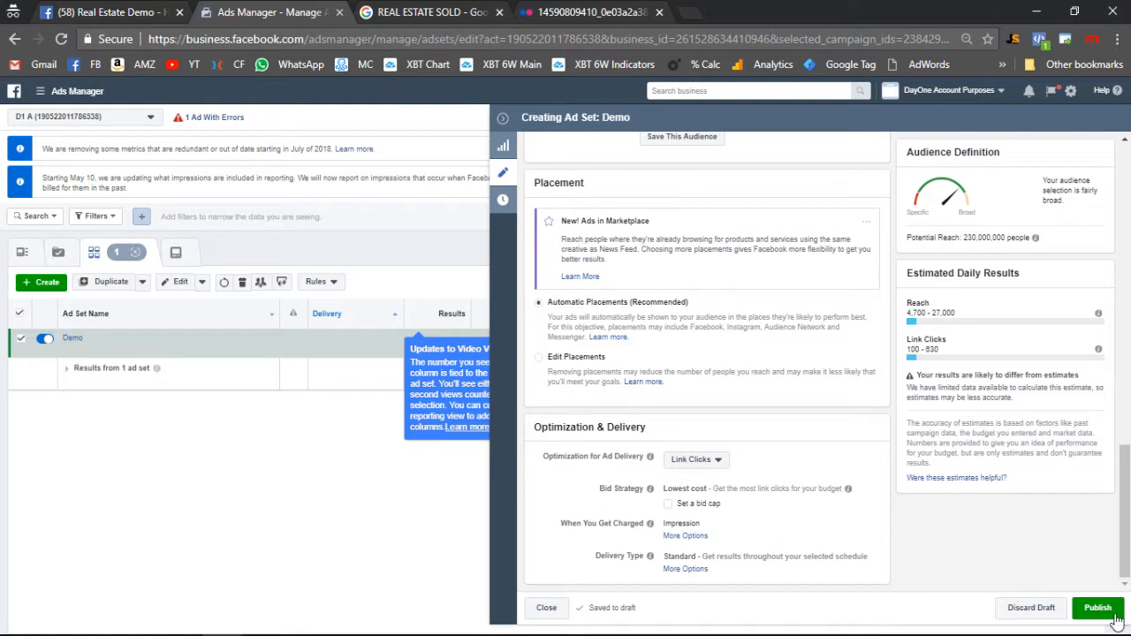
scroll(905, 449, "up", 4)
scroll(905, 449, "up", 4)
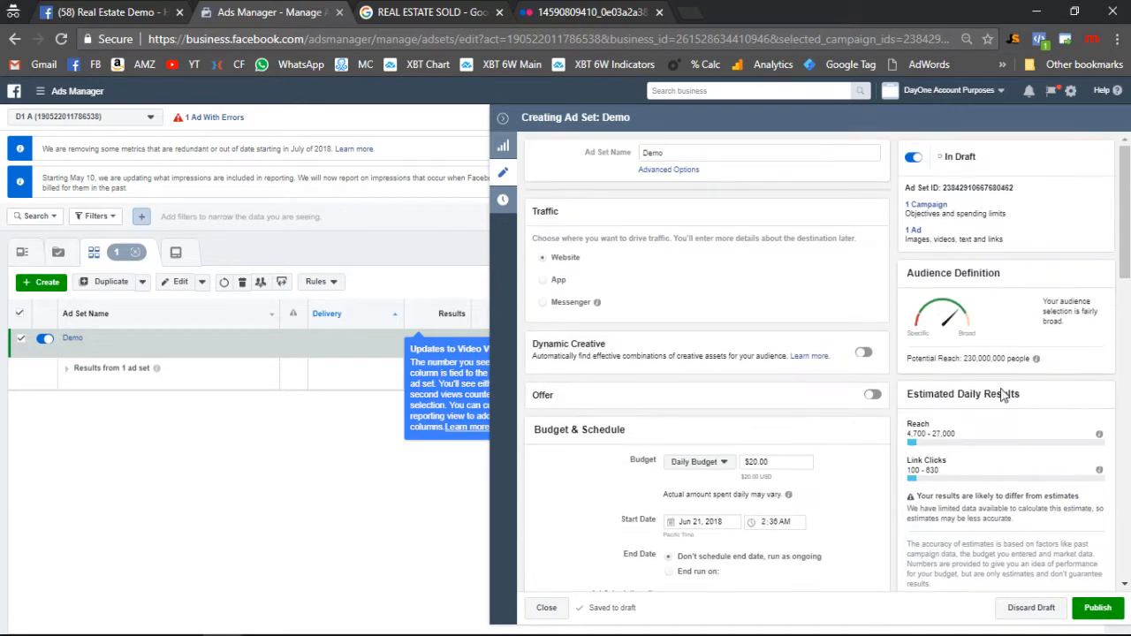
Open the Demo ad's settings and compare them with the Page's Hello post
left_click(917, 234)
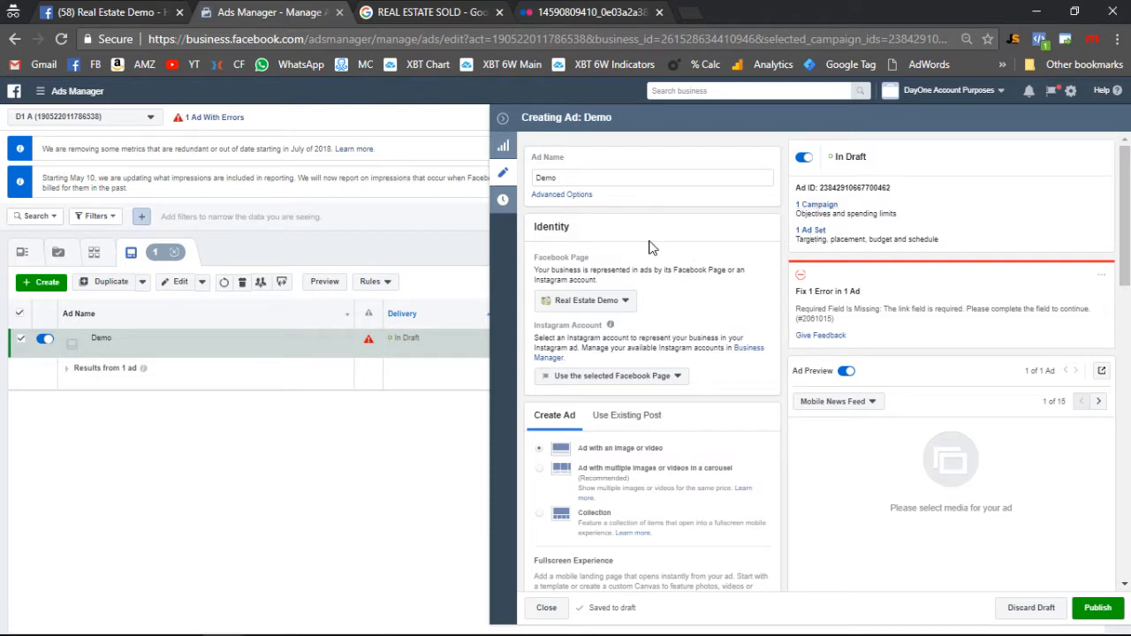
scroll(594, 407, "down", 2)
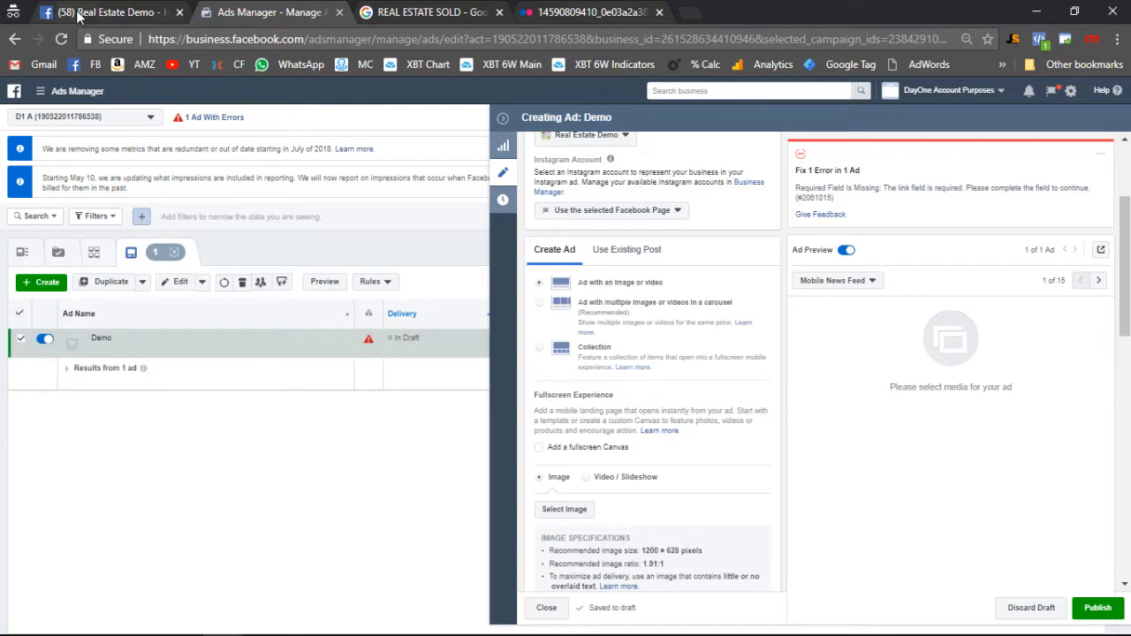
key("ctrl+shift+Tab")
scroll(491, 424, "down", 2)
scroll(481, 420, "up", 3)
scroll(478, 411, "down", 1)
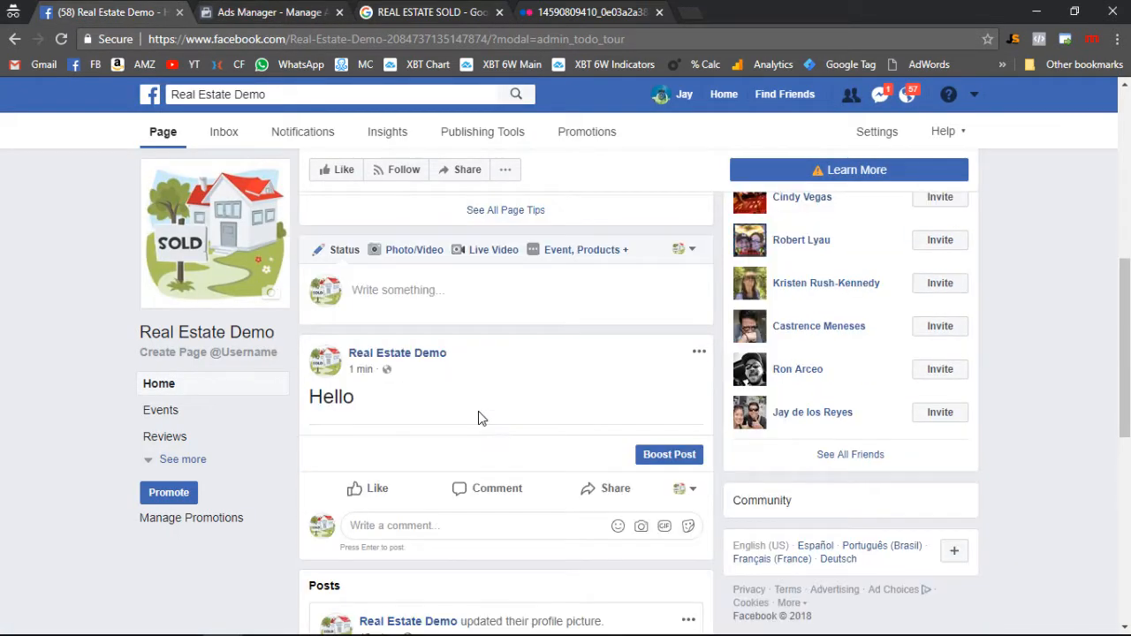
left_click(284, 12)
scroll(742, 332, "up", 2)
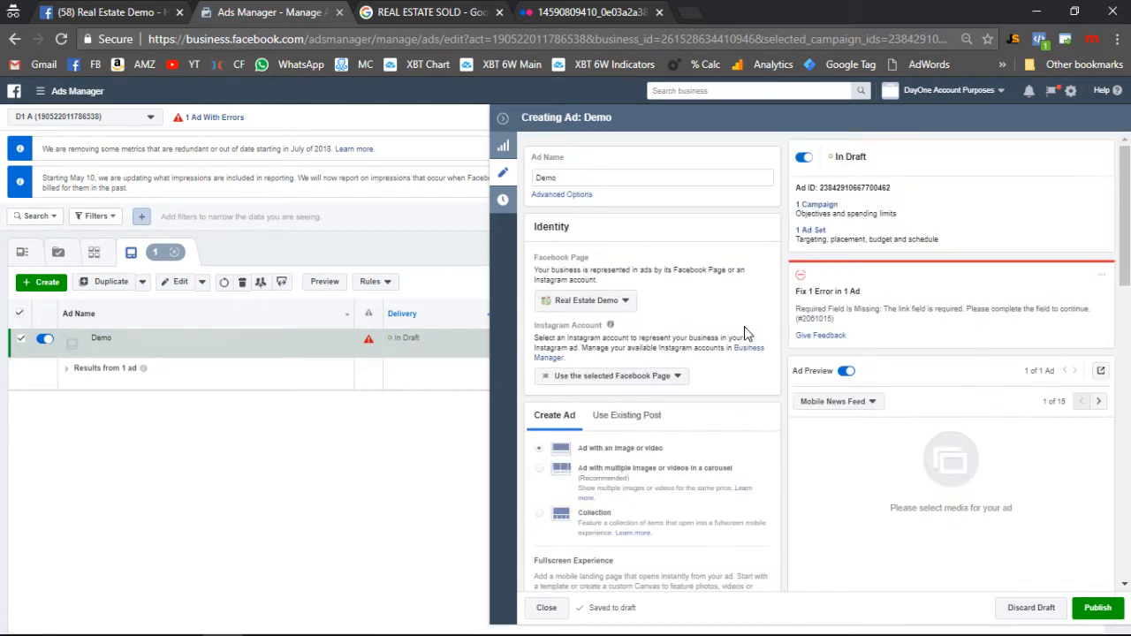
Move from the Demo campaign to its ad set and look through the ad set's budget and audience
left_click(819, 209)
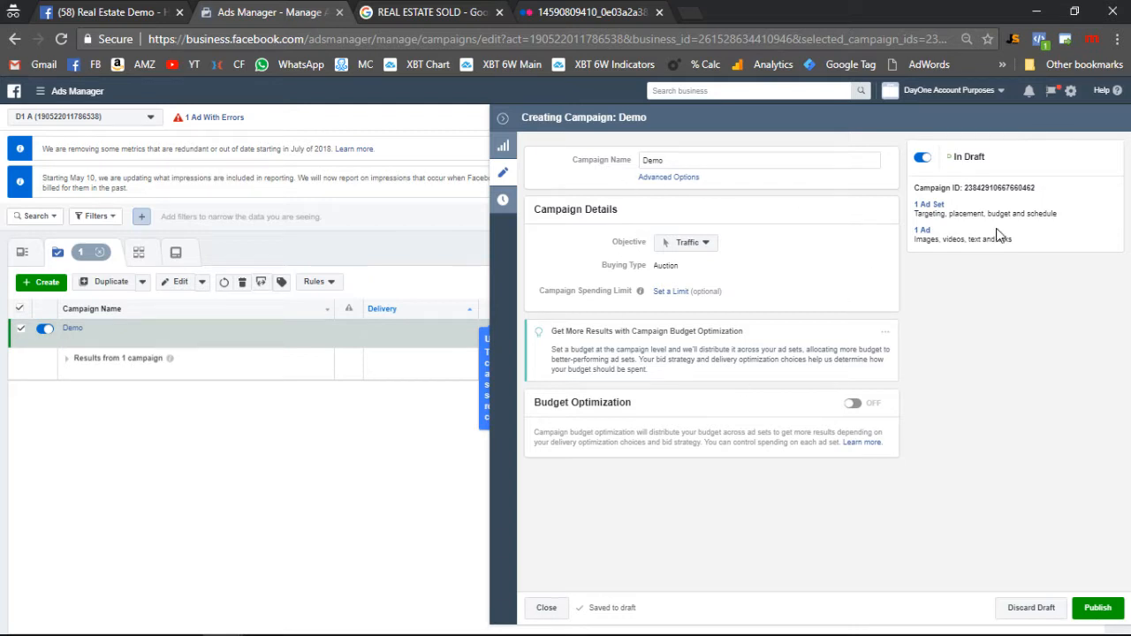
left_click(926, 210)
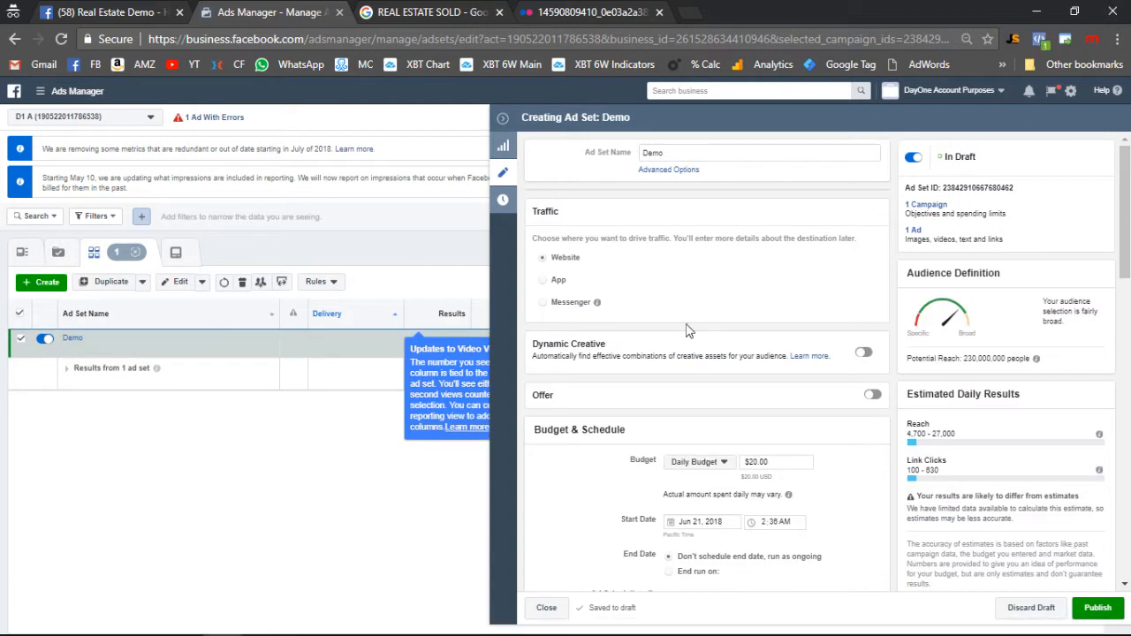
scroll(693, 344, "down", 5)
scroll(707, 361, "up", 3)
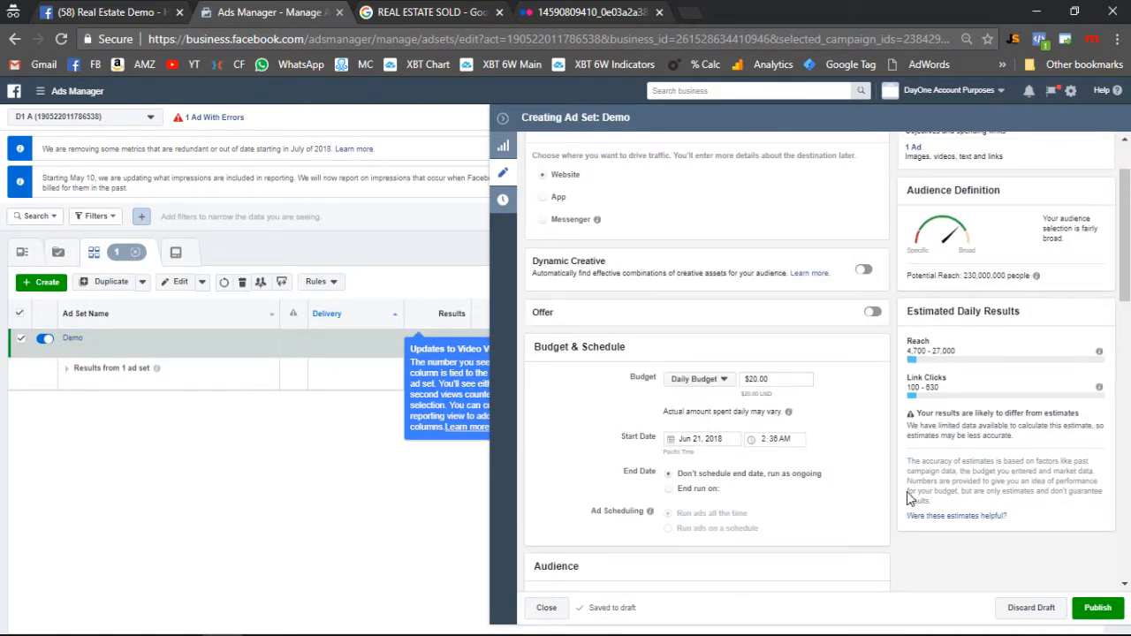
scroll(716, 411, "down", 5)
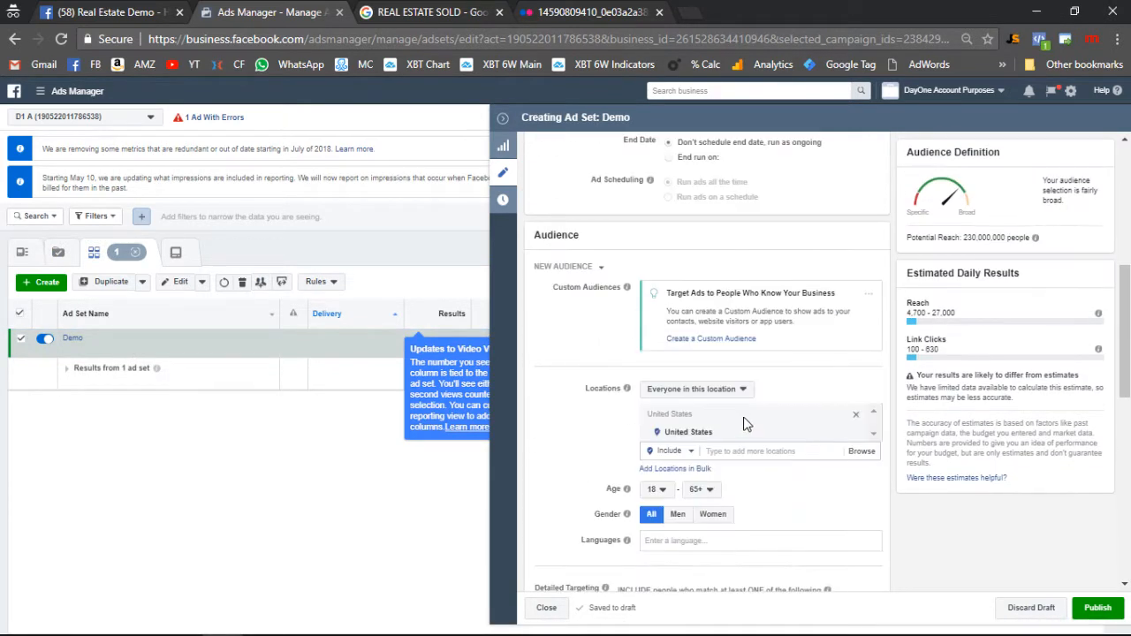
scroll(848, 398, "down", 8)
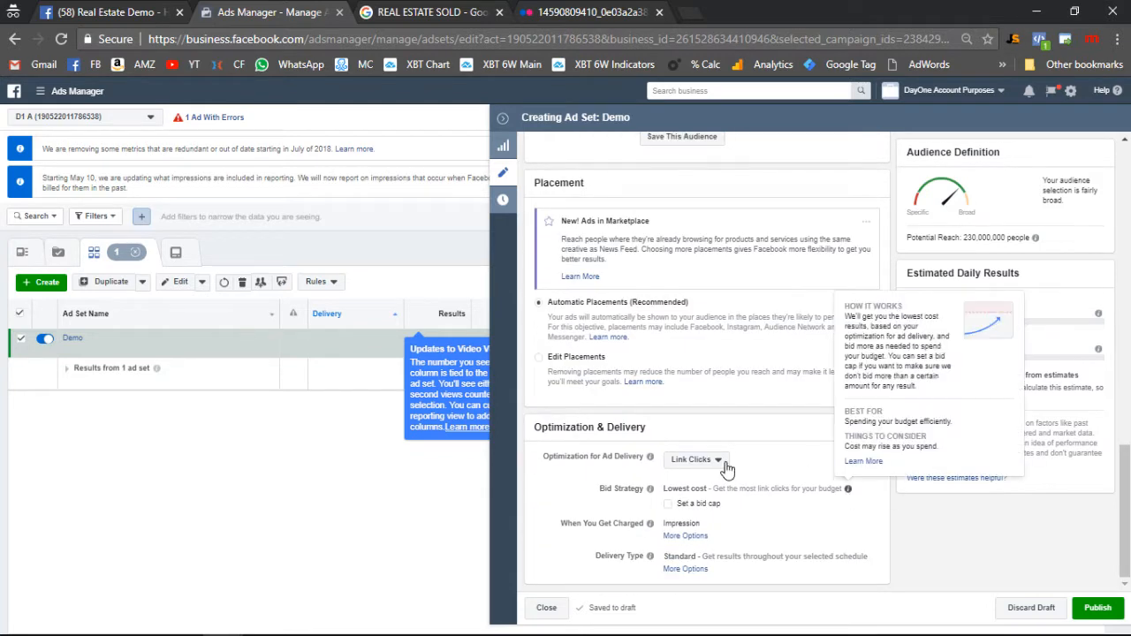
scroll(806, 485, "up", 10)
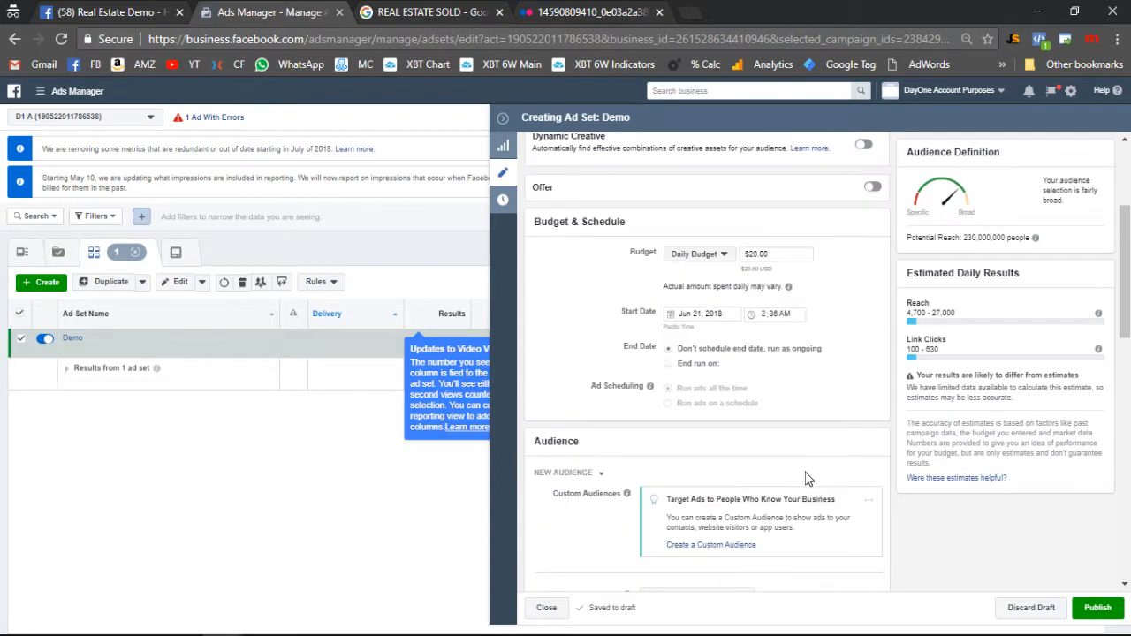
scroll(806, 480, "up", 3)
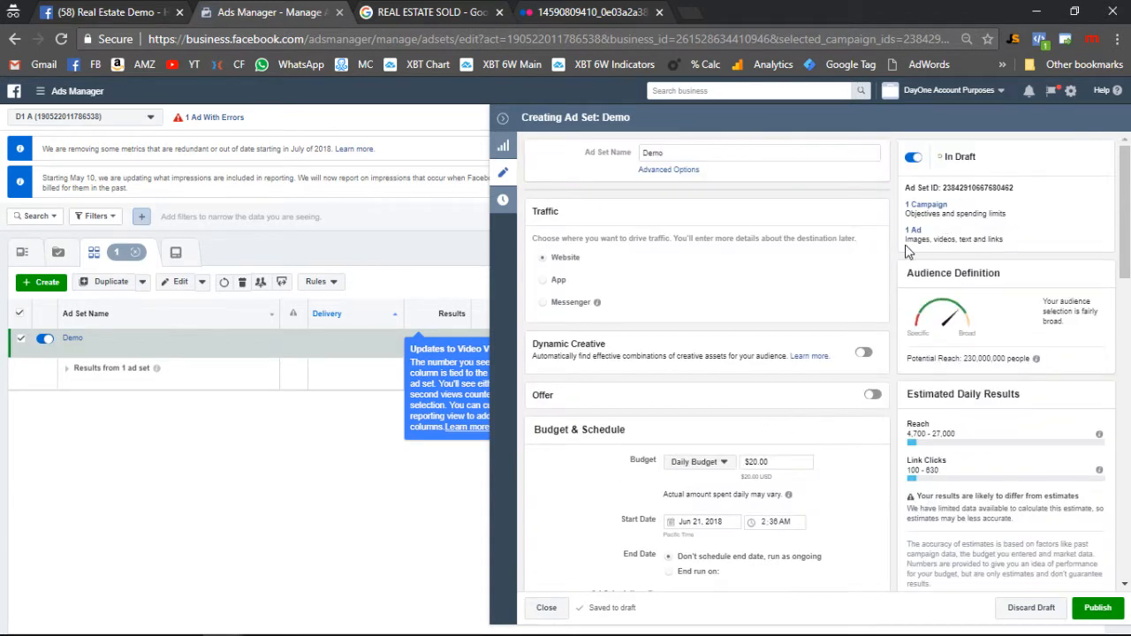
In the Demo ad, switch to using an existing post and select the Real Estate Demo Page
left_click(911, 232)
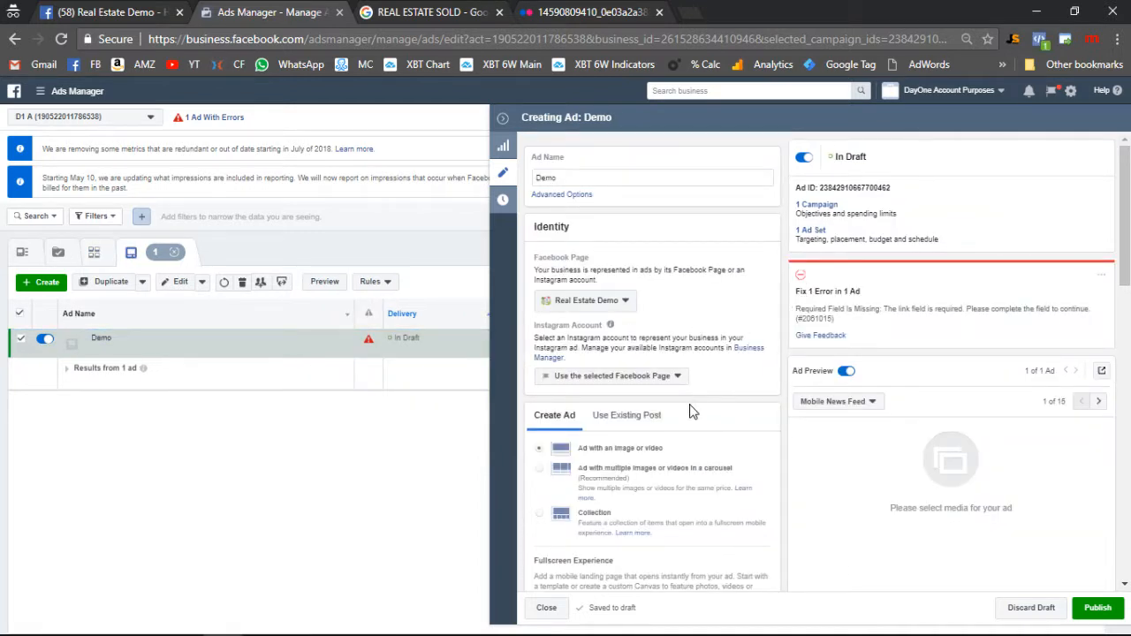
scroll(667, 409, "down", 3)
scroll(667, 409, "up", 3)
scroll(606, 379, "down", 1)
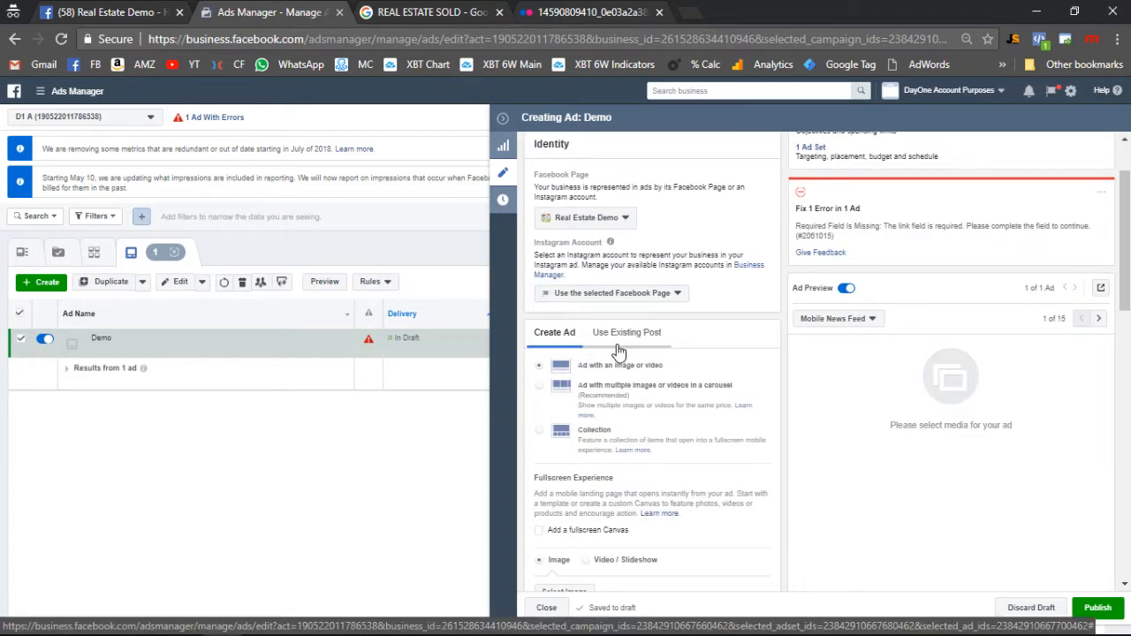
left_click(623, 344)
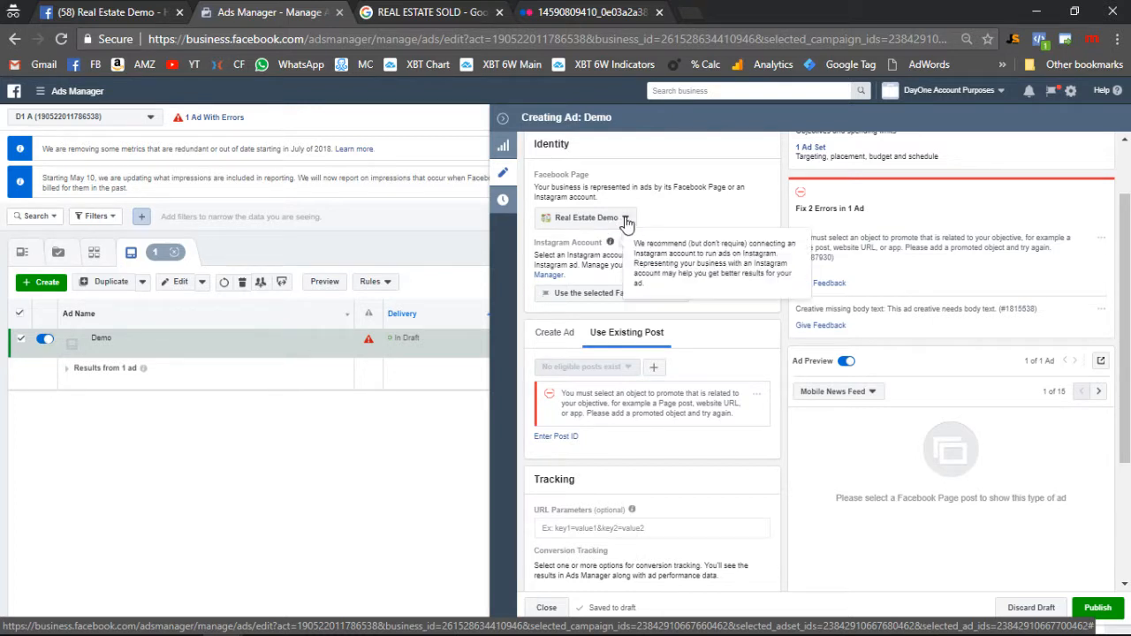
left_click(619, 221)
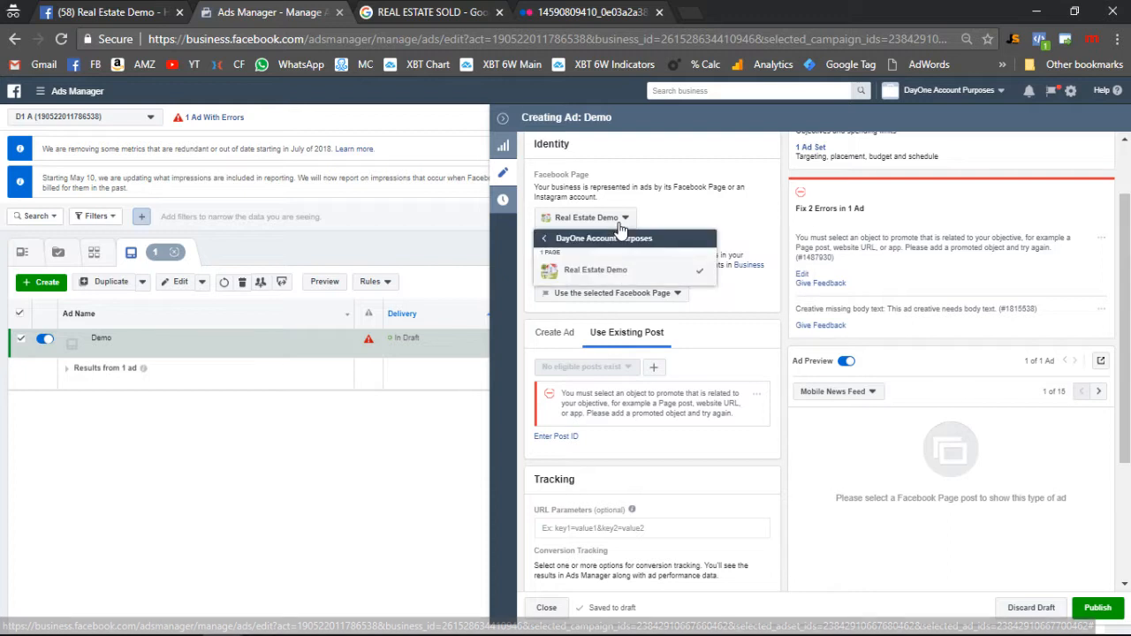
left_click(606, 272)
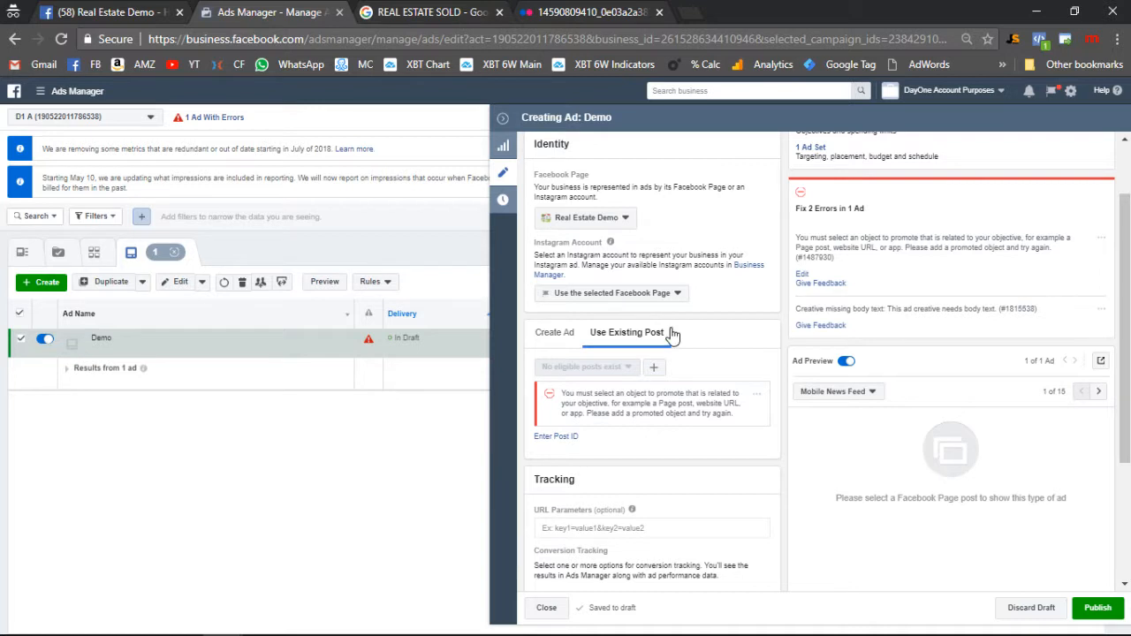
scroll(672, 341, "down", 1)
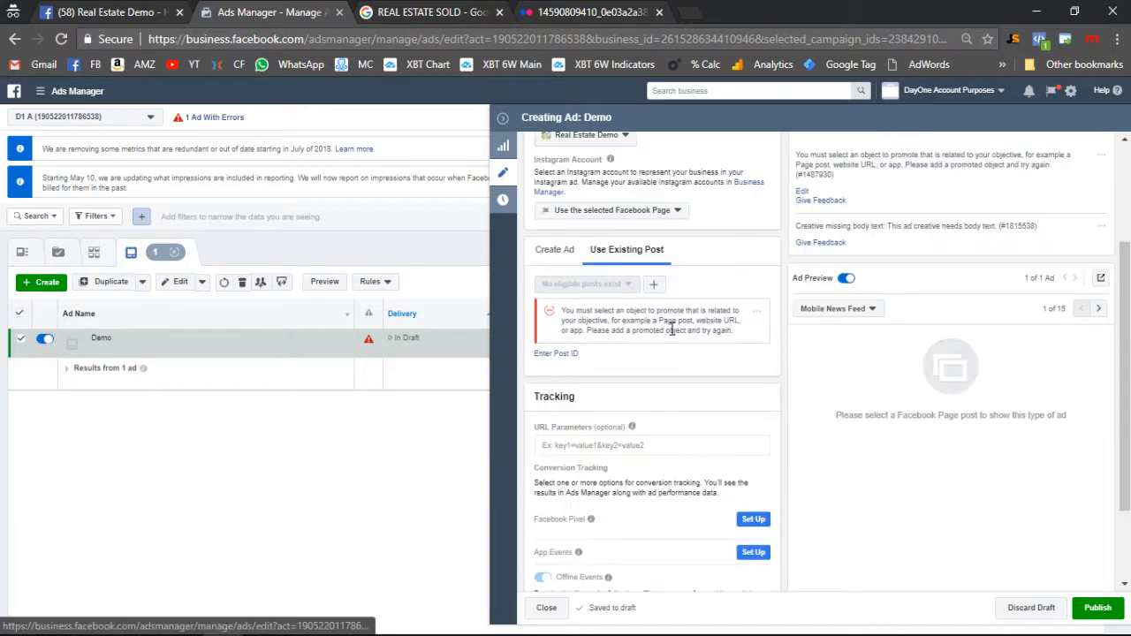
left_click(655, 288)
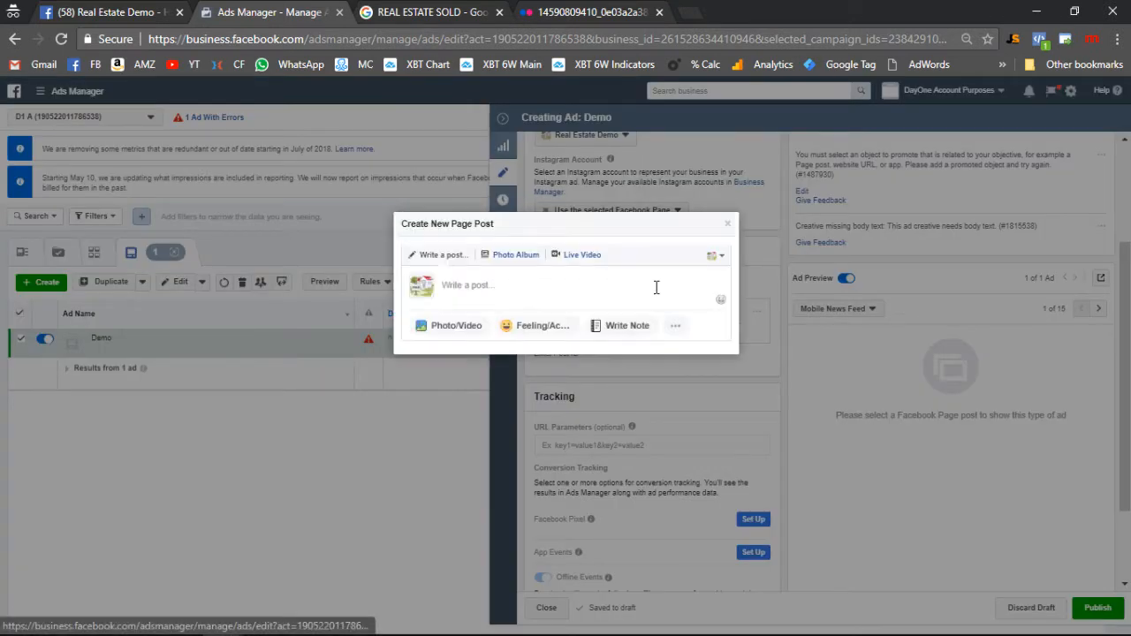
left_click(729, 227)
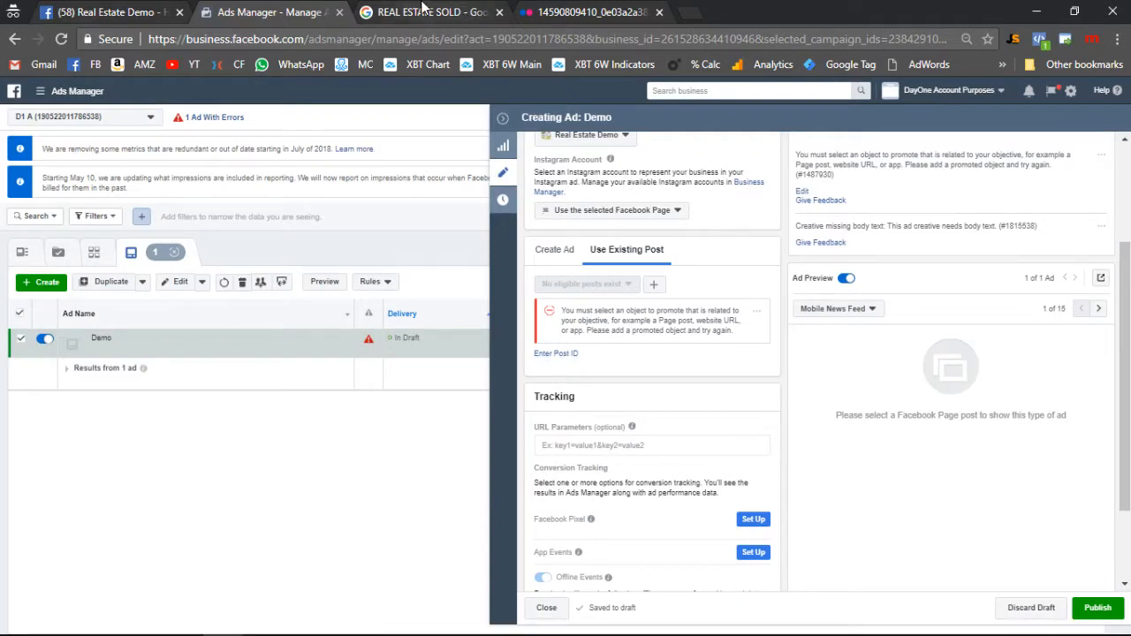
Return to the Real Estate Demo Page's feed and view the Hello post
left_click(97, 12)
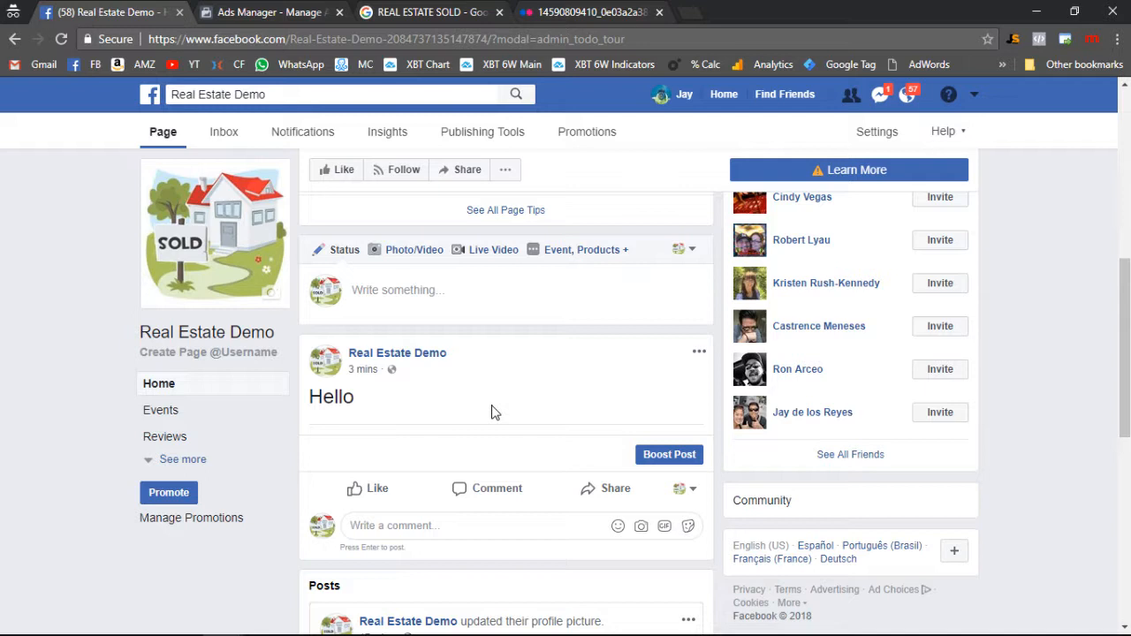
scroll(492, 411, "down", 3)
scroll(492, 412, "up", 4)
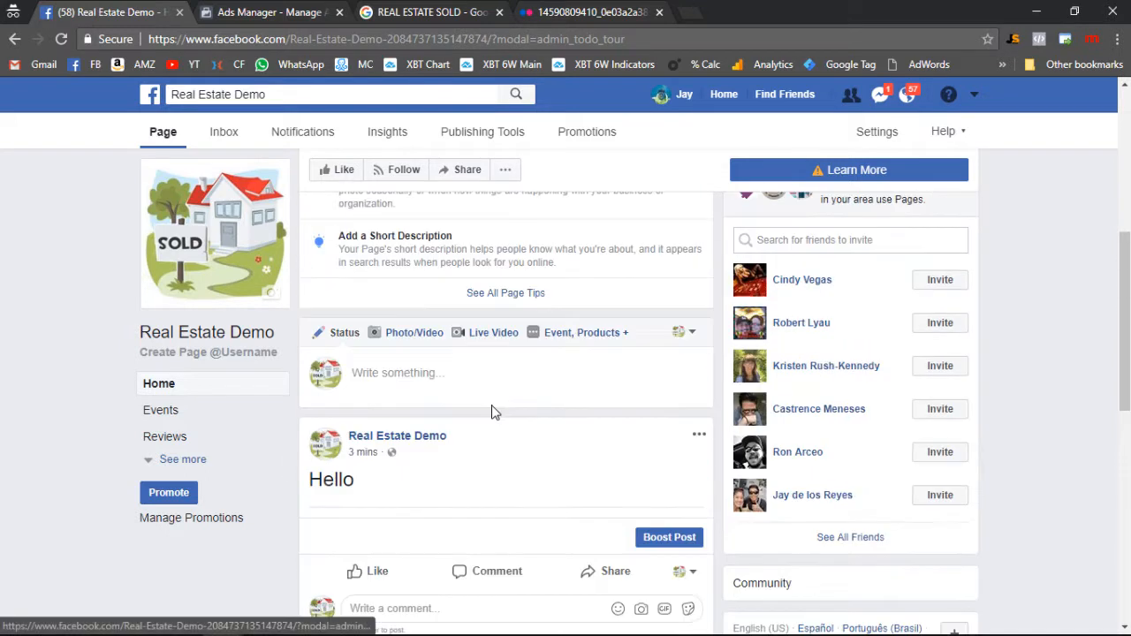
Open the Hello post's embed advanced settings and copy the Page ID at the end of its post URL
scroll(492, 412, "down", 1)
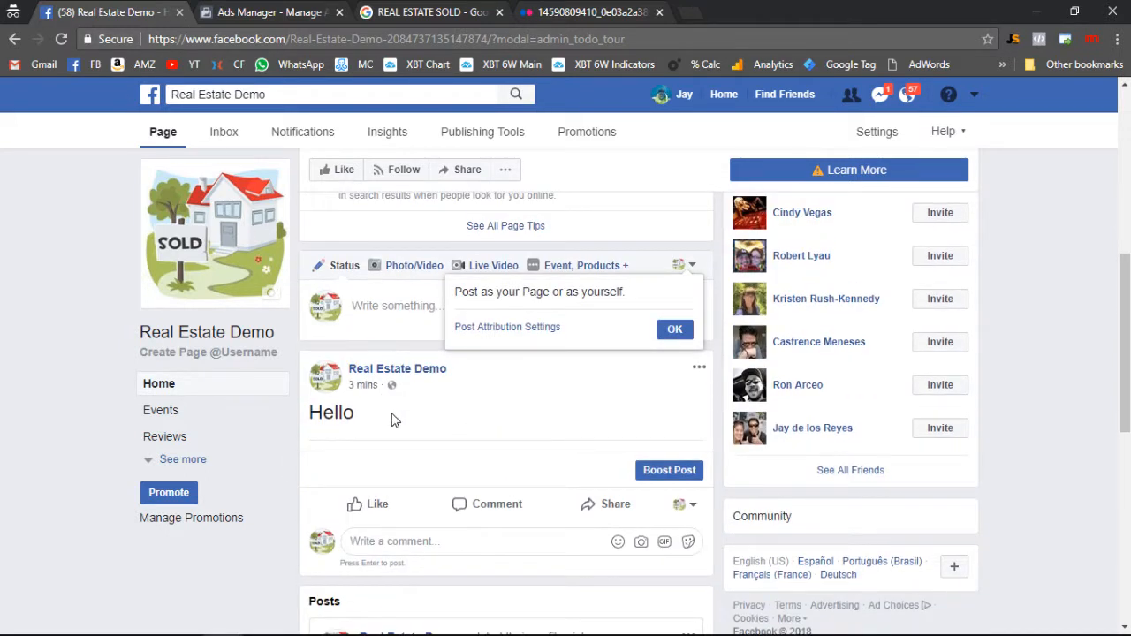
left_click(698, 369)
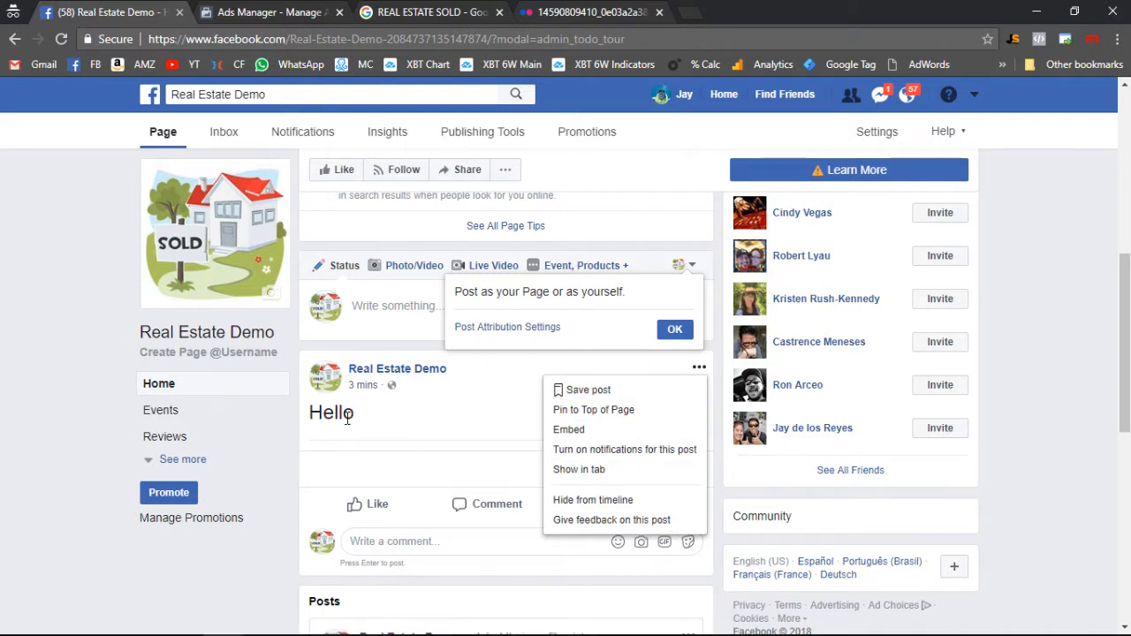
left_click(635, 434)
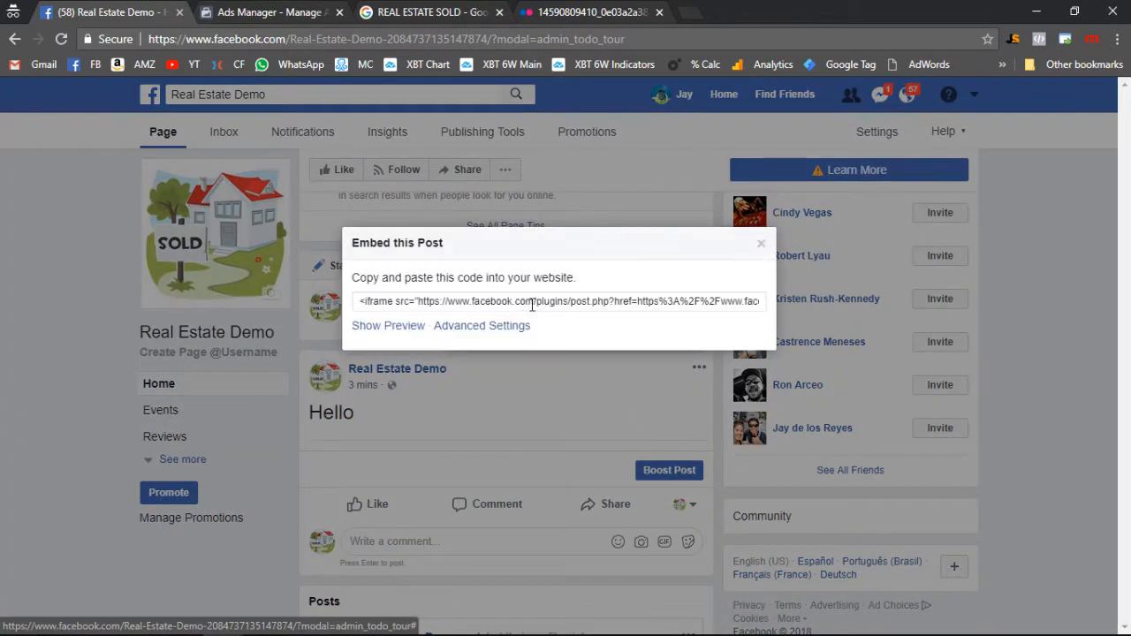
left_click_drag(586, 300, 637, 301)
left_click(485, 326)
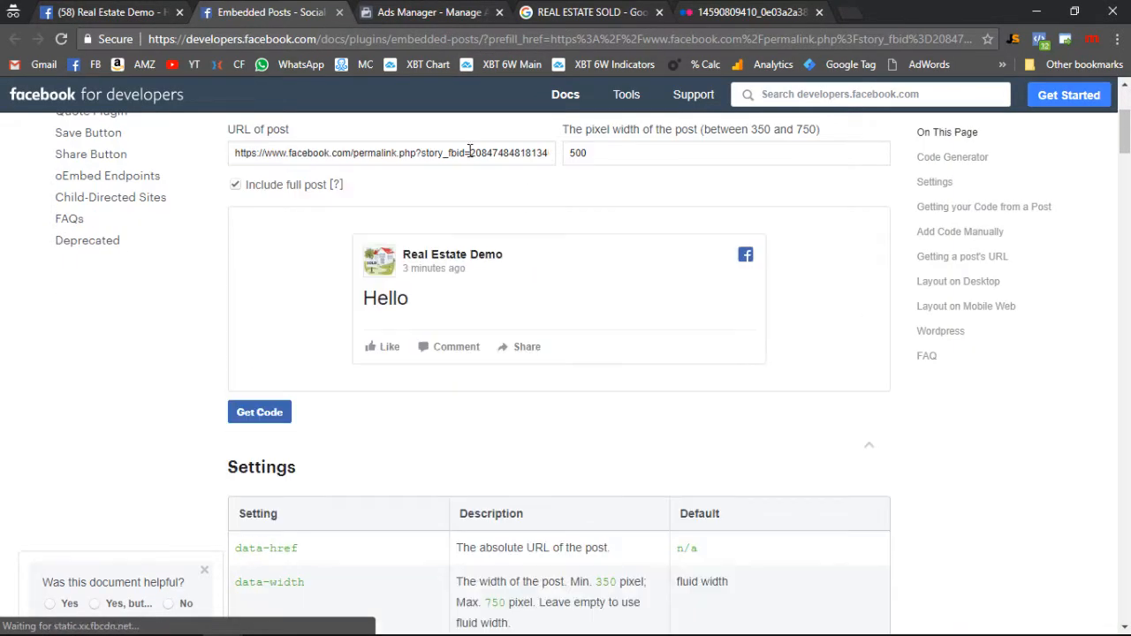
left_click_drag(471, 154, 438, 143)
left_click(471, 153)
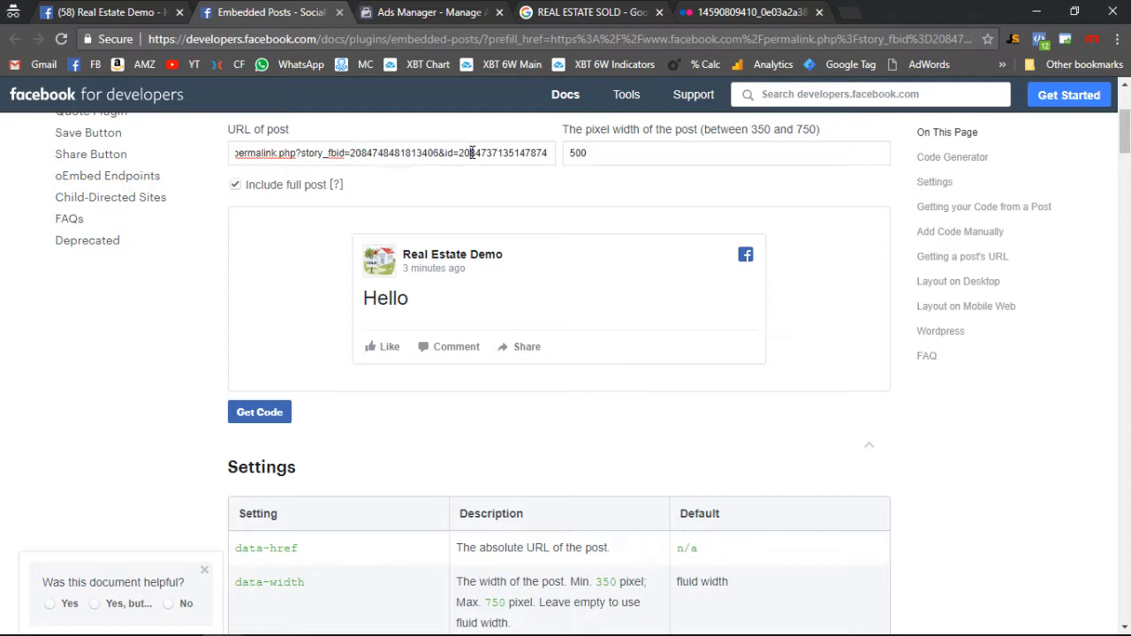
left_click_drag(459, 149, 557, 159)
key("ctrl+c")
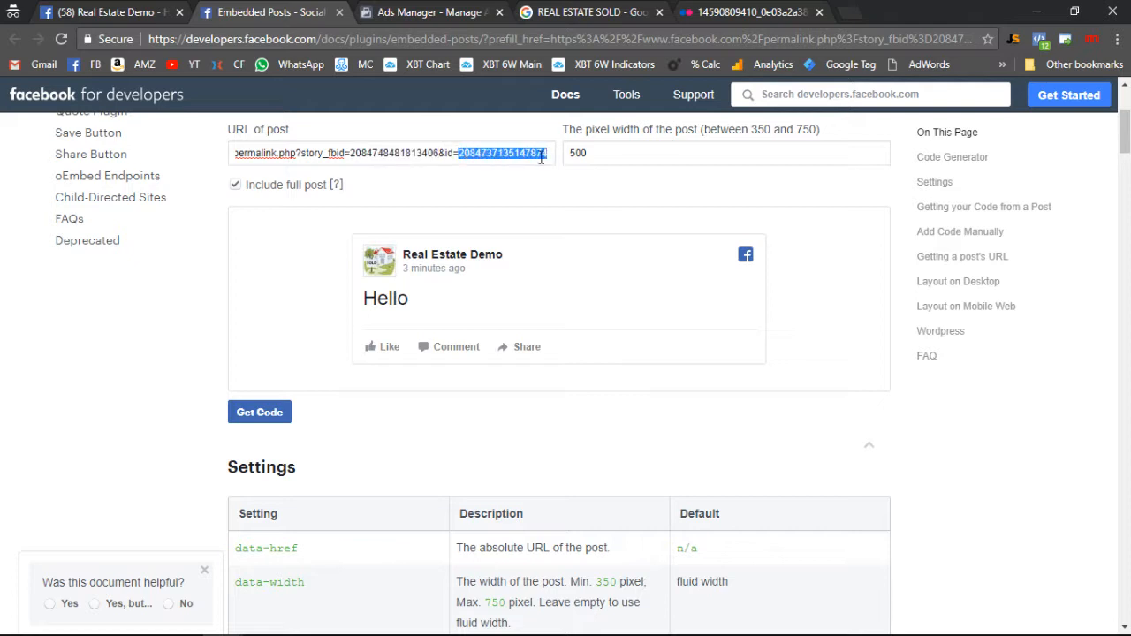
right_click(541, 157)
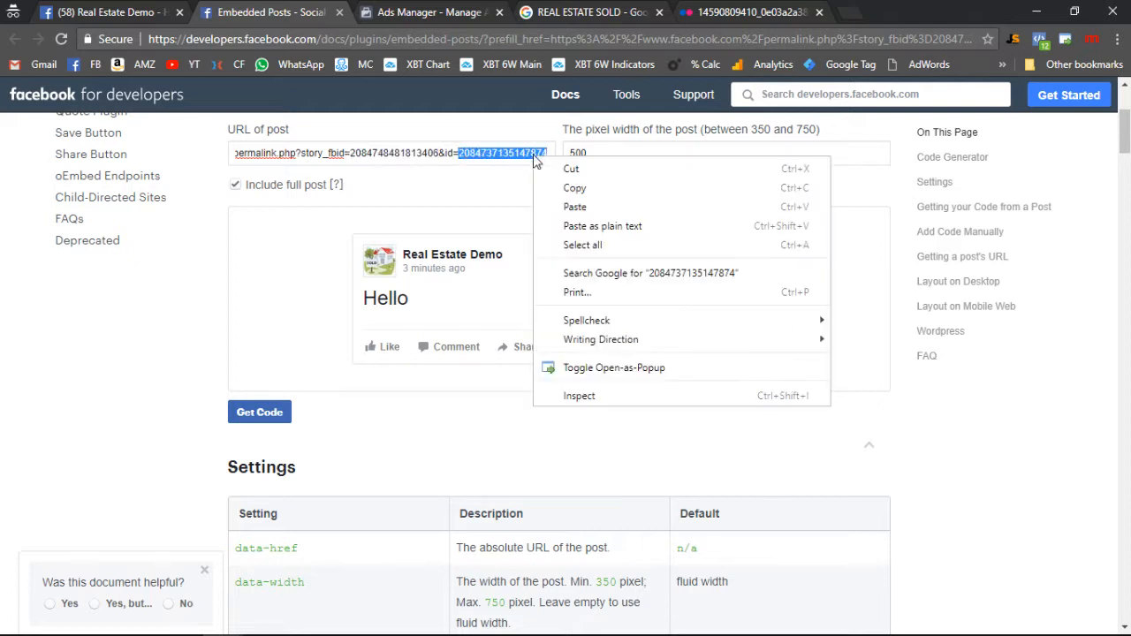
left_click(593, 193)
left_click(429, 12)
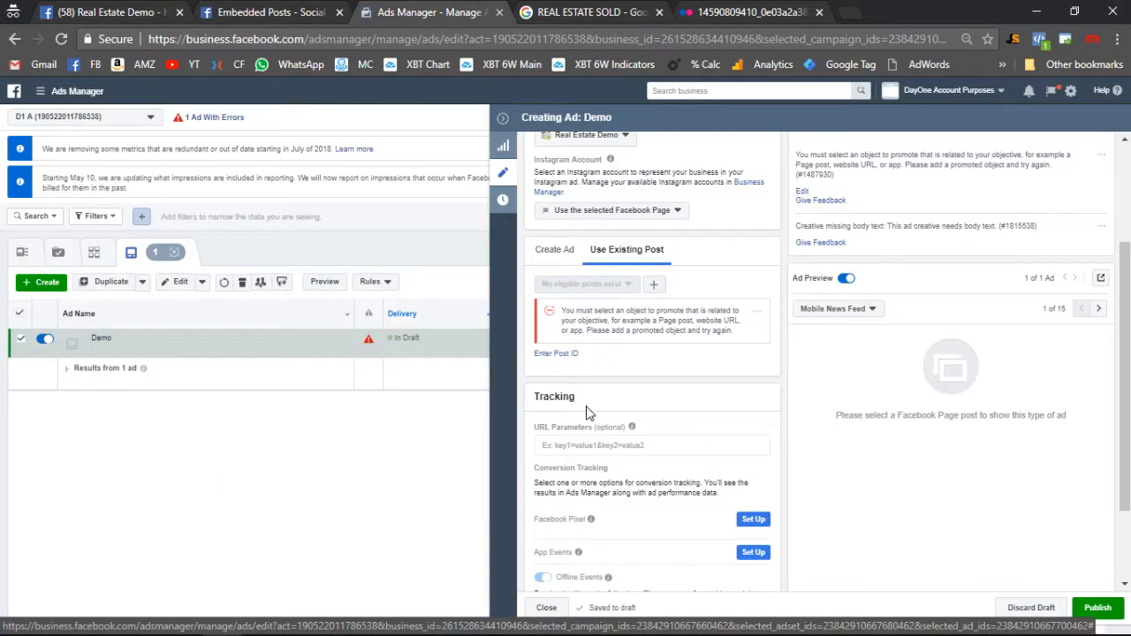
left_click(558, 354)
right_click(580, 356)
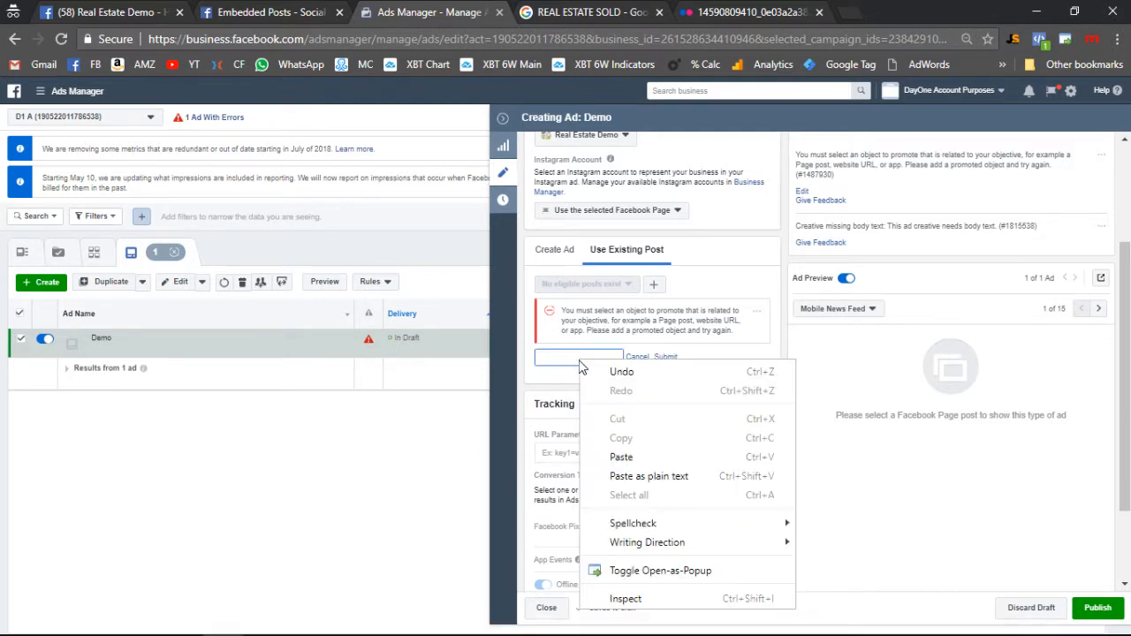
left_click(621, 457)
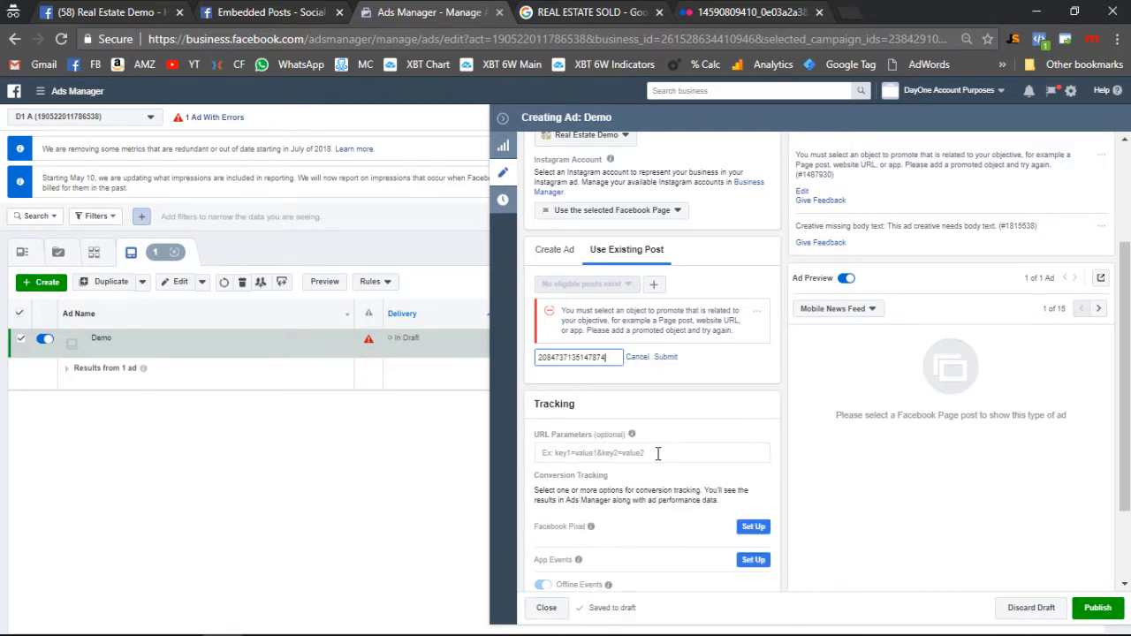
left_click(665, 358)
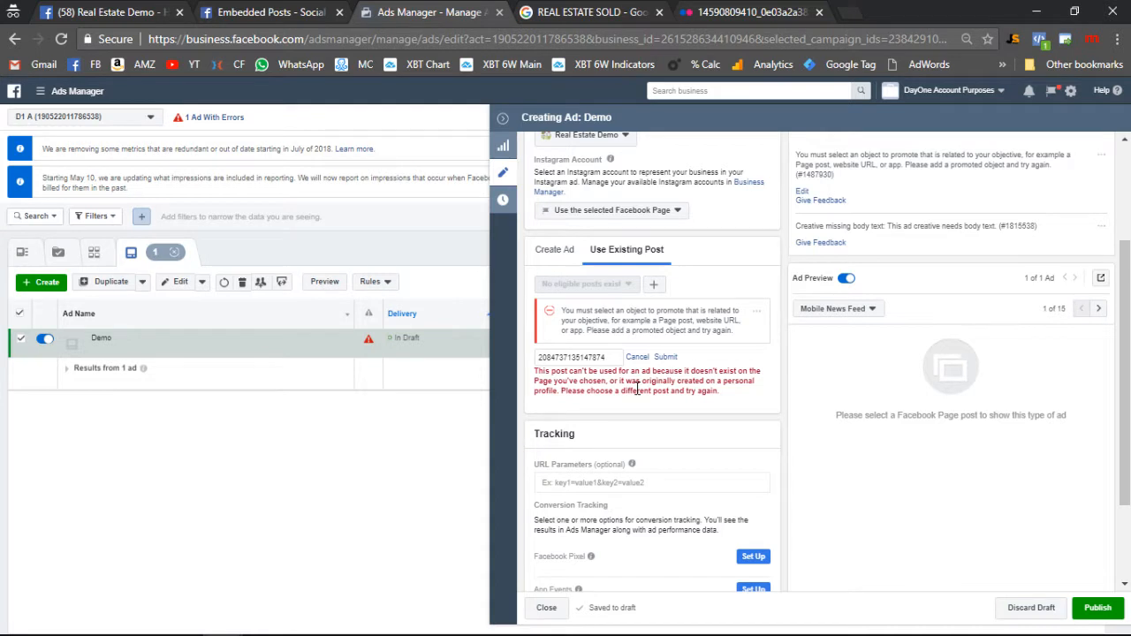
left_click(274, 12)
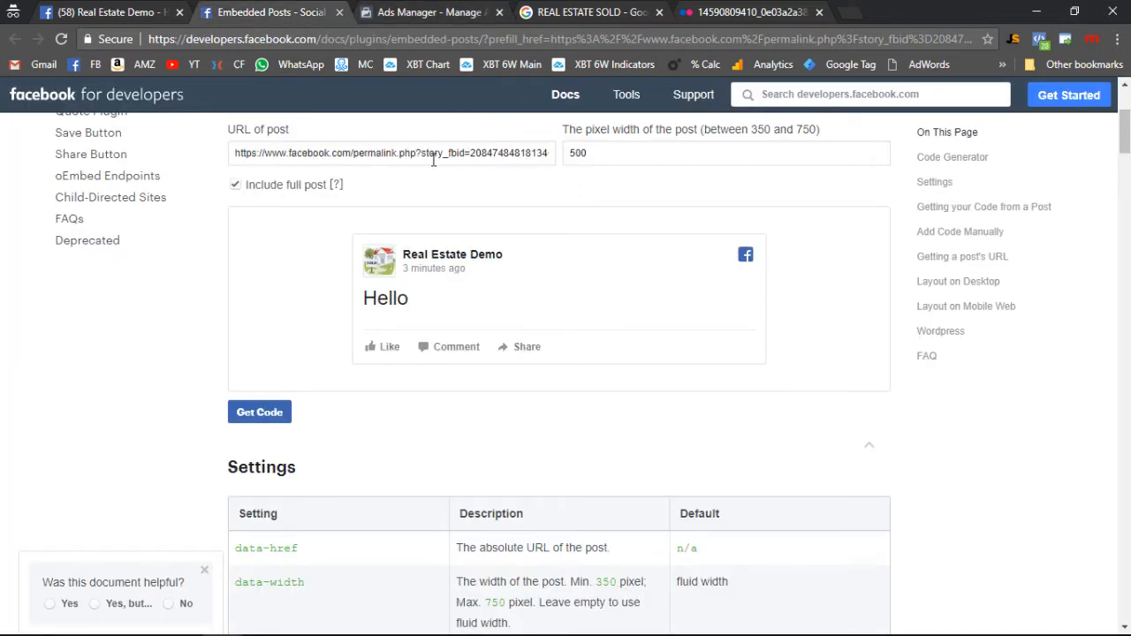
mouse_move(471, 155)
left_mouse_down()
mouse_move(552, 155)
mouse_move(452, 153)
left_mouse_up()
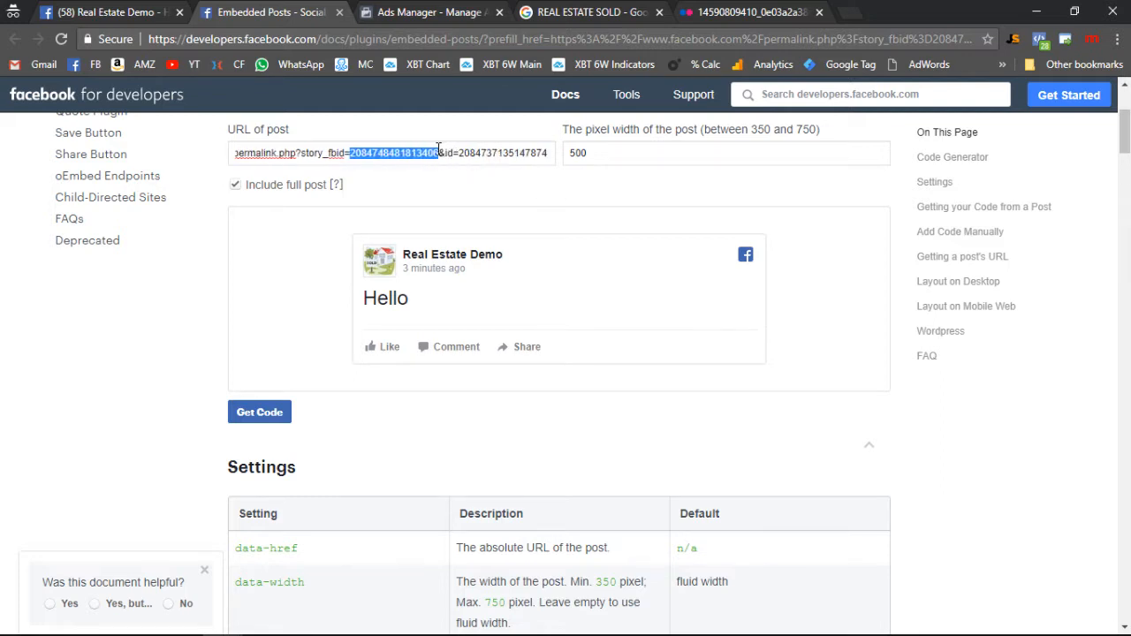
right_click(431, 154)
left_click(468, 182)
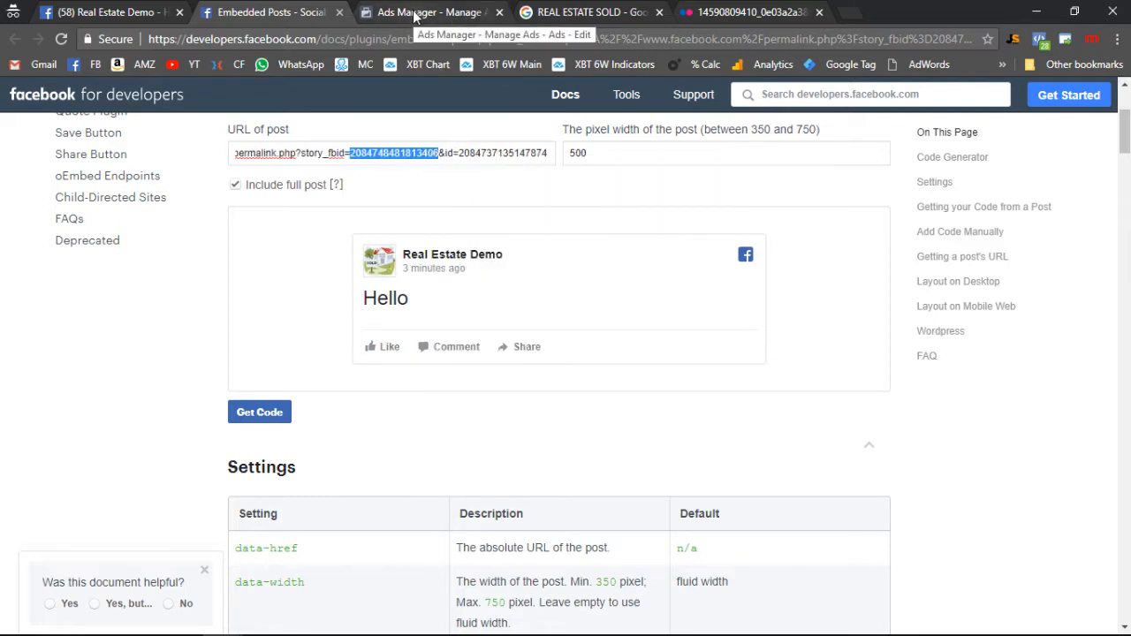
left_click(417, 12)
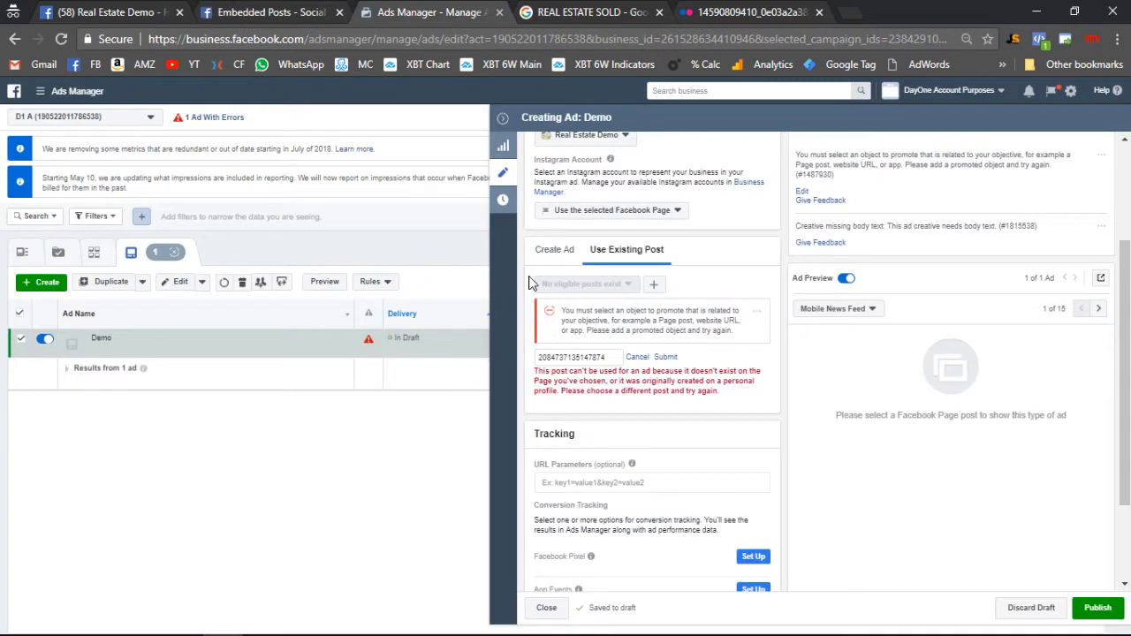
double_click(609, 356)
right_click(608, 358)
left_click(655, 405)
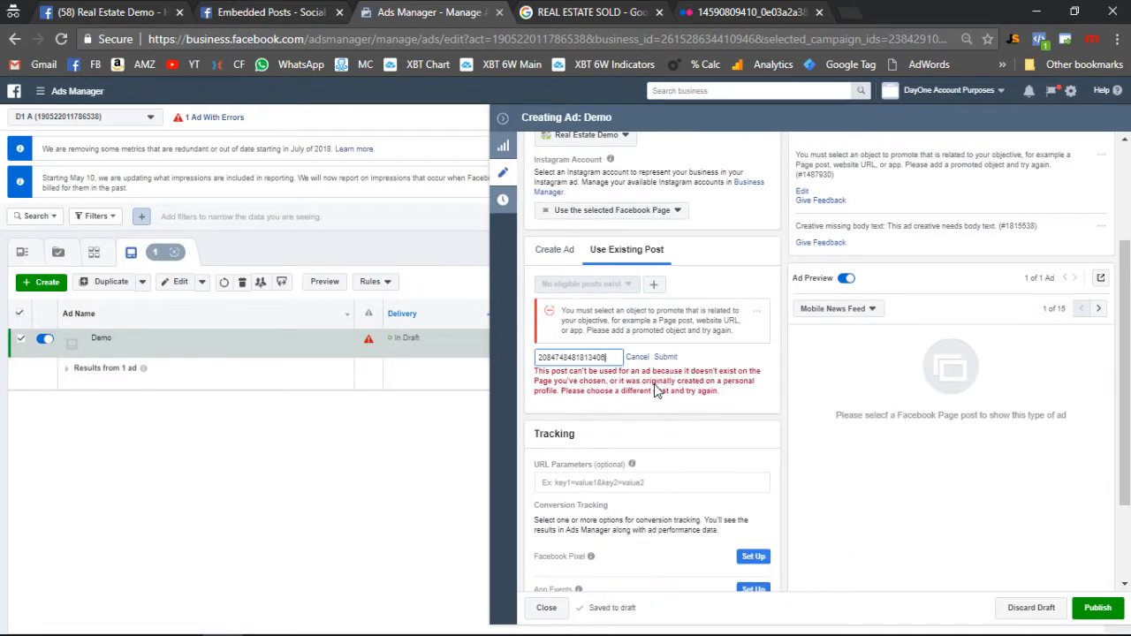
left_click(662, 358)
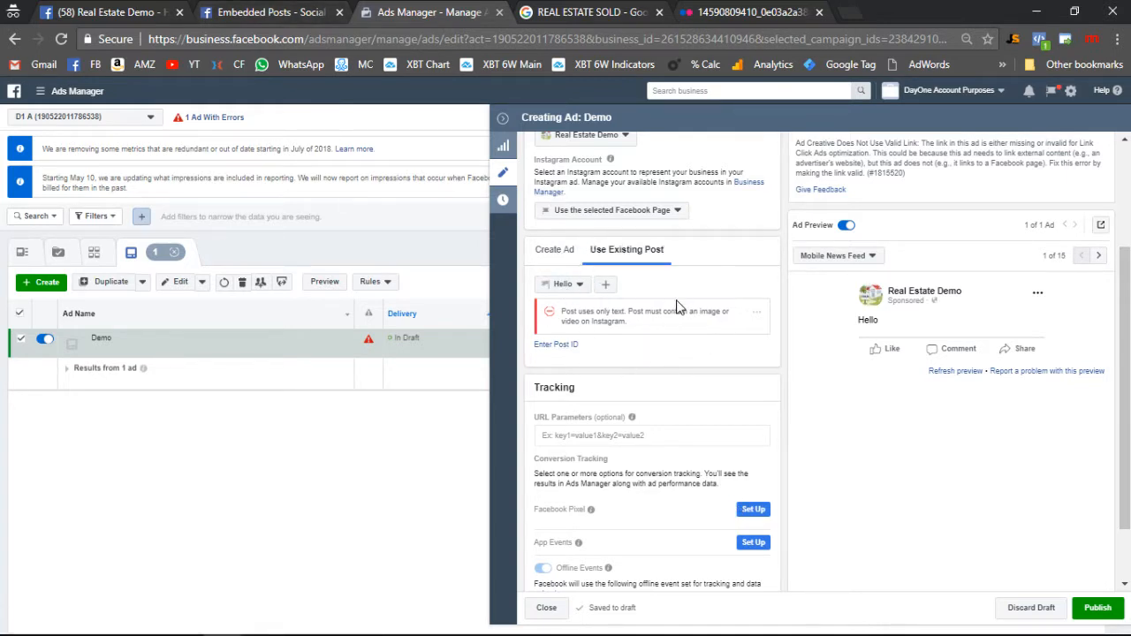
Reopen the Hello post's embed settings and examine the story ID within its post URL
left_click(261, 13)
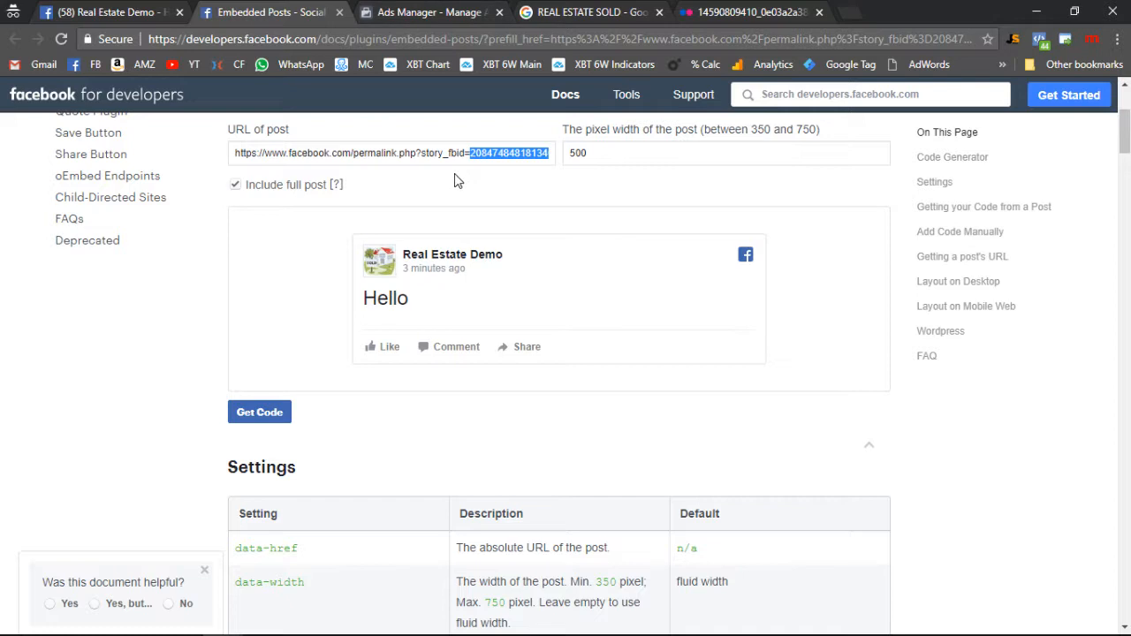
left_click(113, 11)
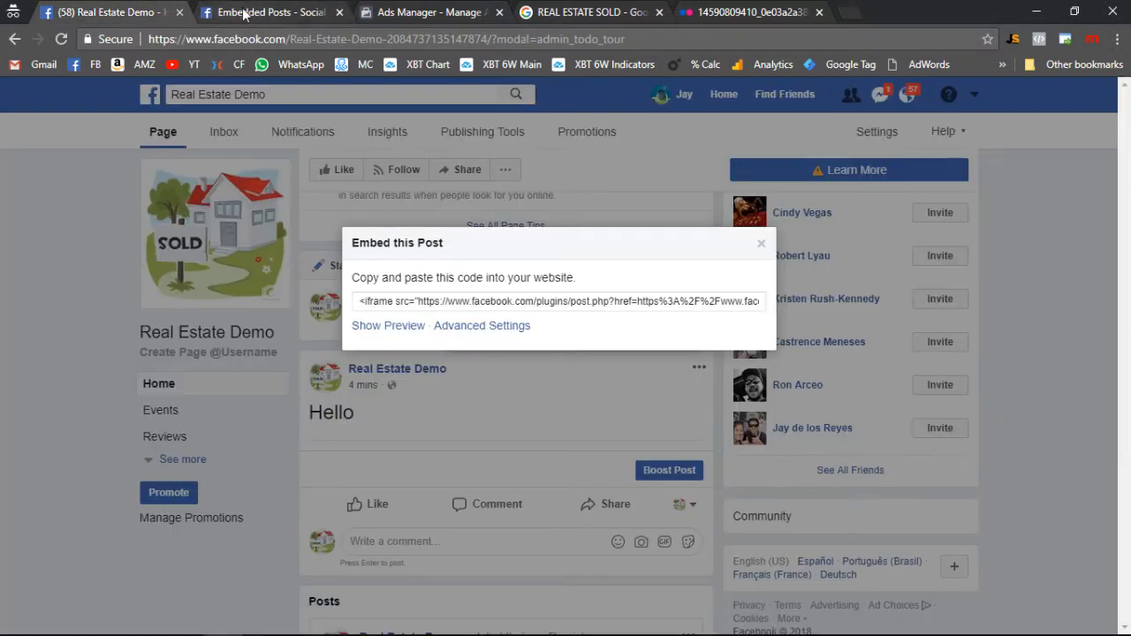
left_click(761, 244)
left_click(674, 332)
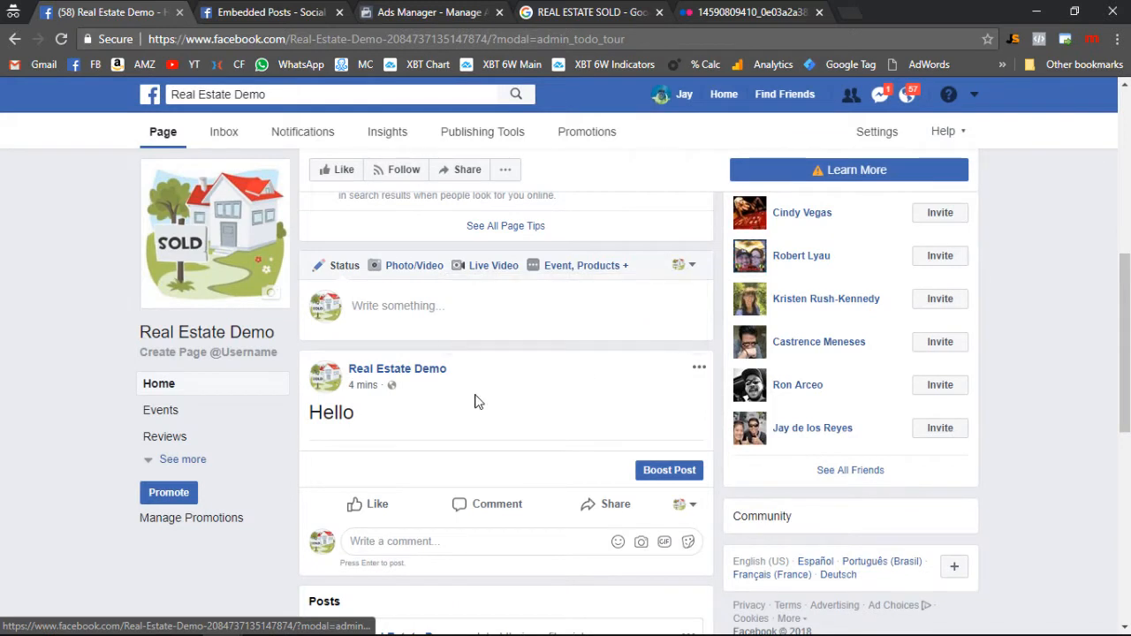
left_click(699, 367)
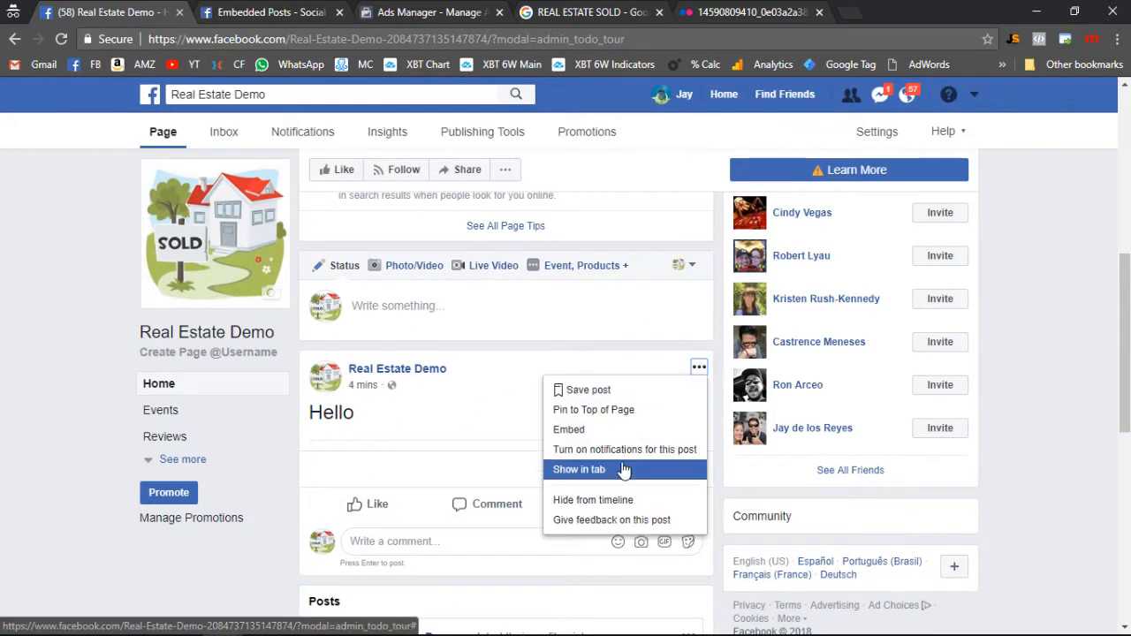
left_click(578, 429)
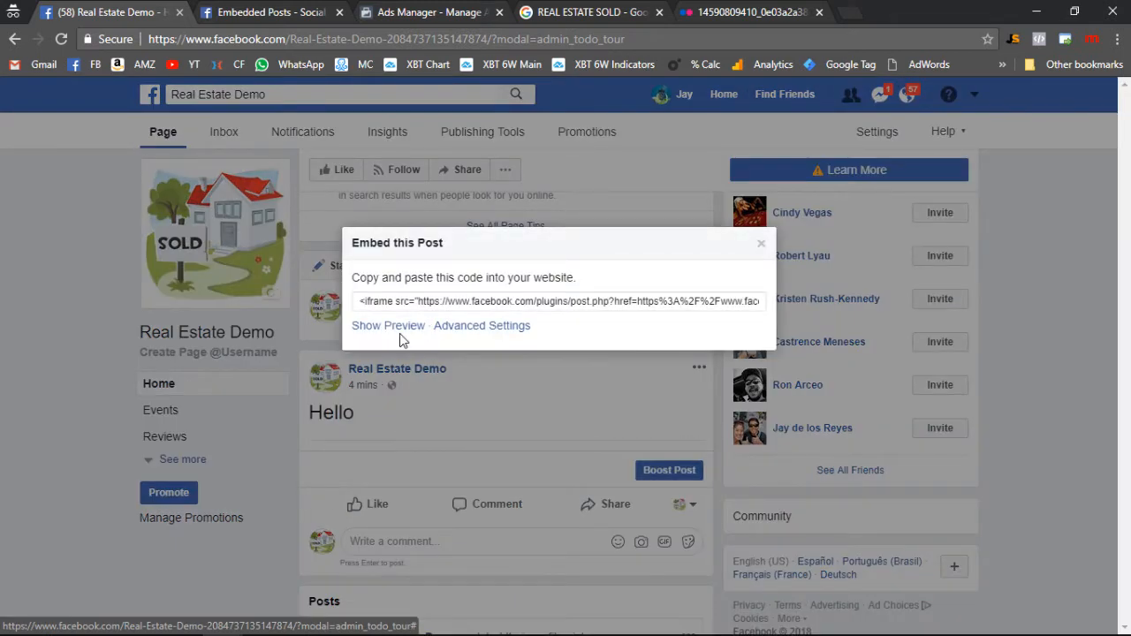
left_click(502, 327)
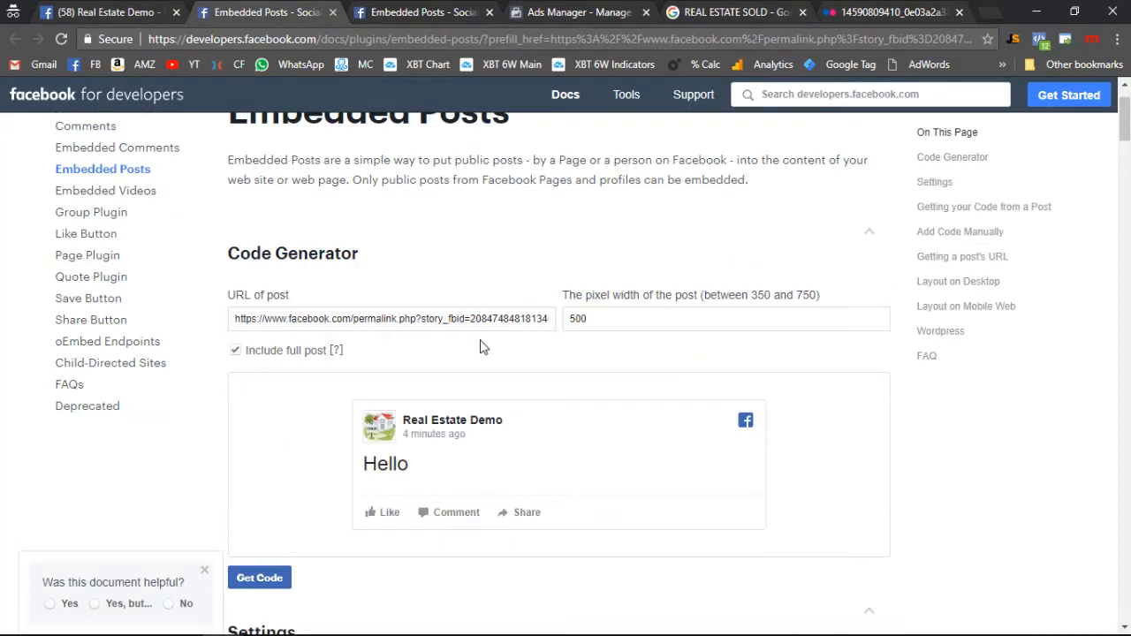
mouse_move(450, 318)
left_mouse_down()
mouse_move(495, 318)
mouse_move(444, 318)
left_mouse_up()
left_click(441, 319)
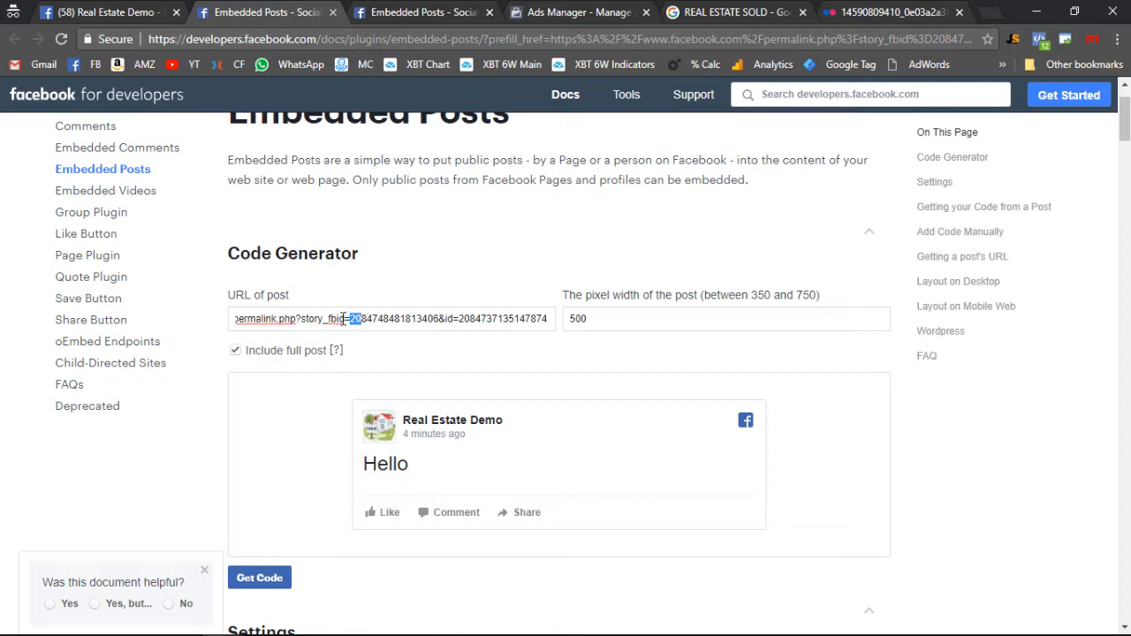
left_click(362, 319)
left_click_drag(351, 324, 431, 324)
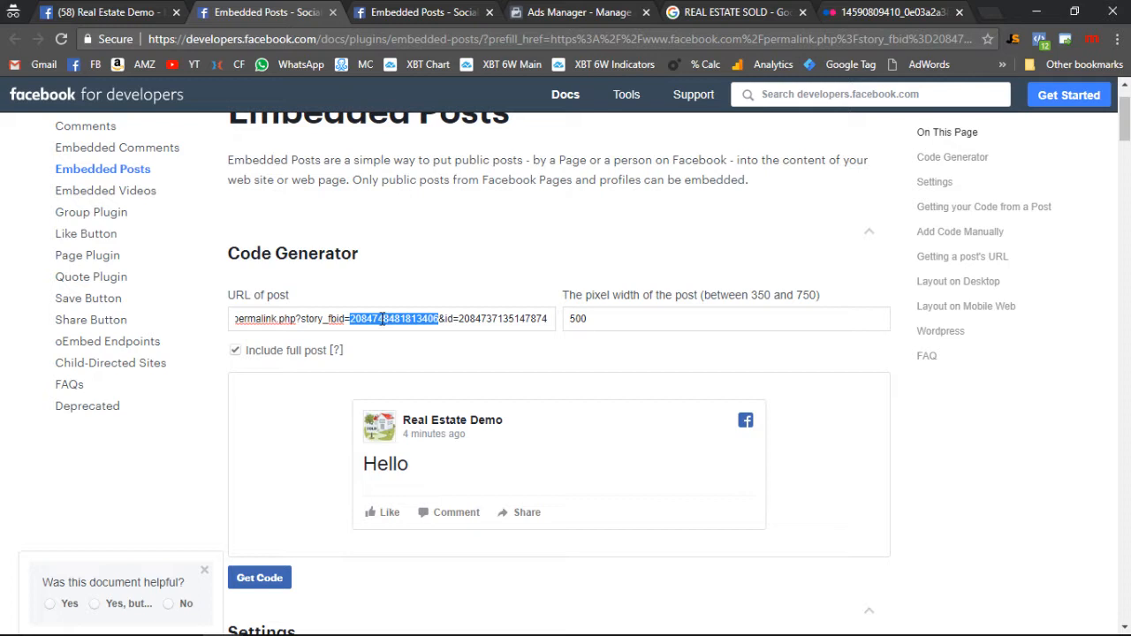
left_click(426, 13)
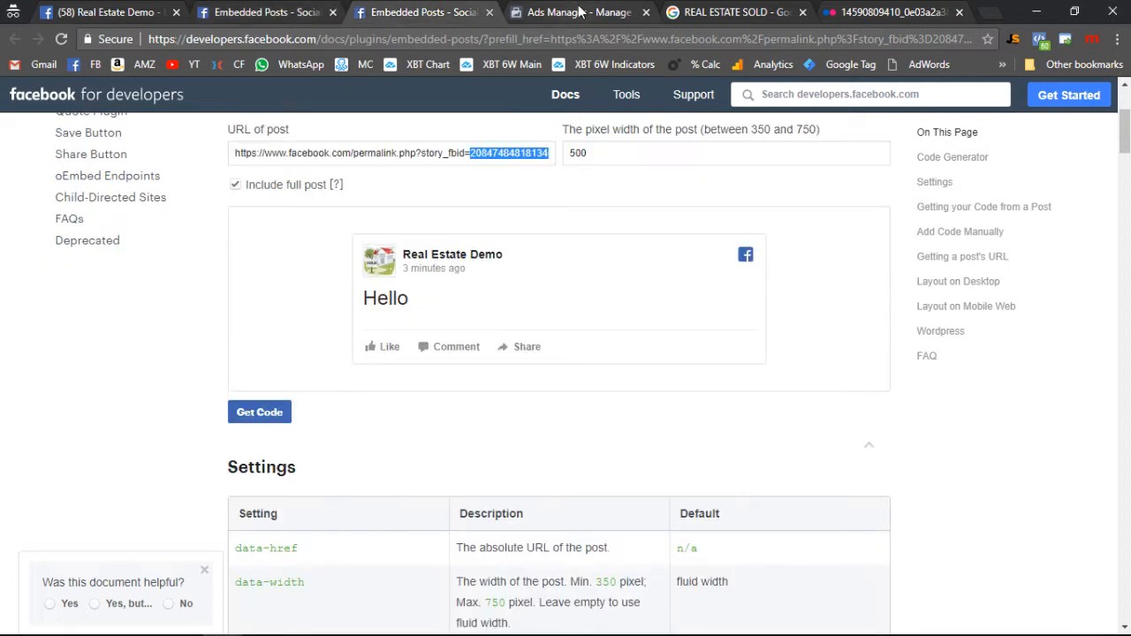
left_click(578, 12)
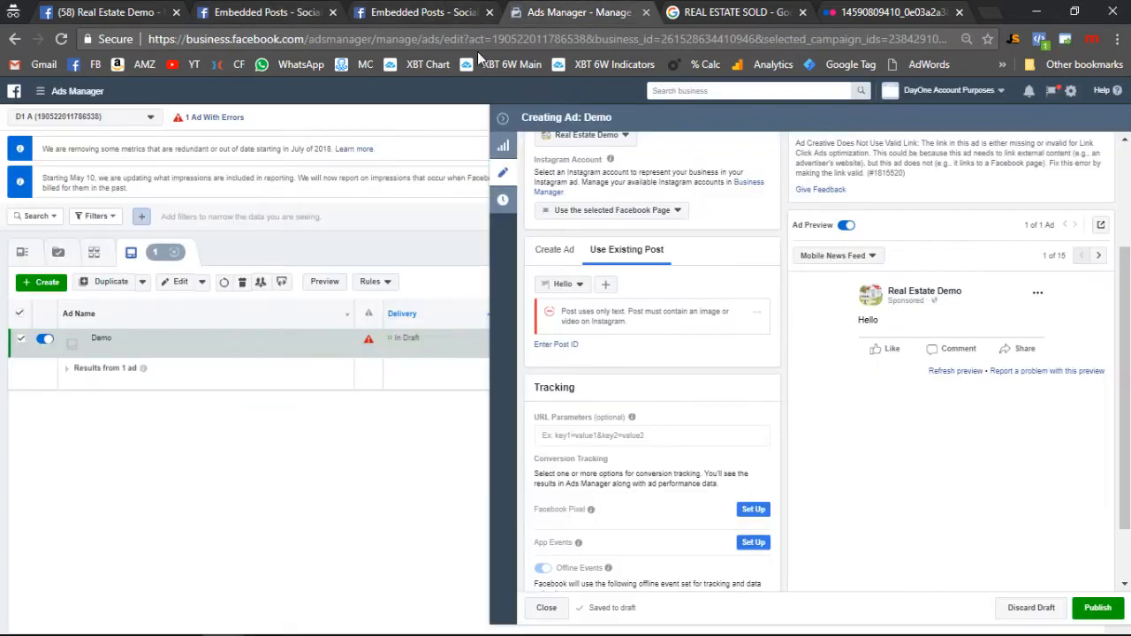
left_click(555, 346)
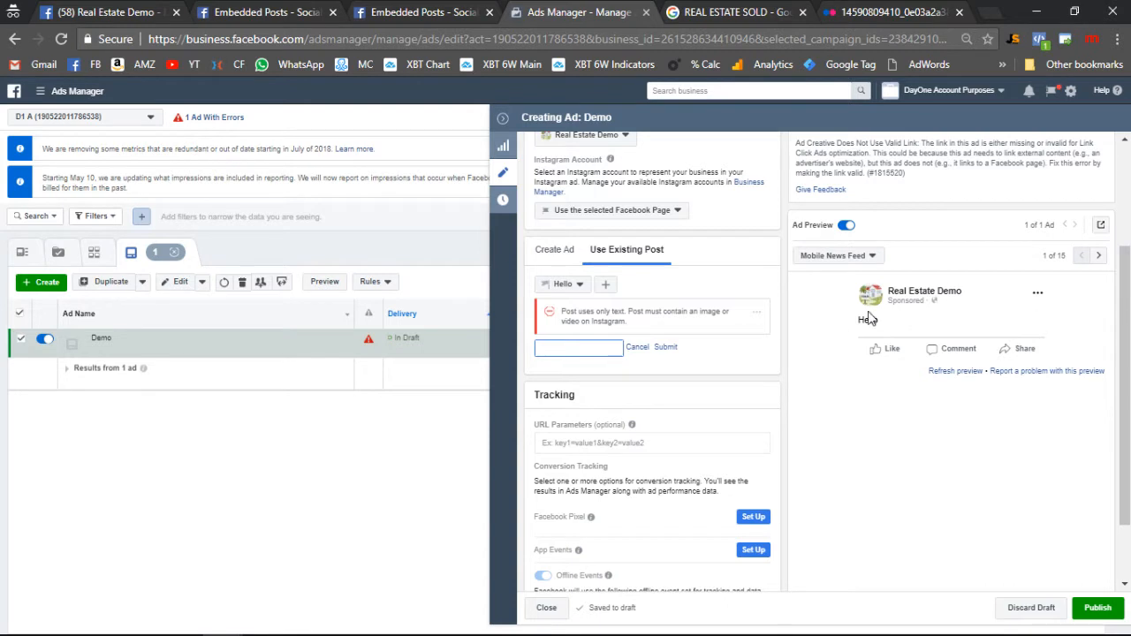
left_click(698, 361)
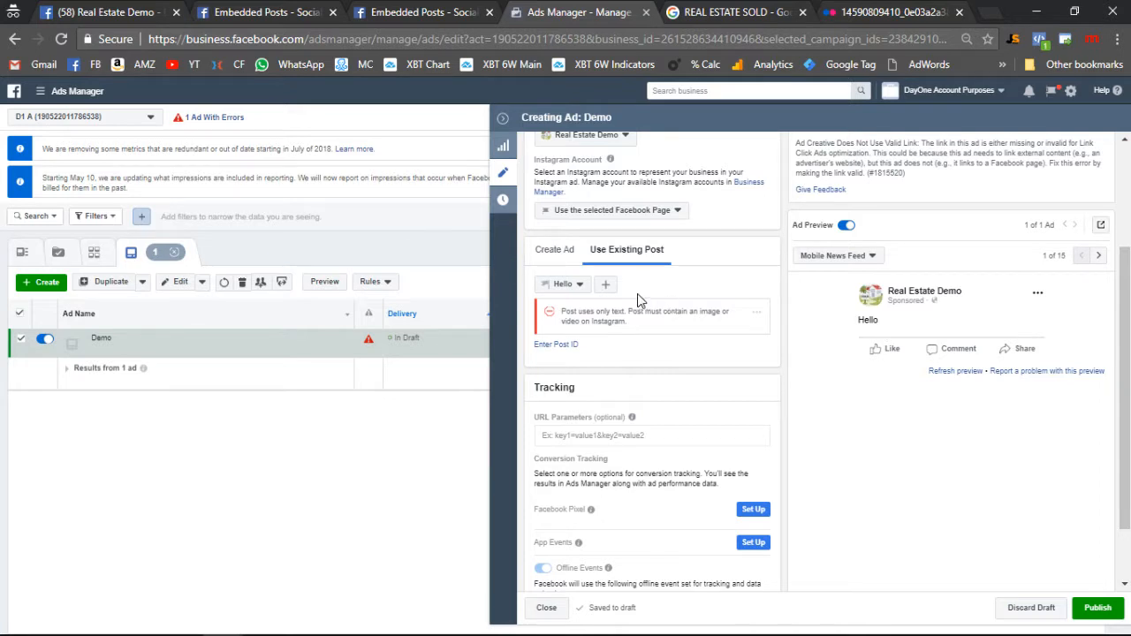
Review the ad's existing-post choices and the new Page post dialog, then reselect the Hello post
left_click(580, 289)
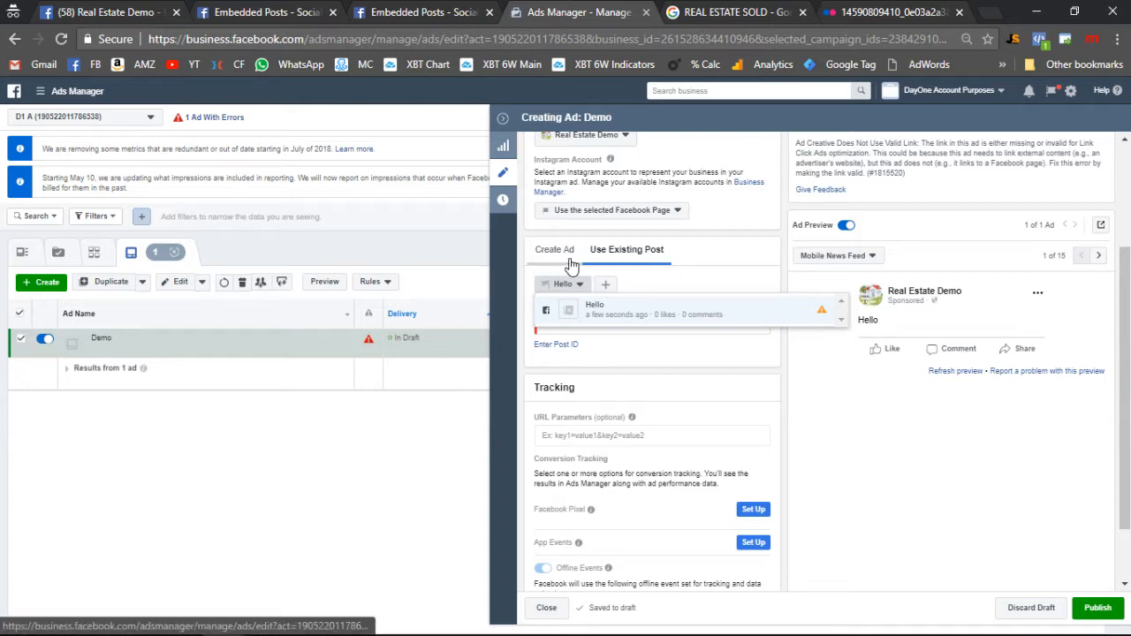
left_click(571, 251)
left_click(629, 251)
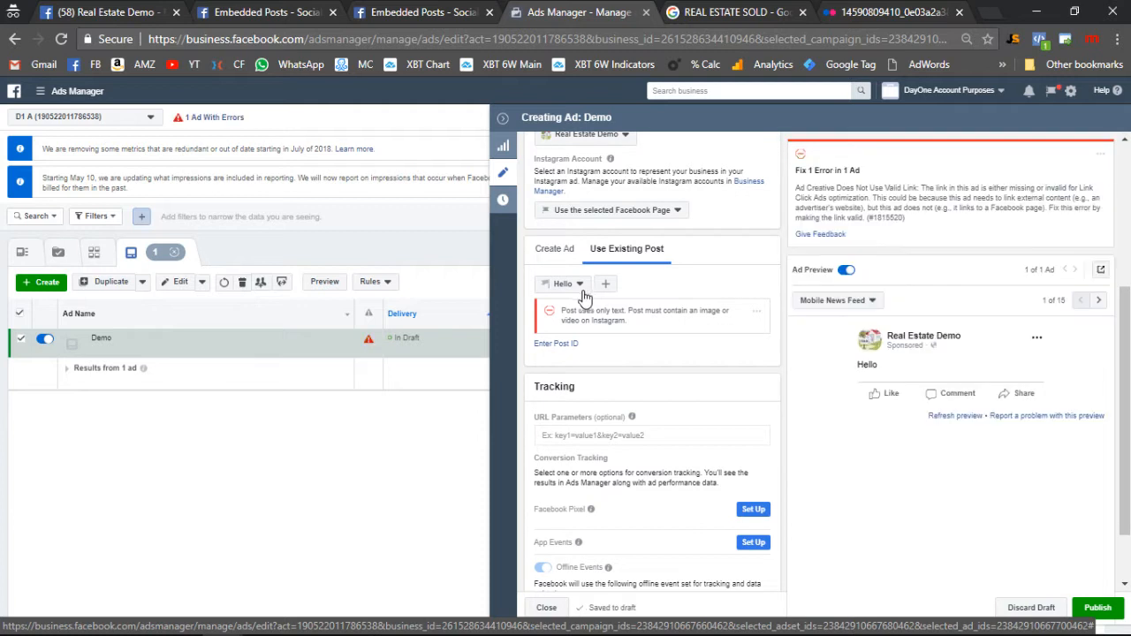
left_click(576, 285)
left_click(605, 285)
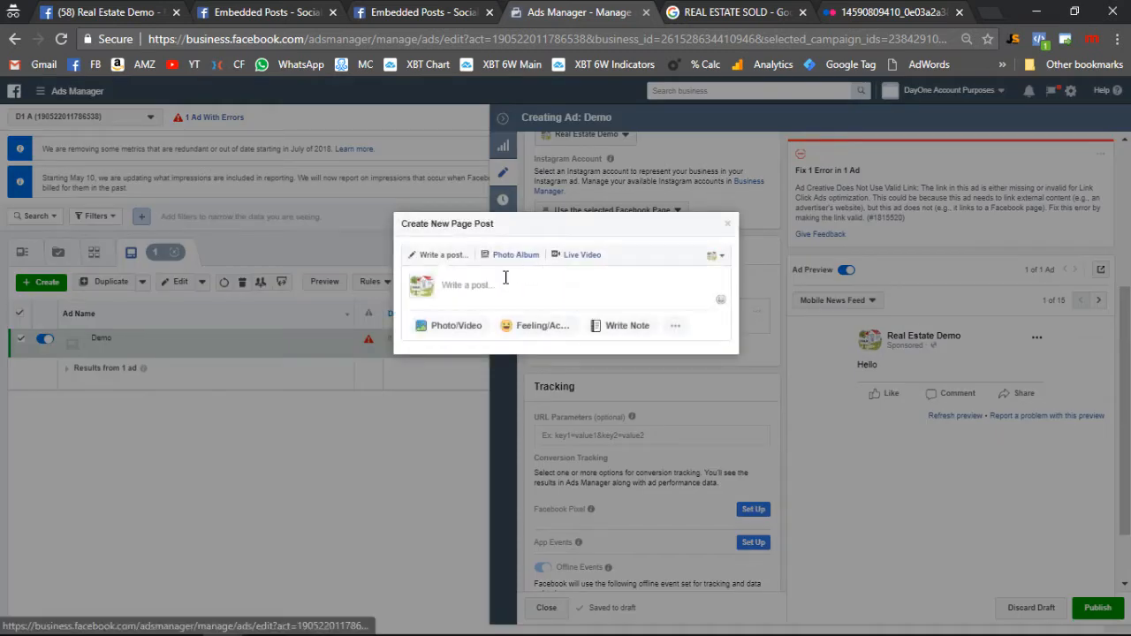
left_click(727, 223)
left_click(583, 289)
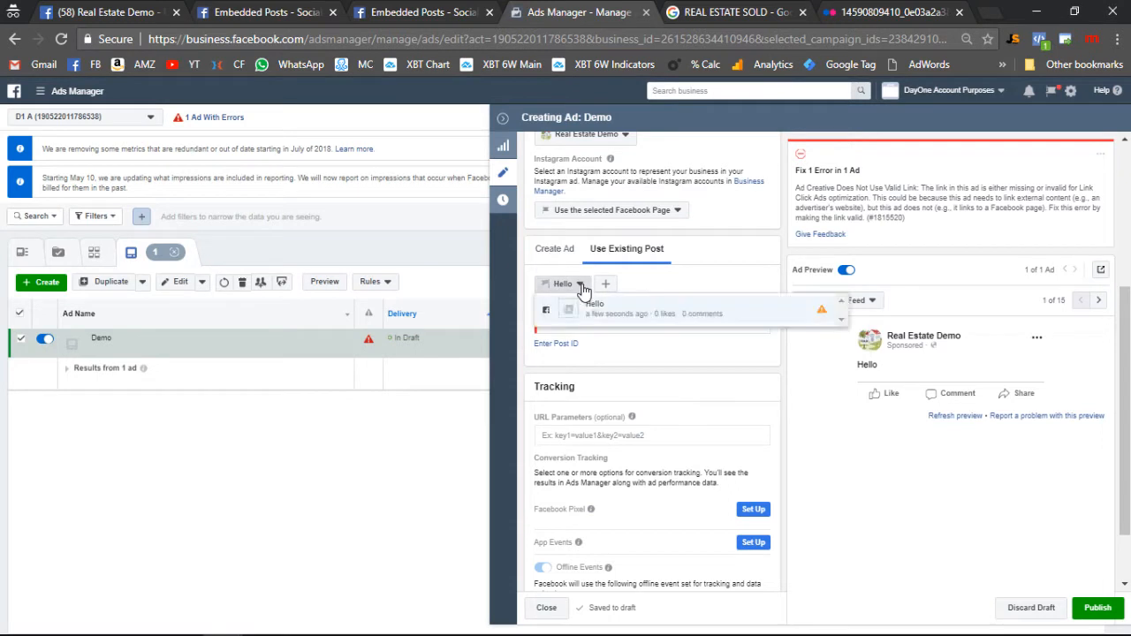
left_click(639, 316)
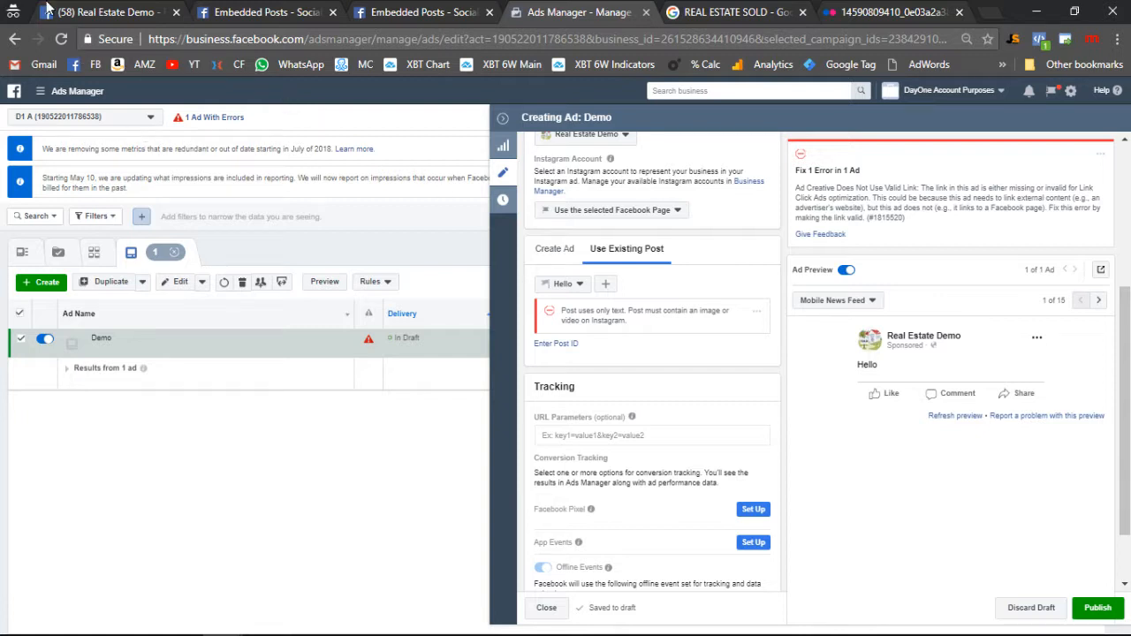
Close the Hello post's Embed this Post dialog on the Real Estate Demo Page
left_click(99, 17)
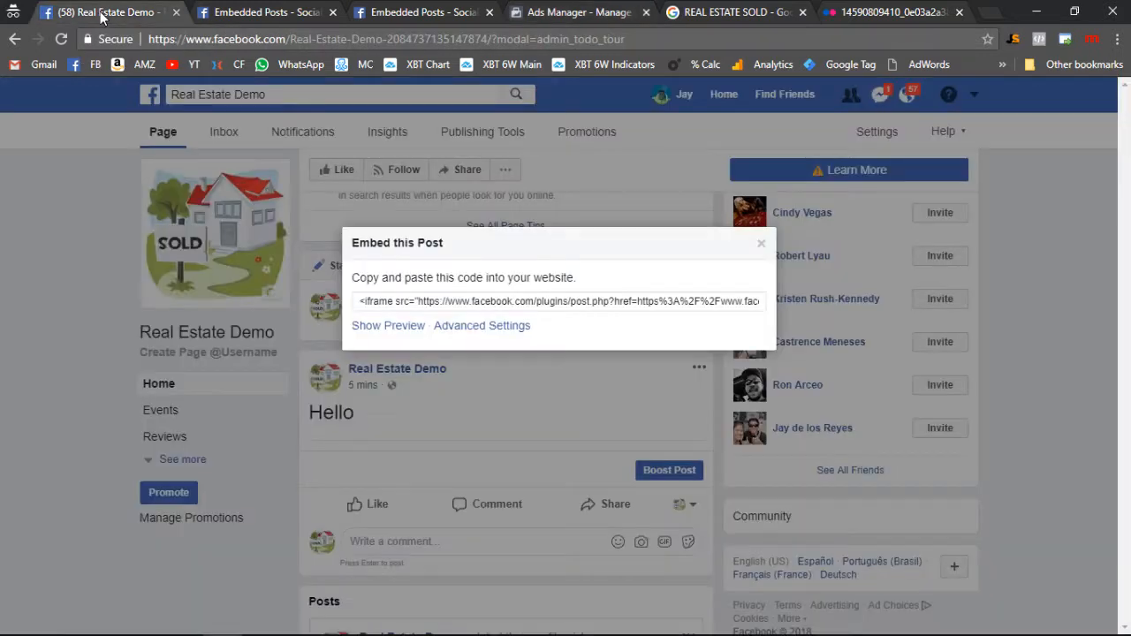
left_click(760, 245)
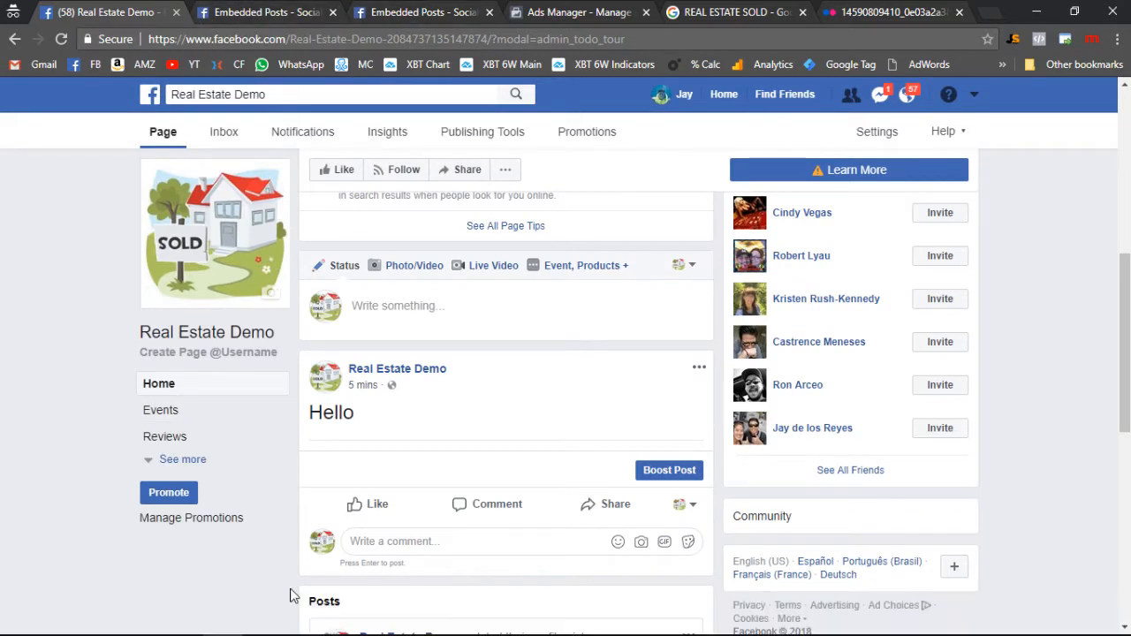
Review the remaining items of the Facebook ads checklist in Notepad, highlighting the invite-admins and tracking-pixel lines
left_click(353, 620)
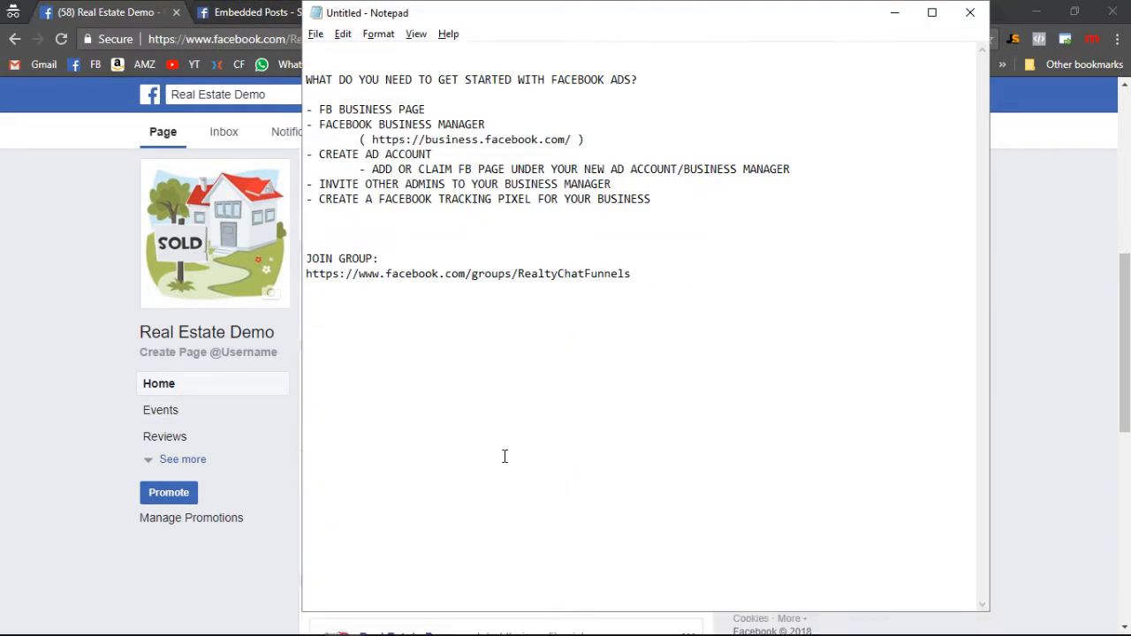
left_click(439, 228)
left_click_drag(323, 124, 486, 125)
left_click(517, 124)
left_click_drag(322, 154, 333, 154)
left_click_drag(327, 182, 573, 188)
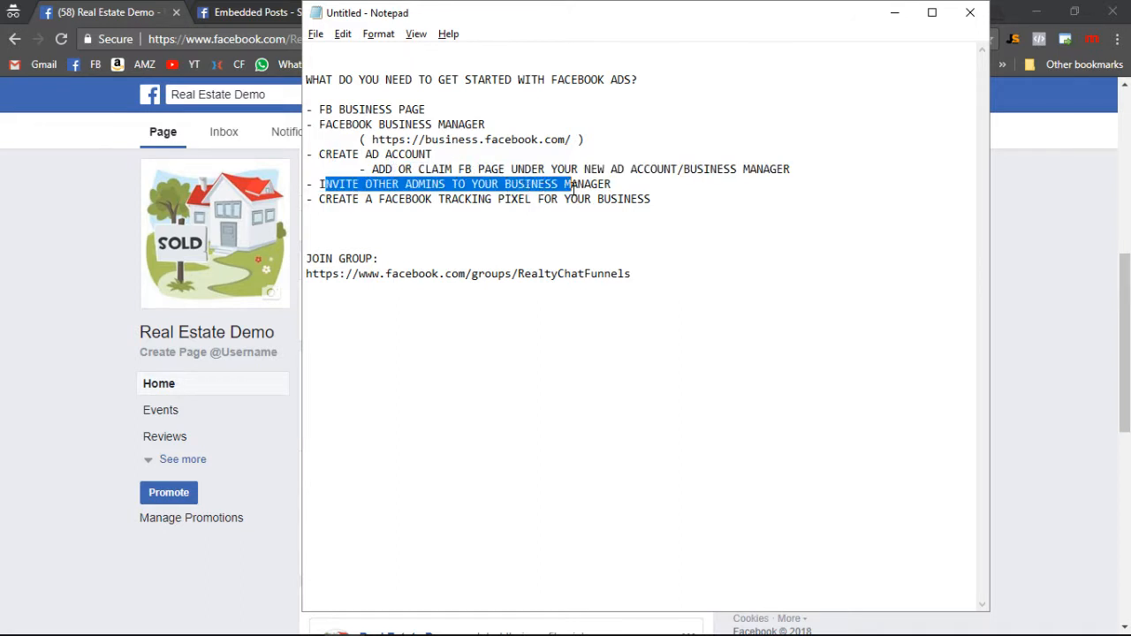
left_click(334, 203)
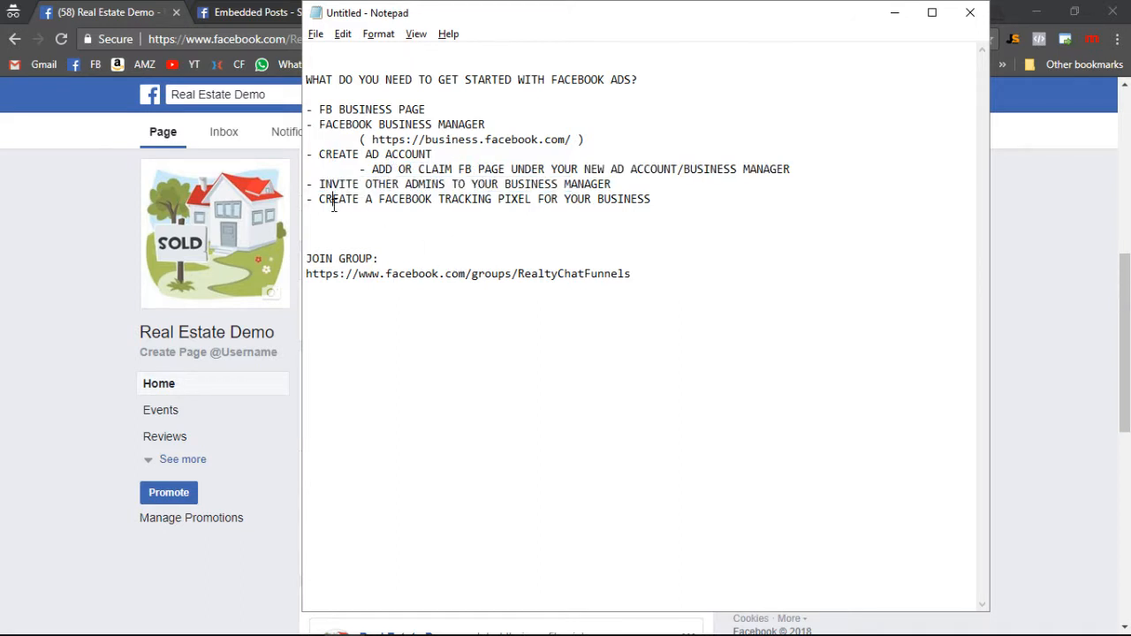
left_click_drag(333, 197, 629, 202)
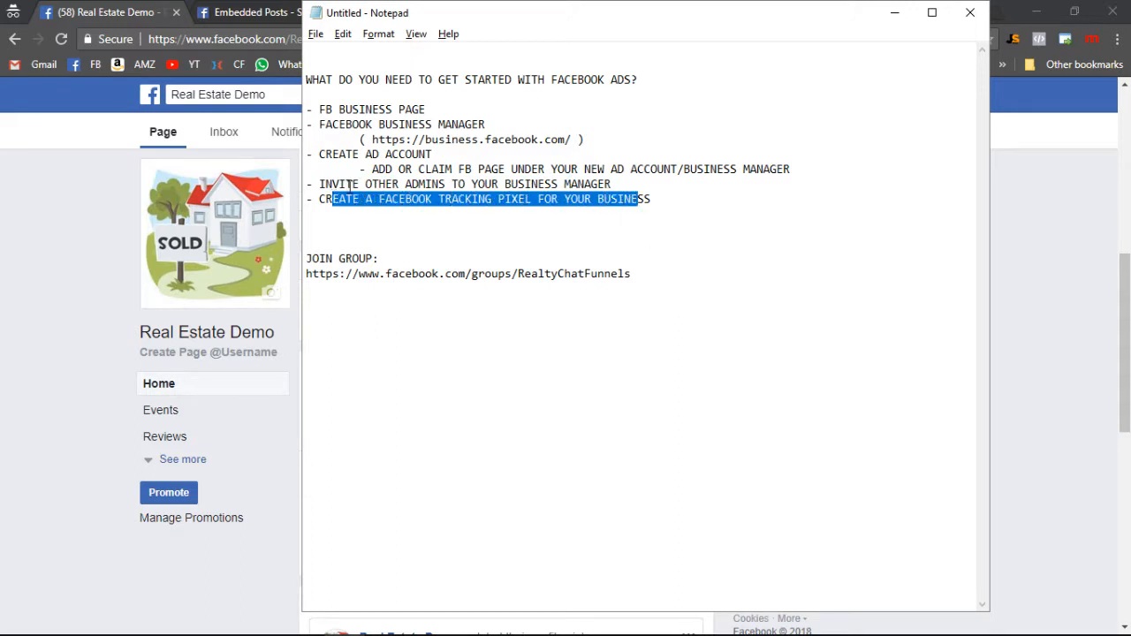
left_click(350, 187)
left_click_drag(326, 184, 495, 183)
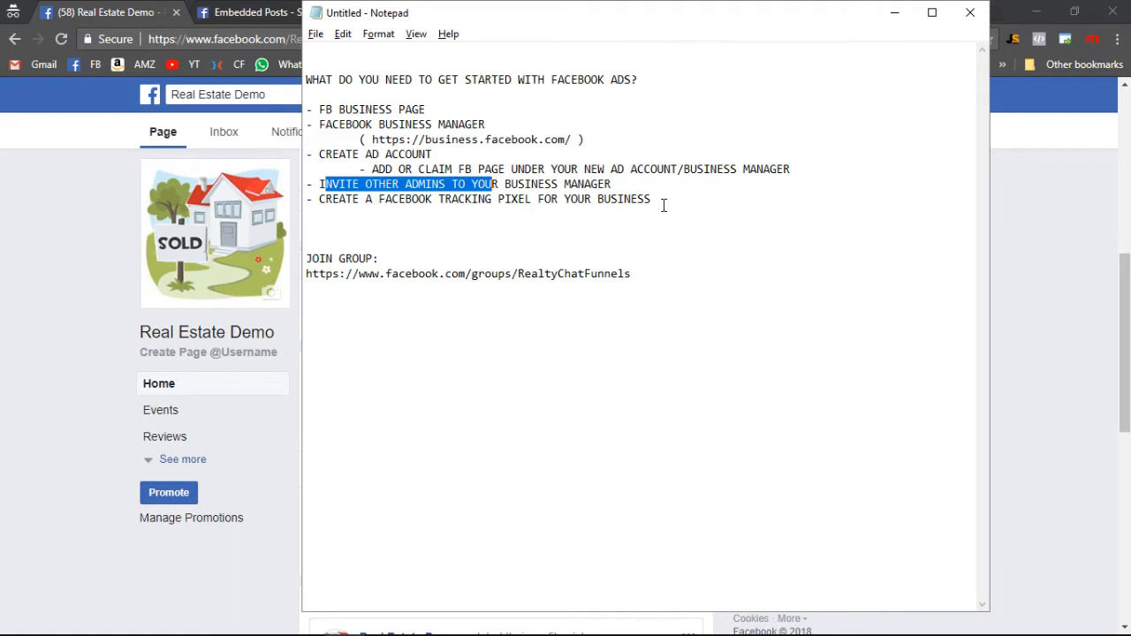
Browse the ad account's settings and Pages list, then open Business Manager for DayOne Account Purposes
left_click(50, 244)
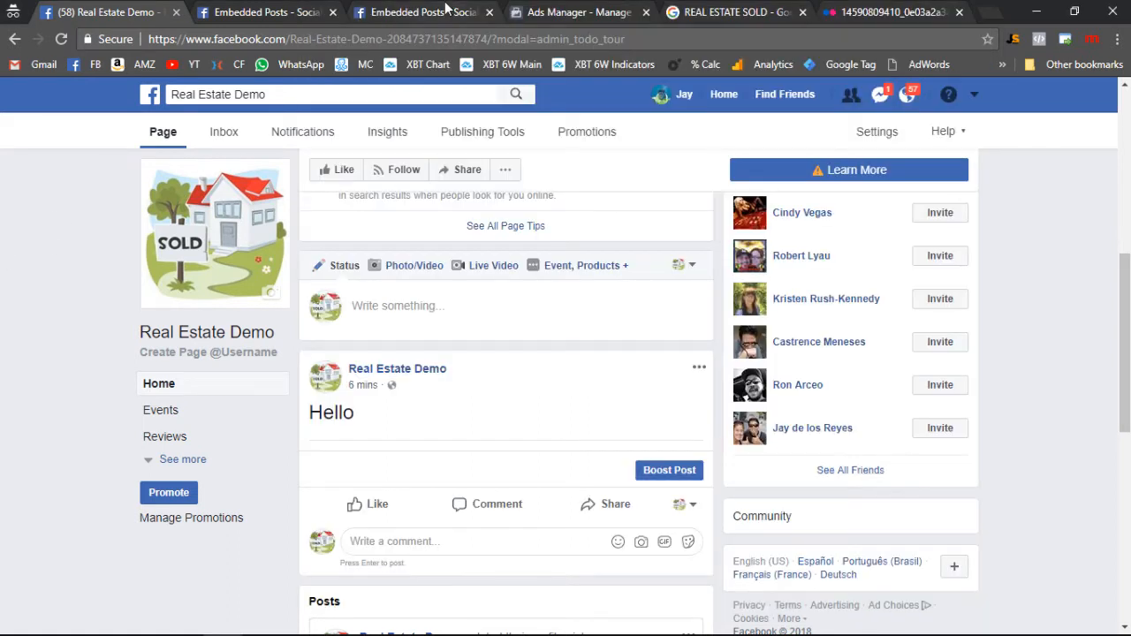
left_click(545, 11)
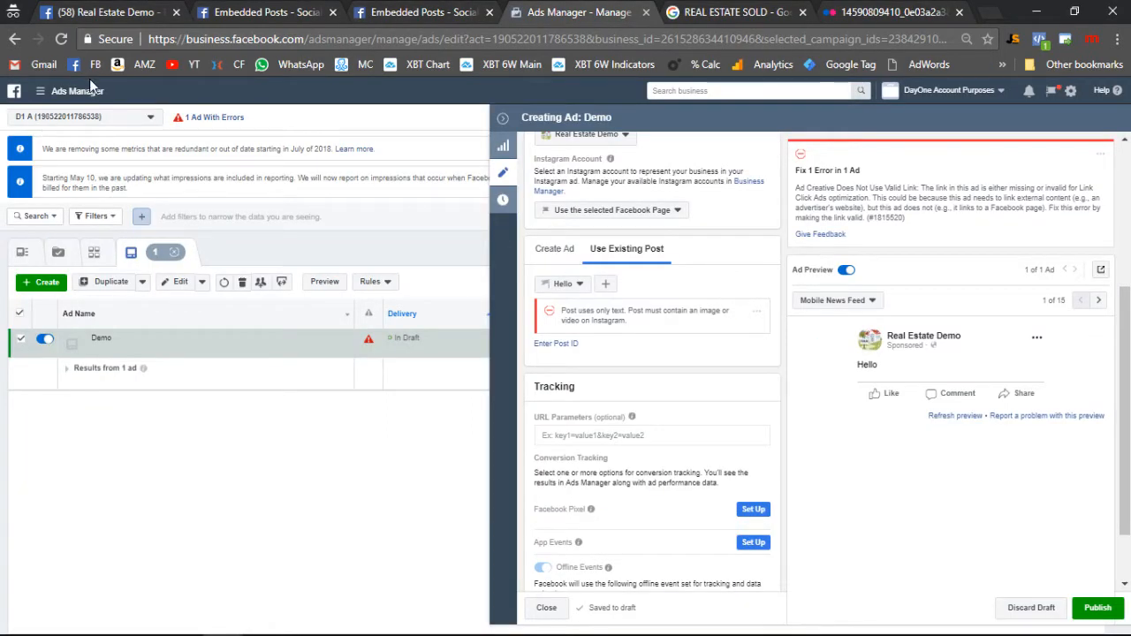
left_click(53, 91)
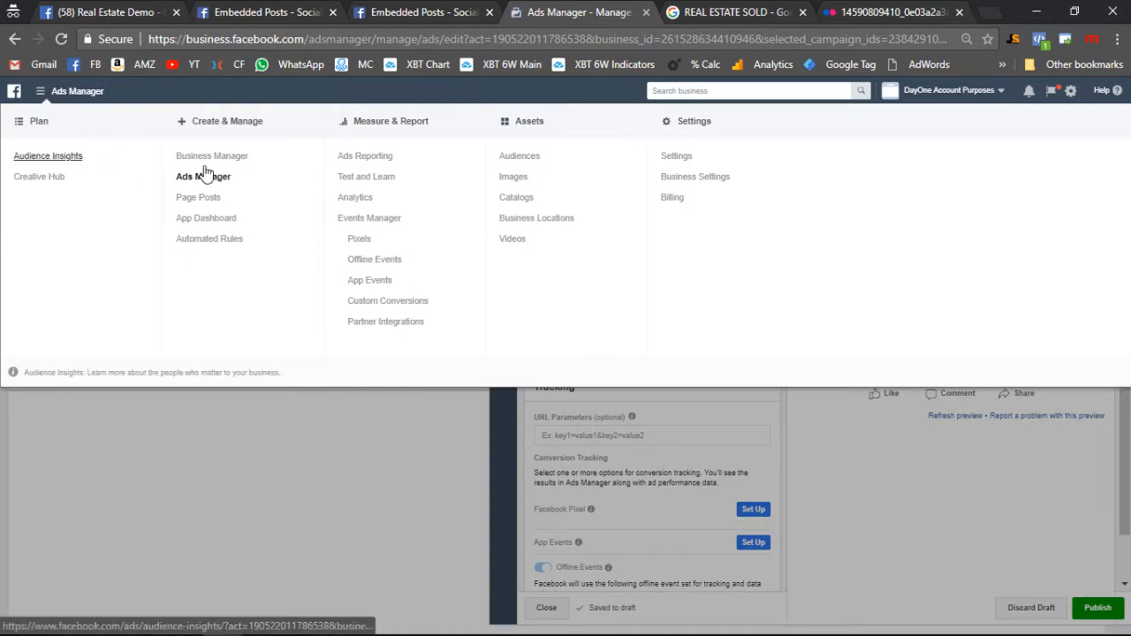
left_click(675, 159)
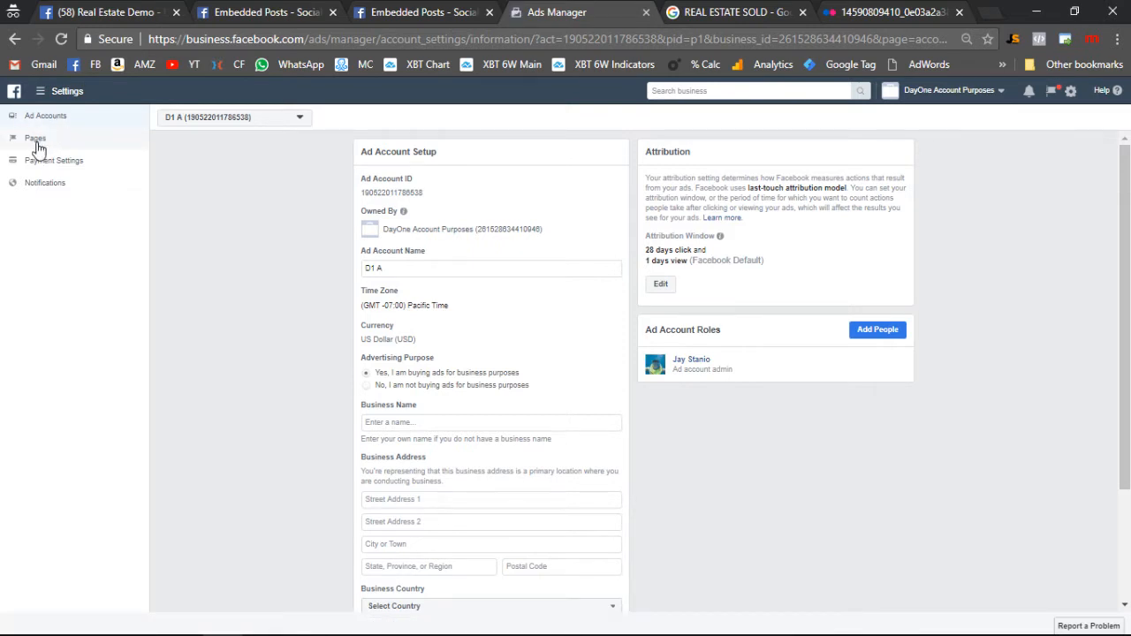
left_click(35, 140)
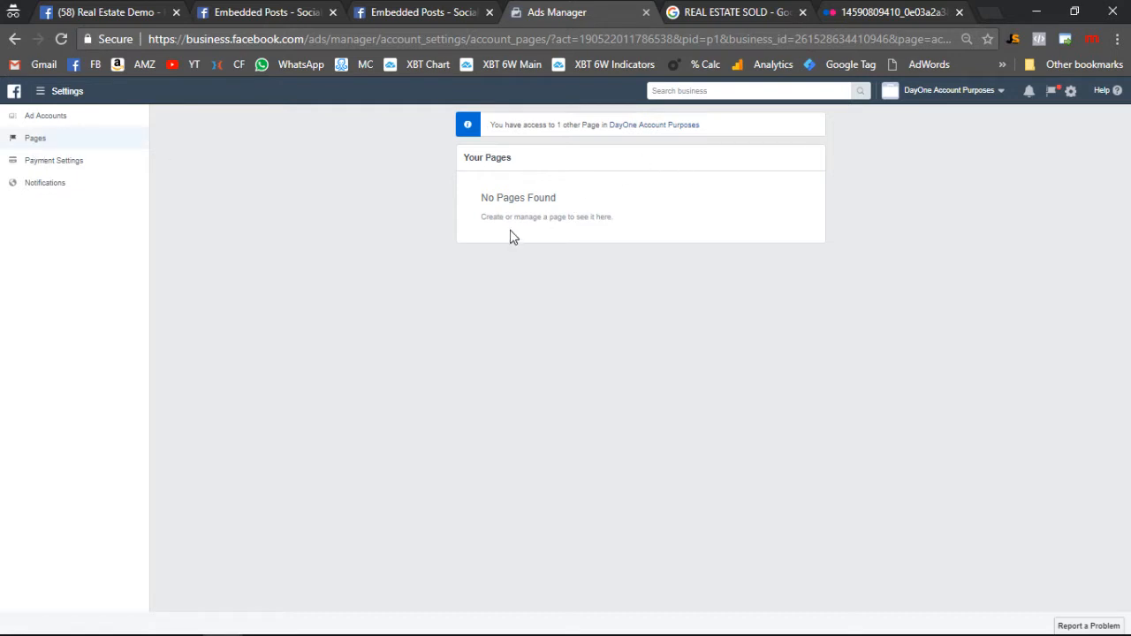
left_click(642, 127)
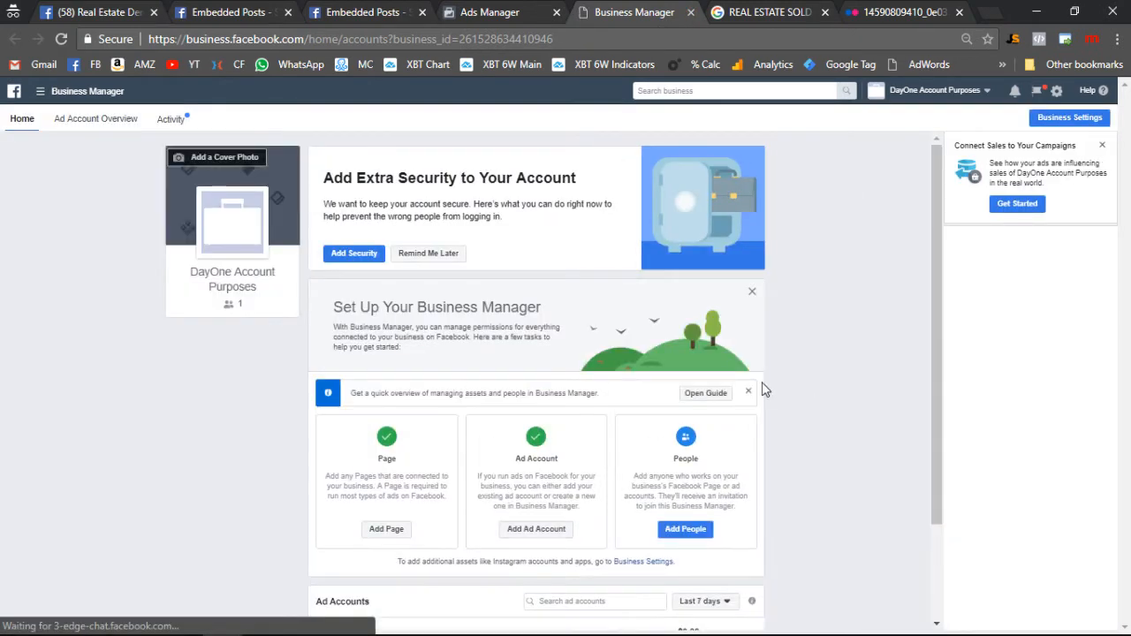
Start inviting a person to the business with Admin access turned on, entering the invitee's e-mail address
scroll(280, 375, "down", 1)
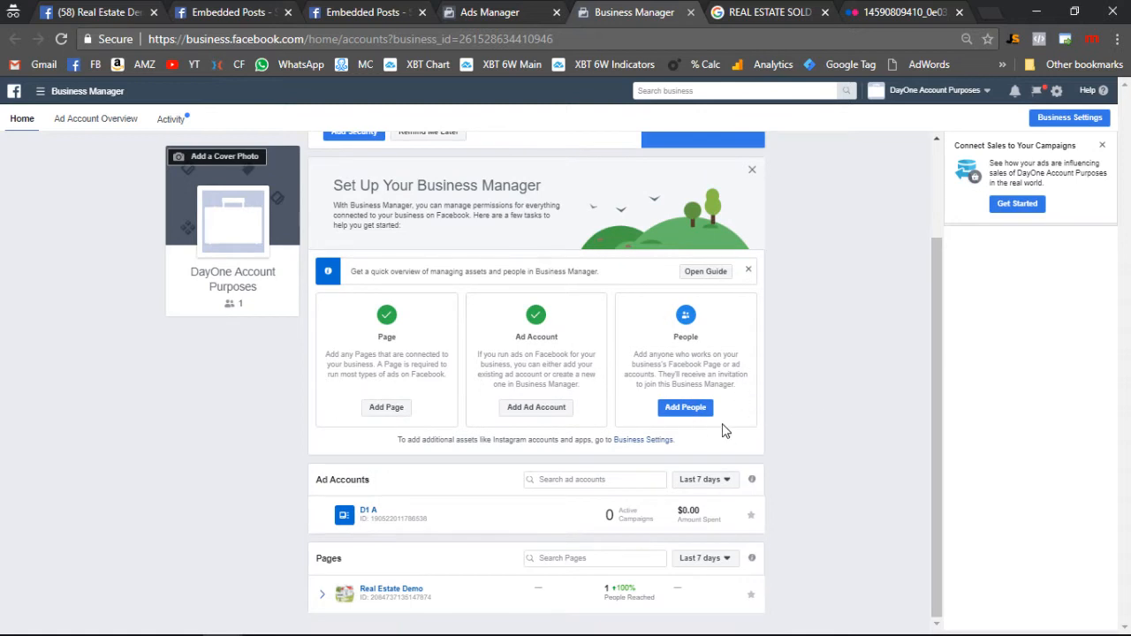
left_click(693, 416)
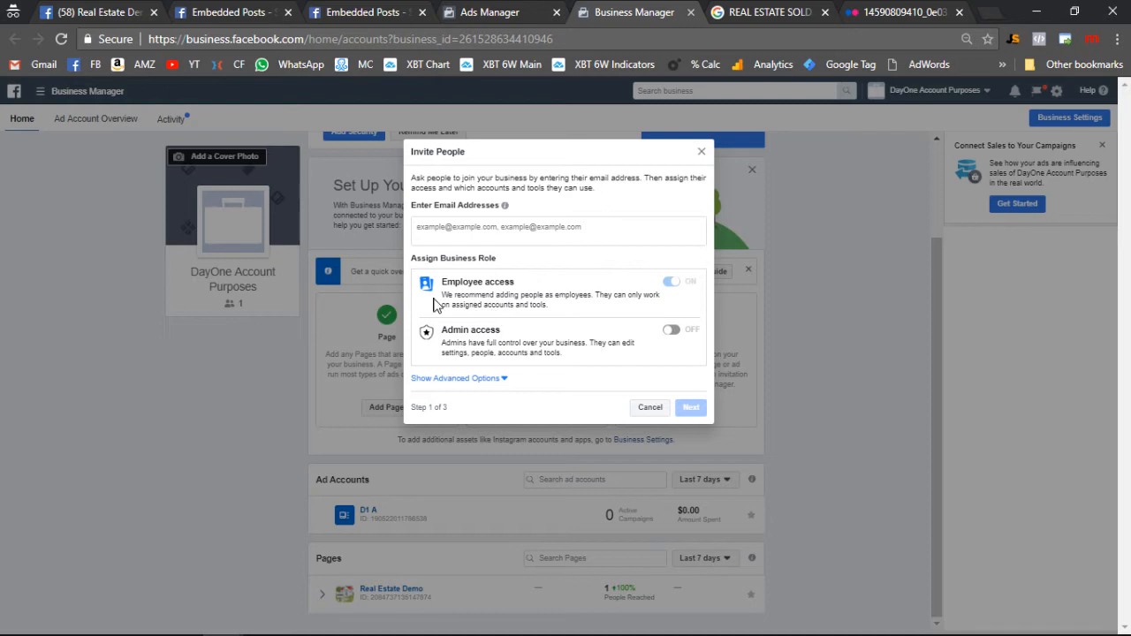
left_click(673, 329)
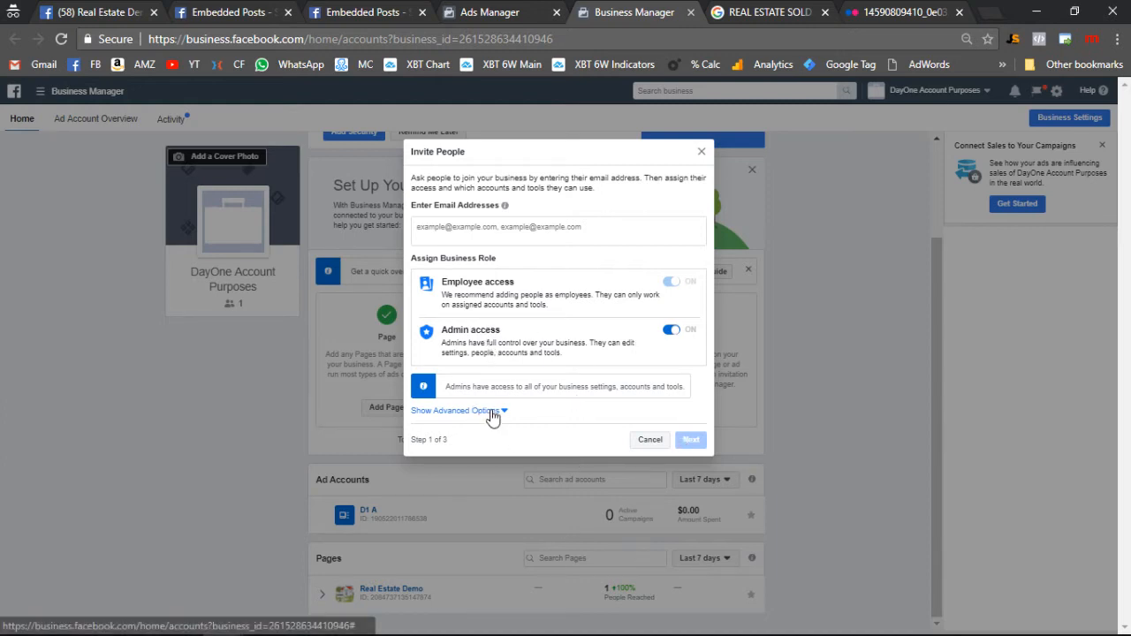
left_click(513, 228)
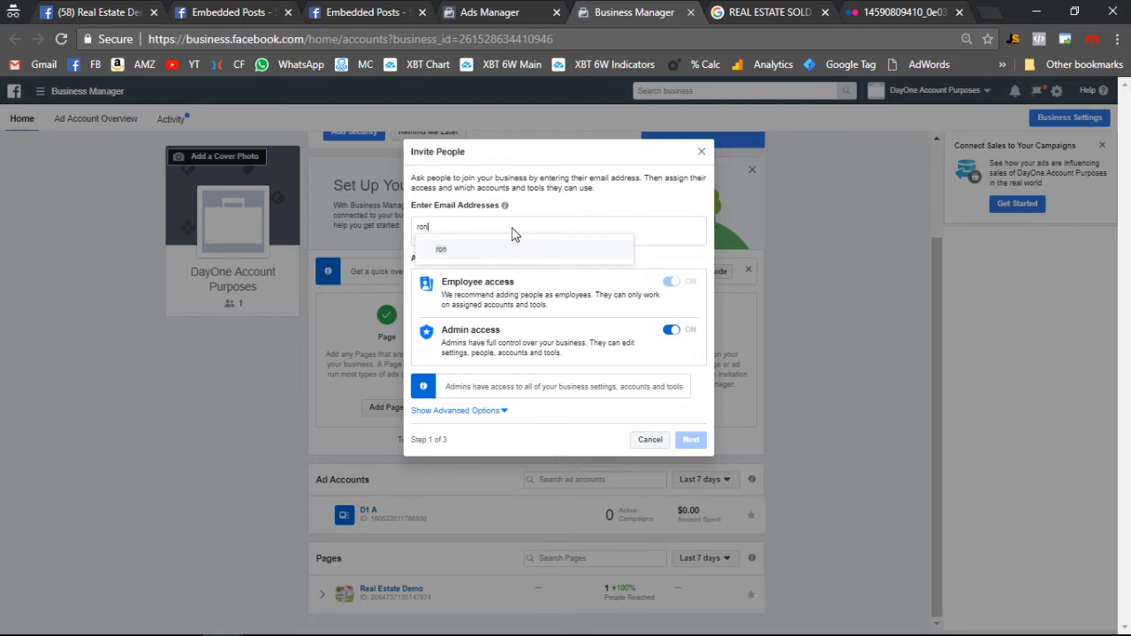
key("BackSpace")
key("BackSpace")
key("BackSpace")
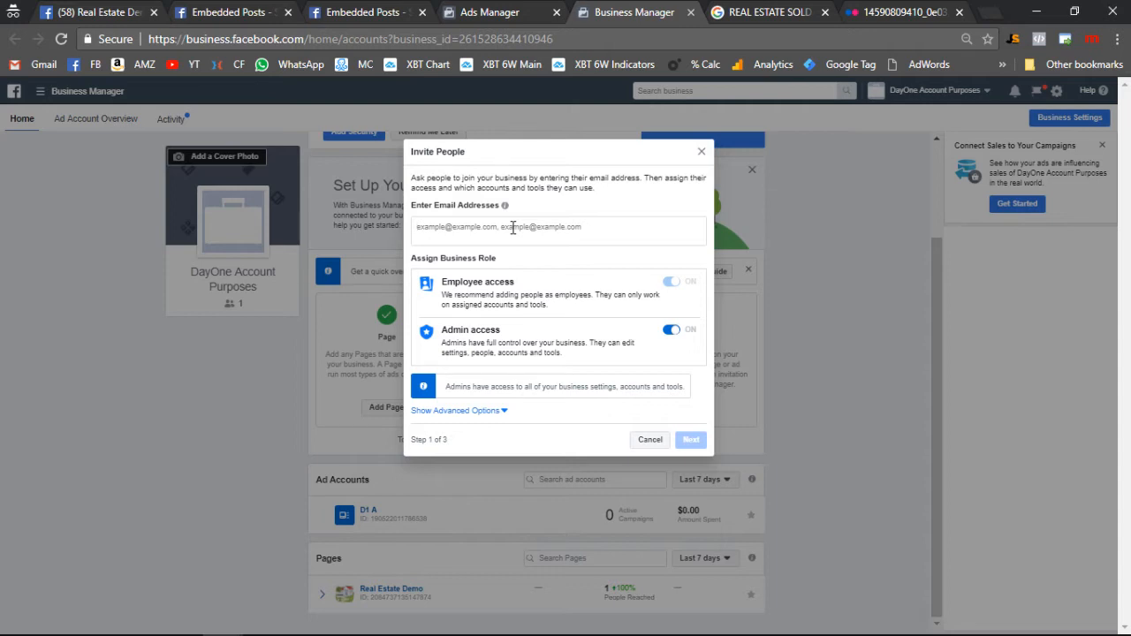
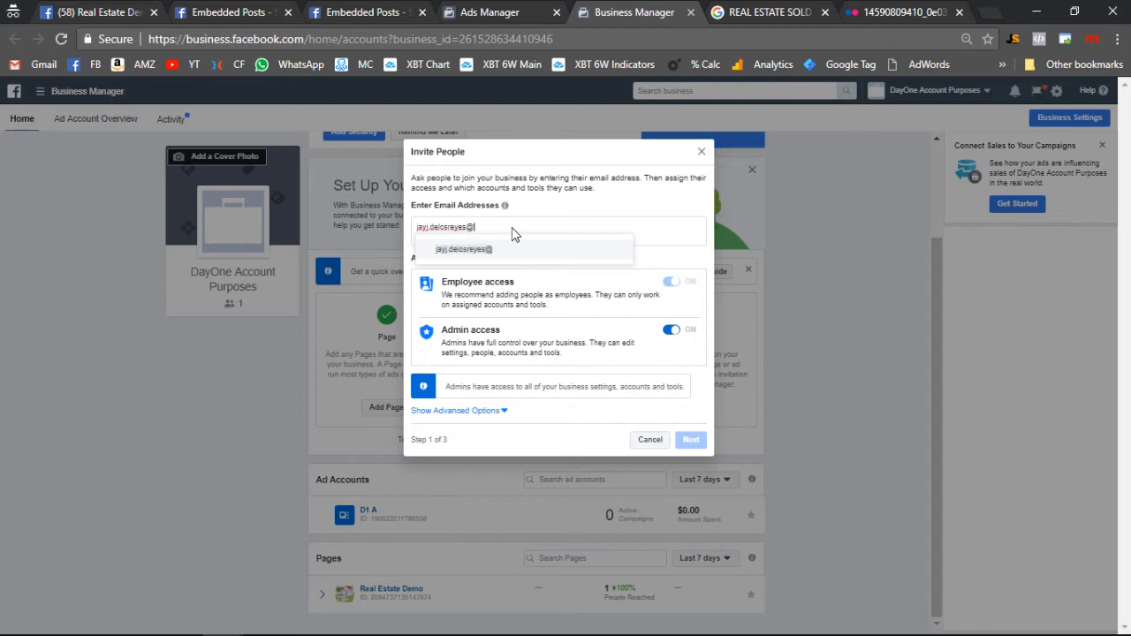
left_click(507, 251)
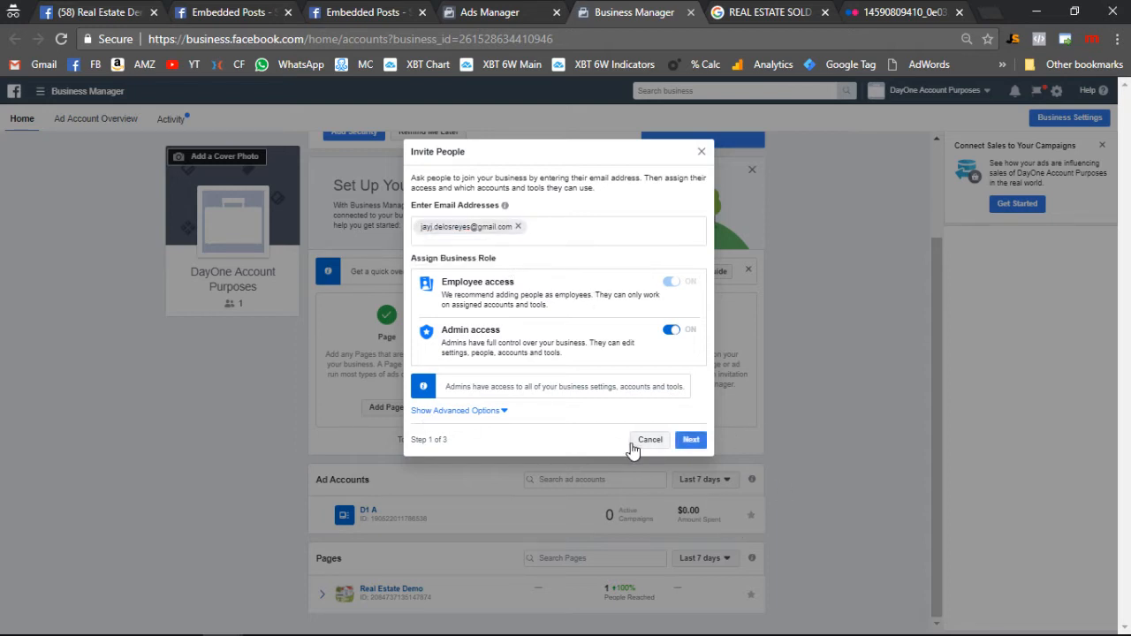
Assign the invitee the Page admin role on Real Estate Demo and send the invitation
left_click(690, 439)
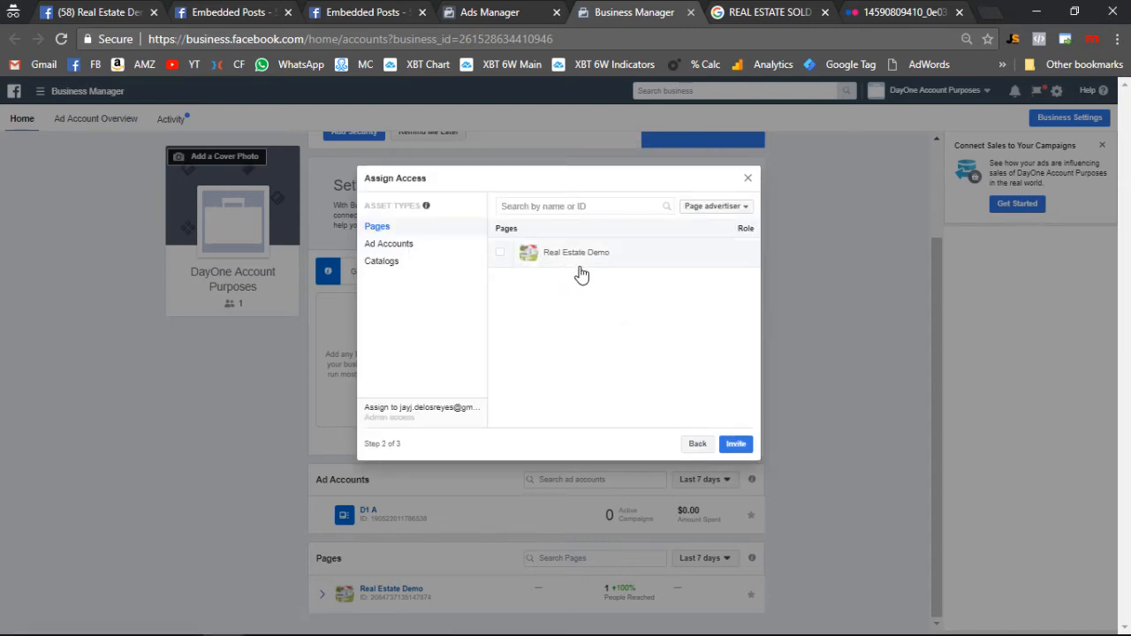
left_click(593, 207)
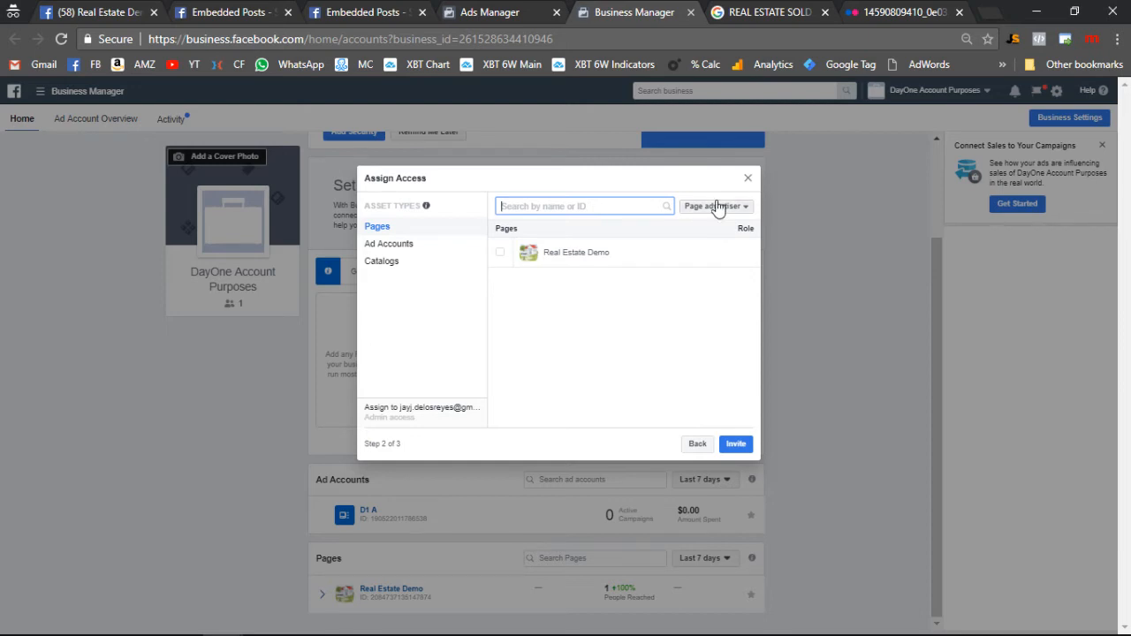
left_click(501, 253)
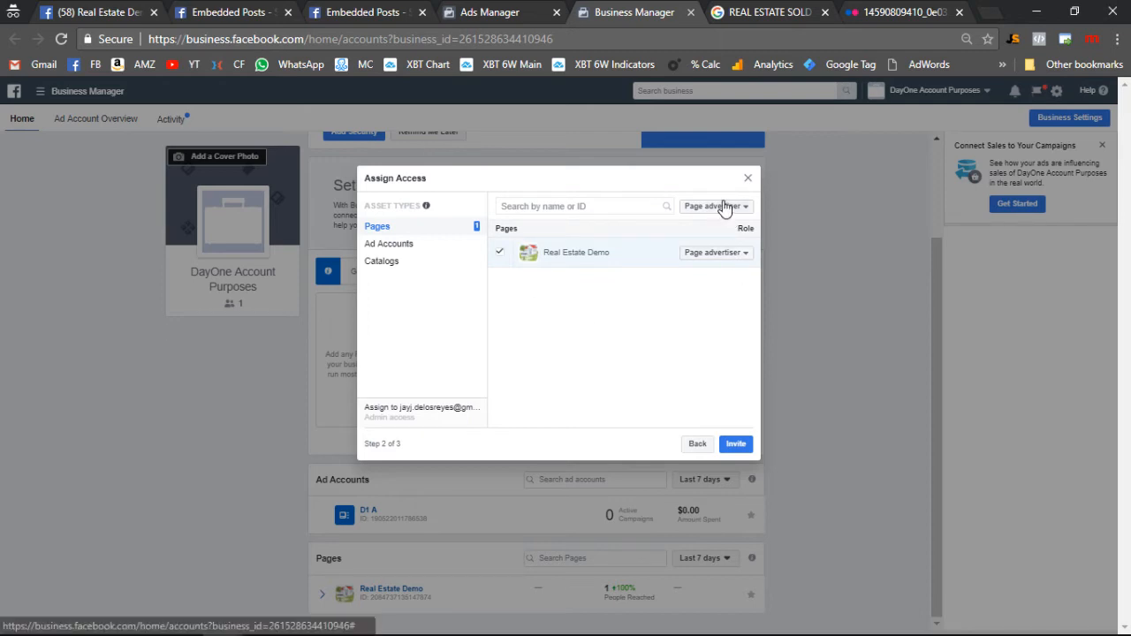
left_click(745, 257)
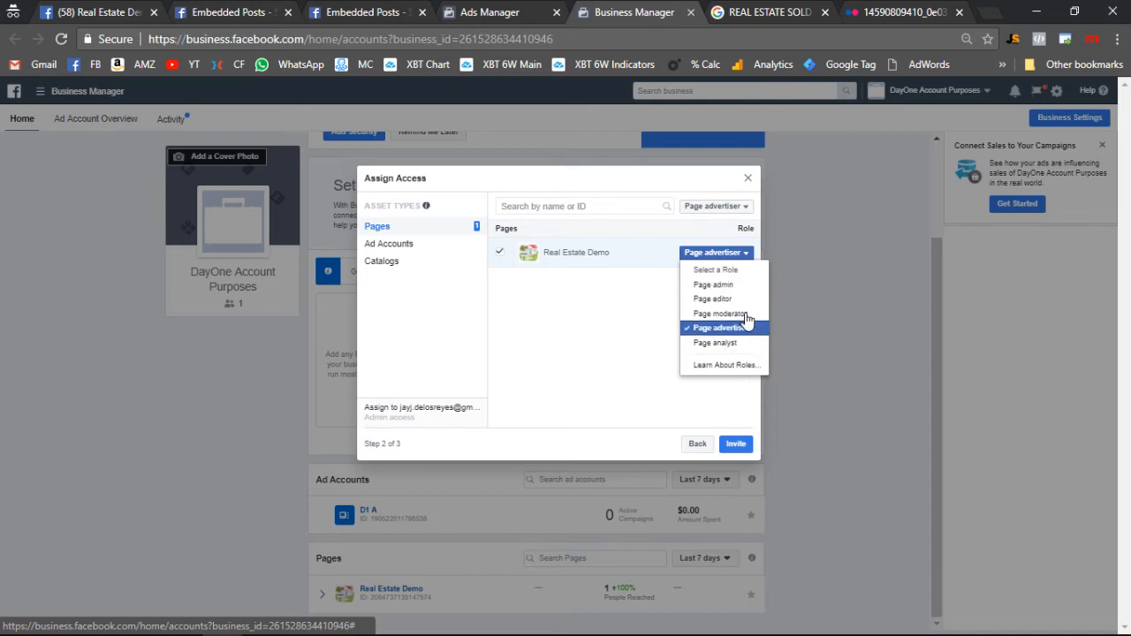
left_click(550, 336)
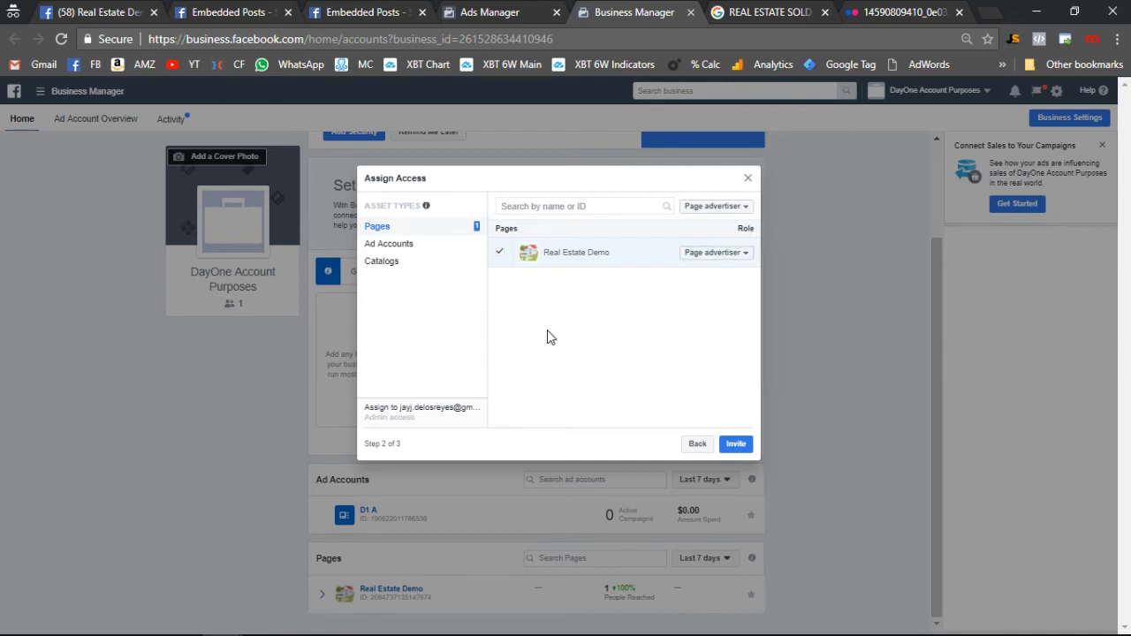
left_click(744, 255)
left_click(716, 284)
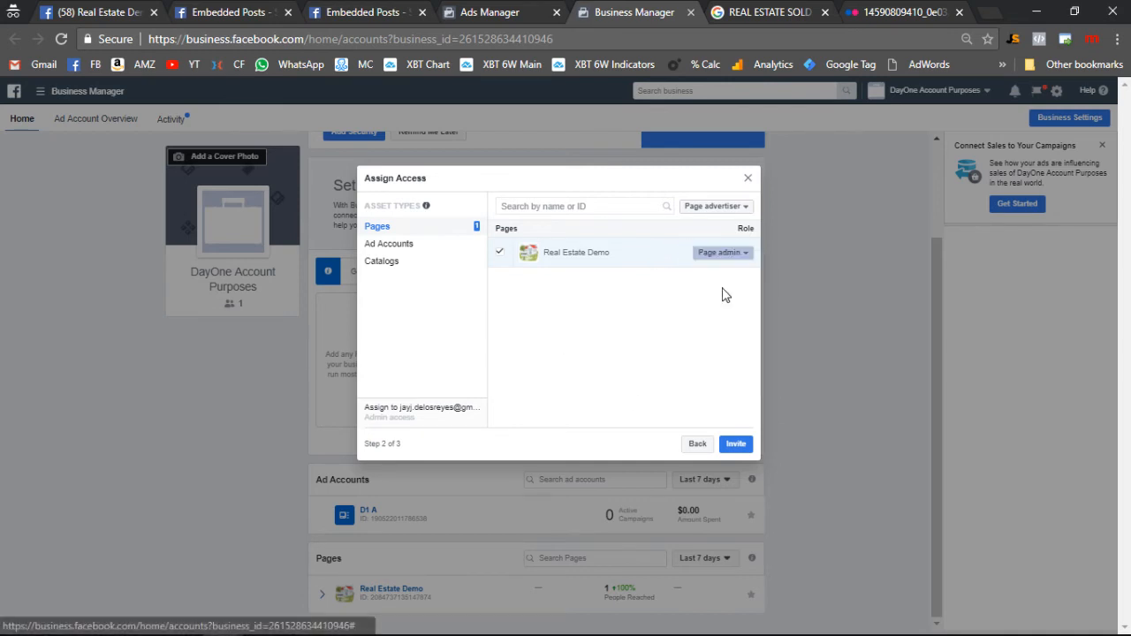
left_click(735, 445)
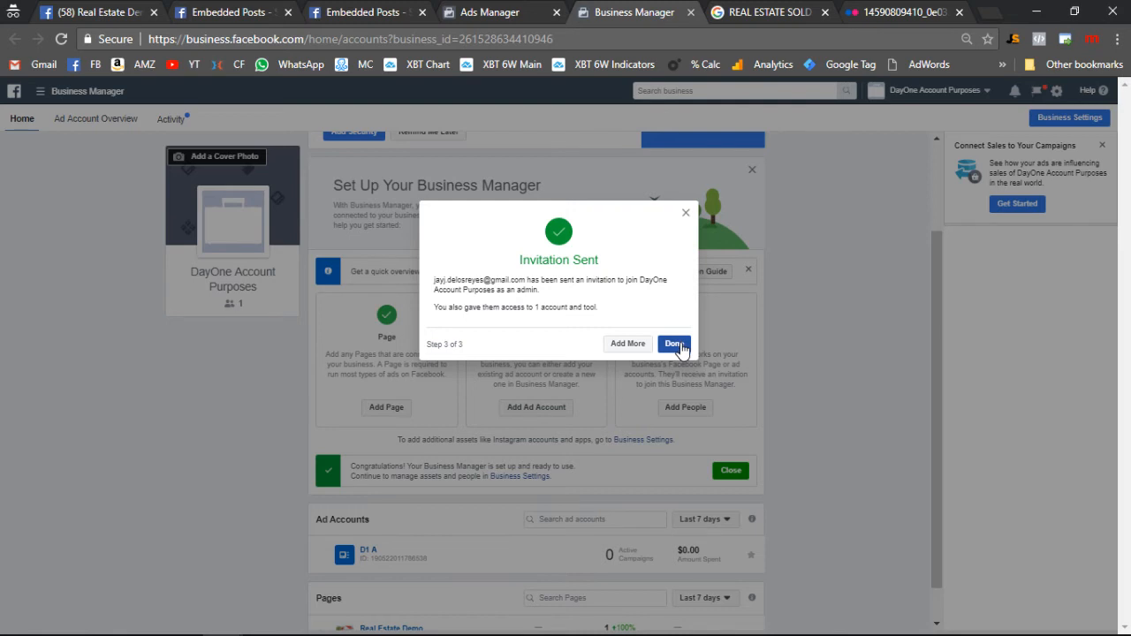
left_click(674, 344)
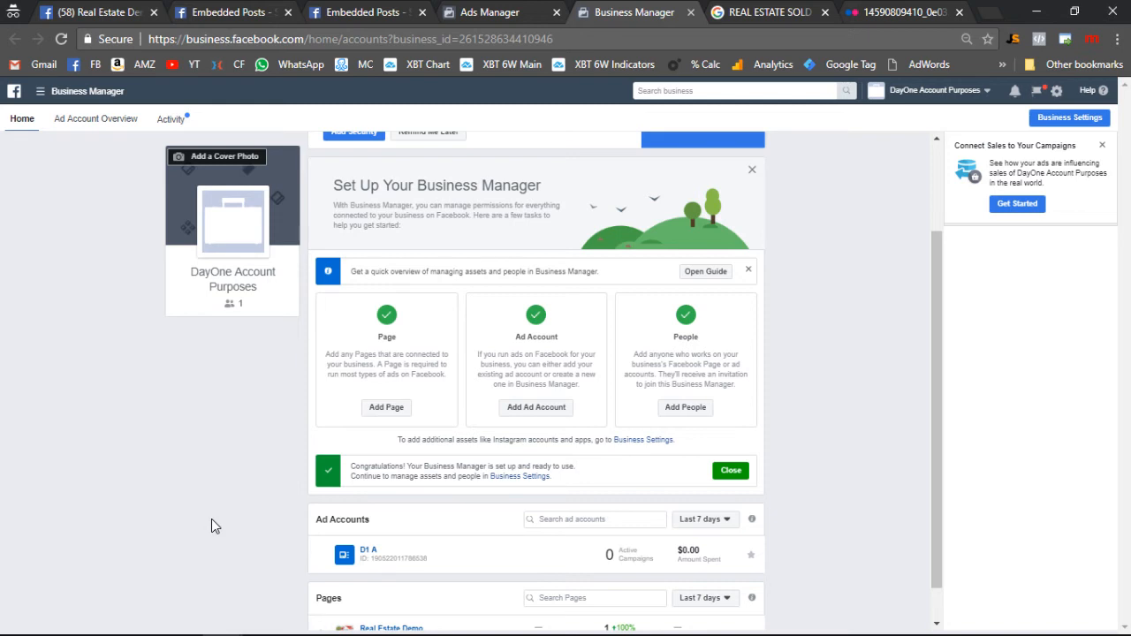
left_click(343, 619)
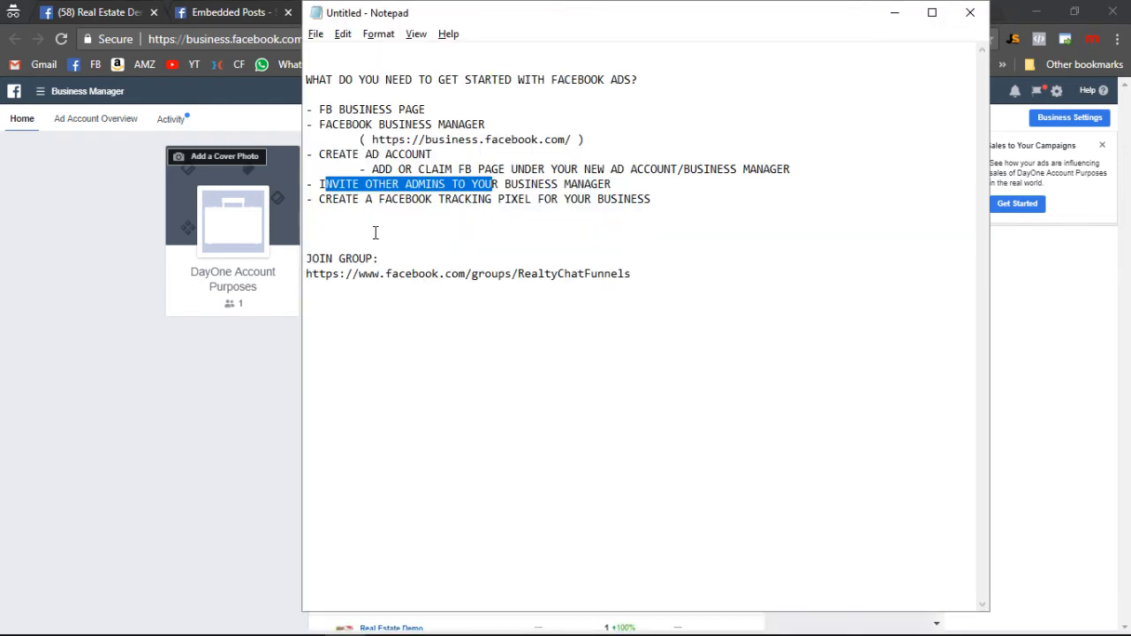